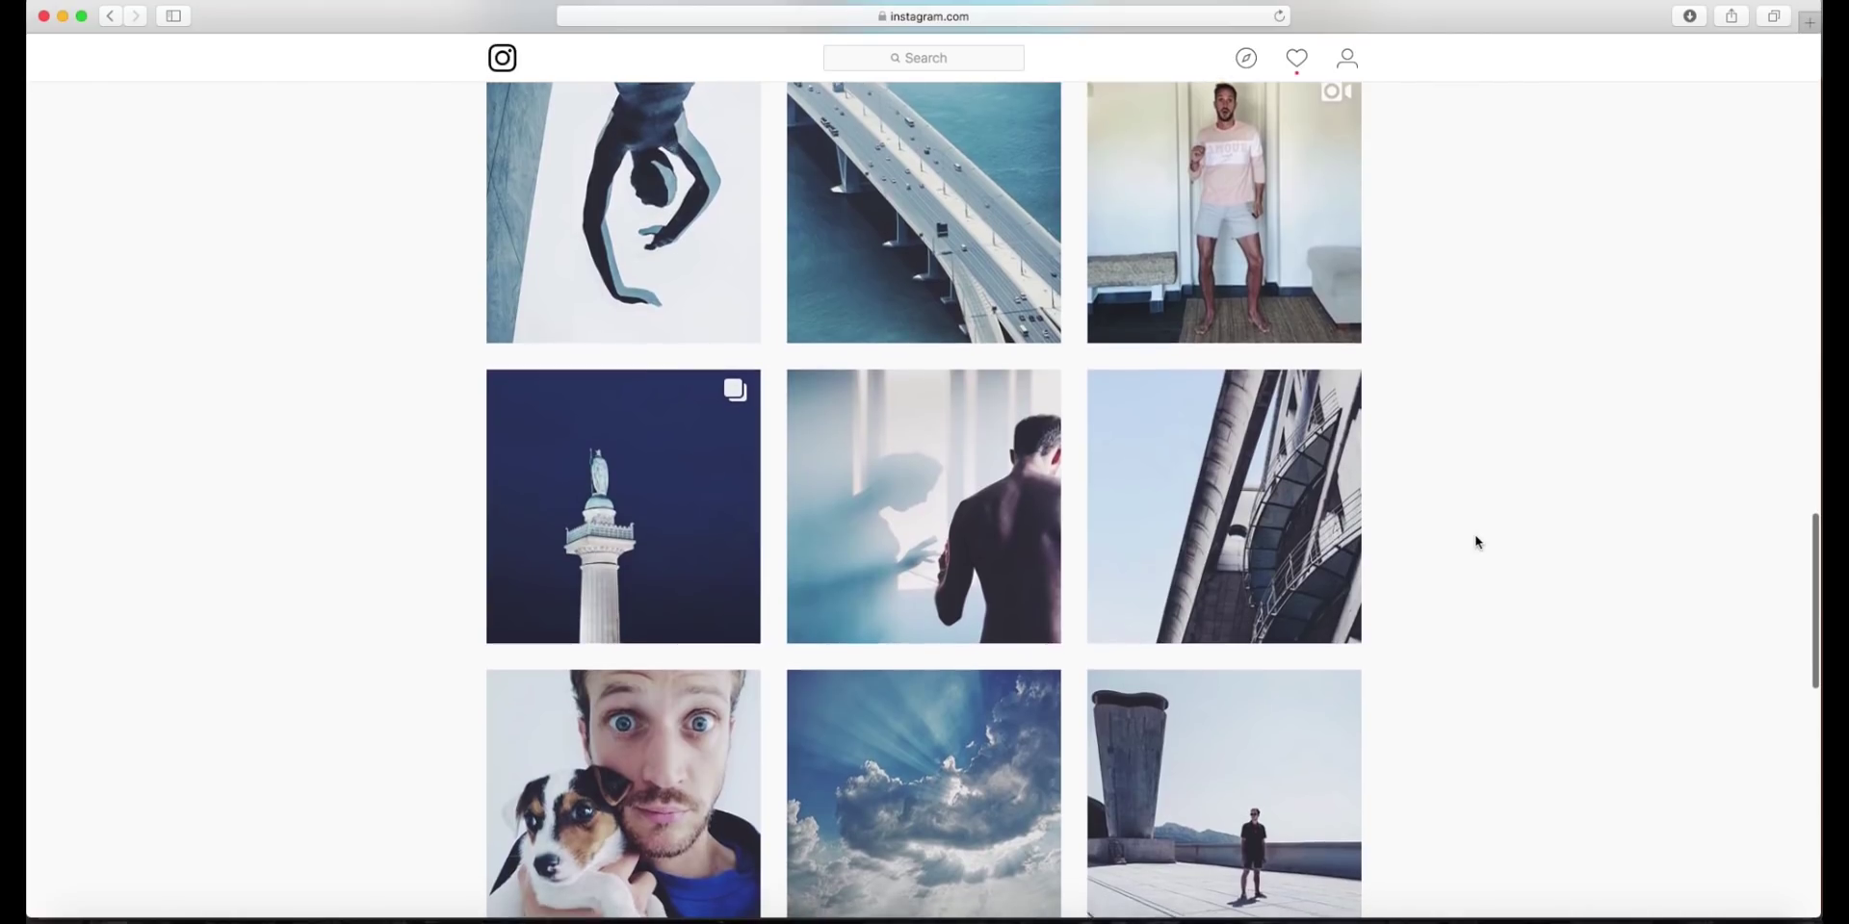
Look over the photos in the architect's Instagram feed back up to the profile header
scroll(1476, 543, "down", 3)
scroll(1476, 542, "up", 5)
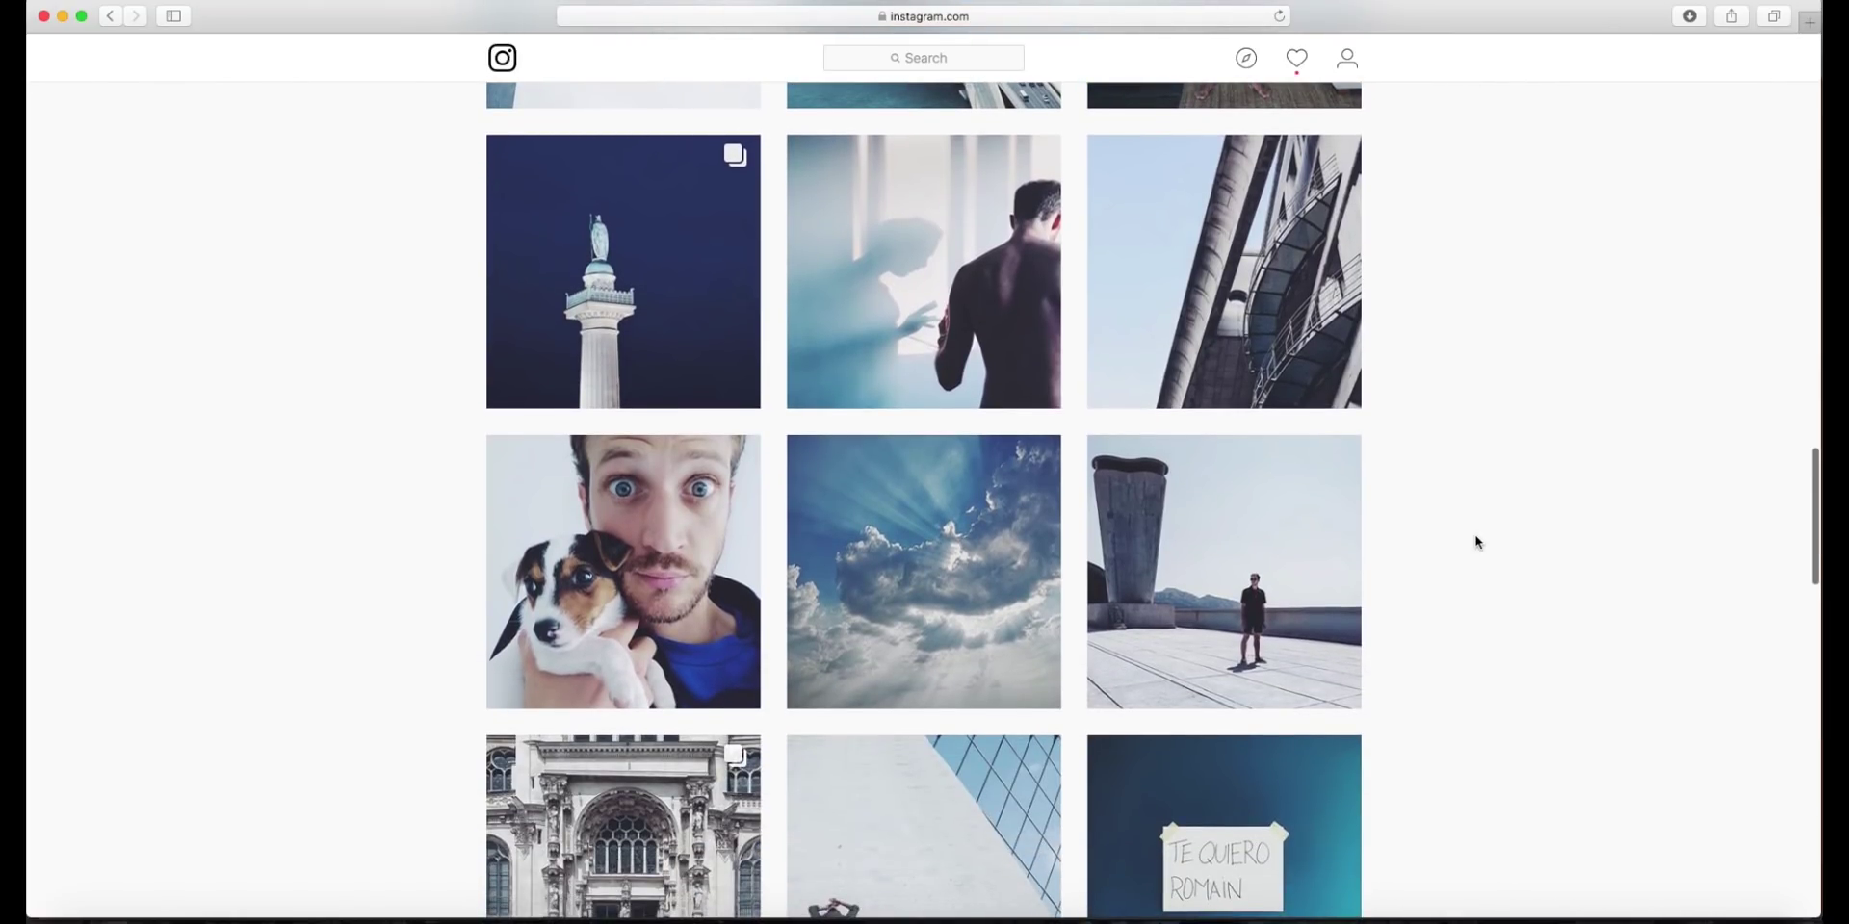
scroll(1476, 542, "up", 10)
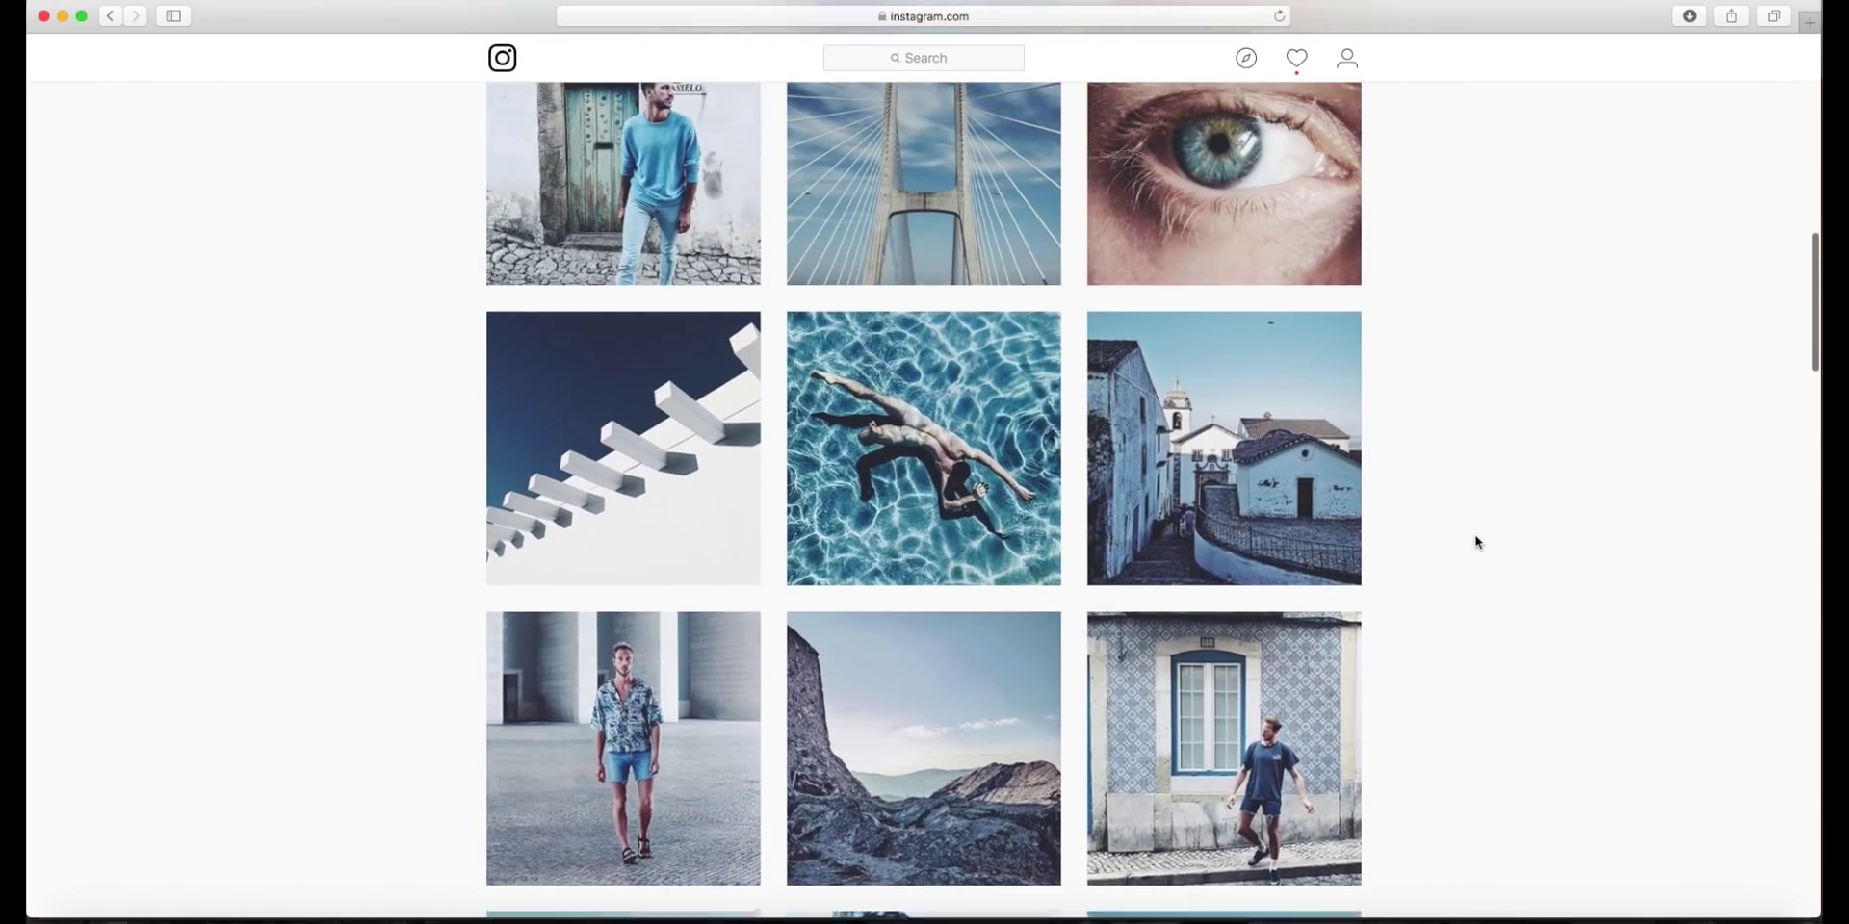
scroll(1476, 542, "up", 12)
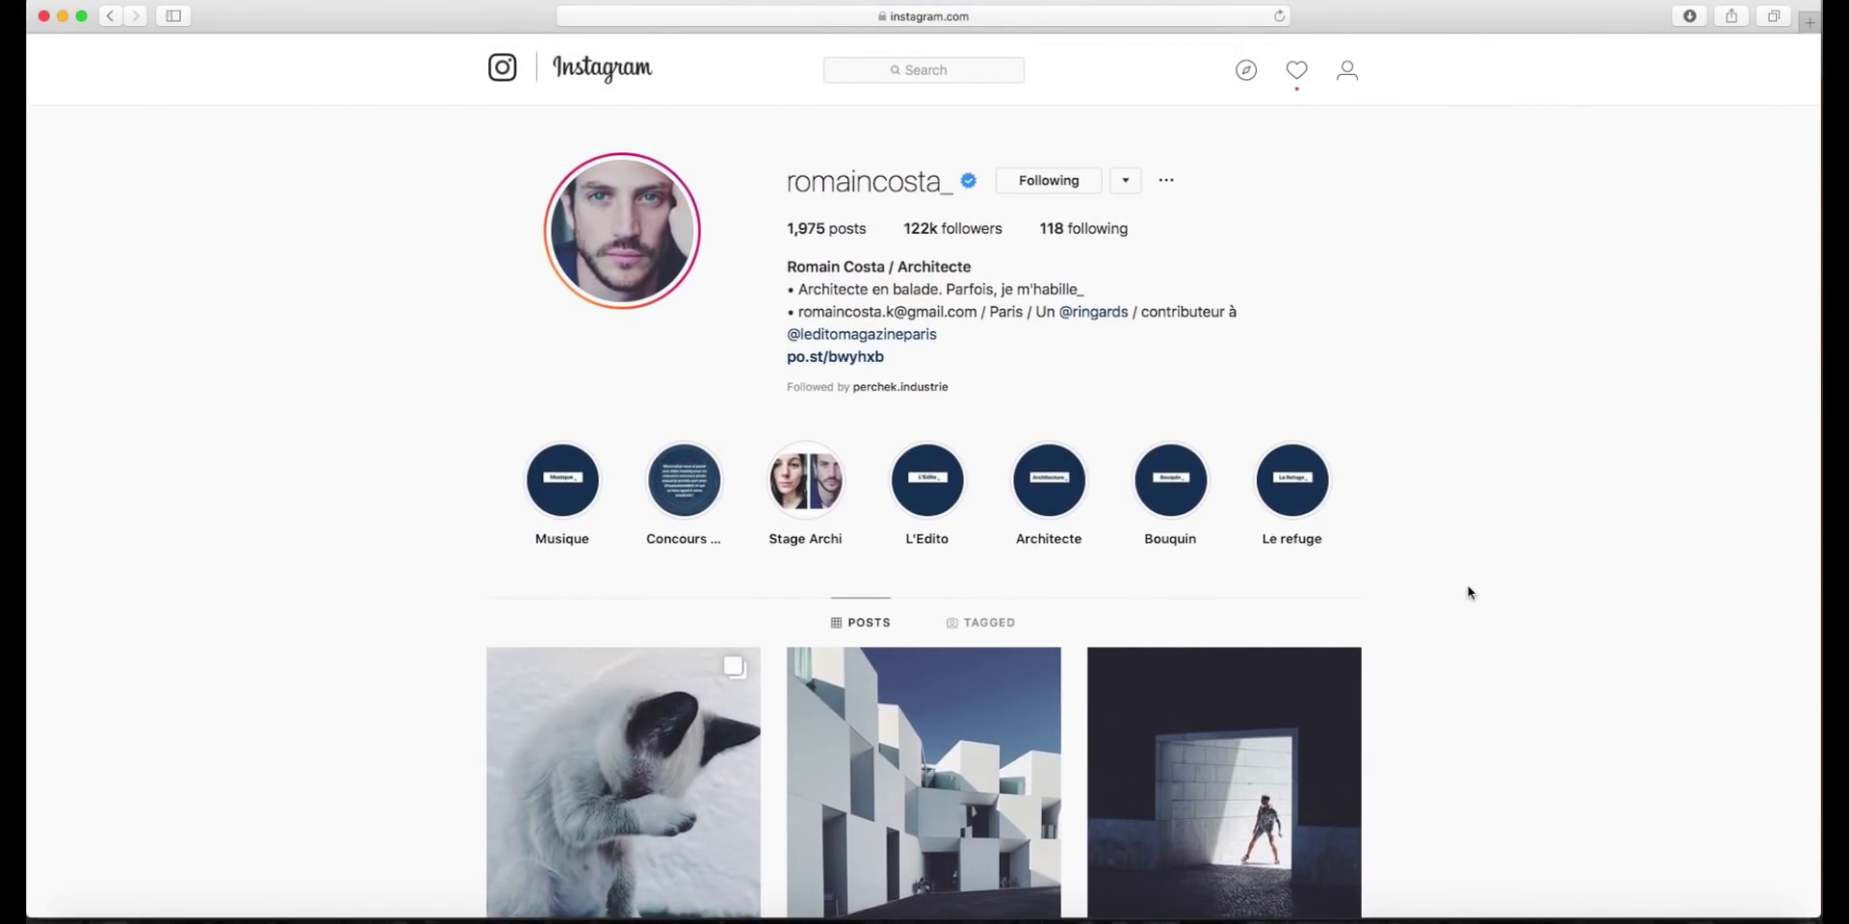
Examine the colours and tones of the older photos down the feed and return to the profile header
scroll(1468, 590, "down", 8)
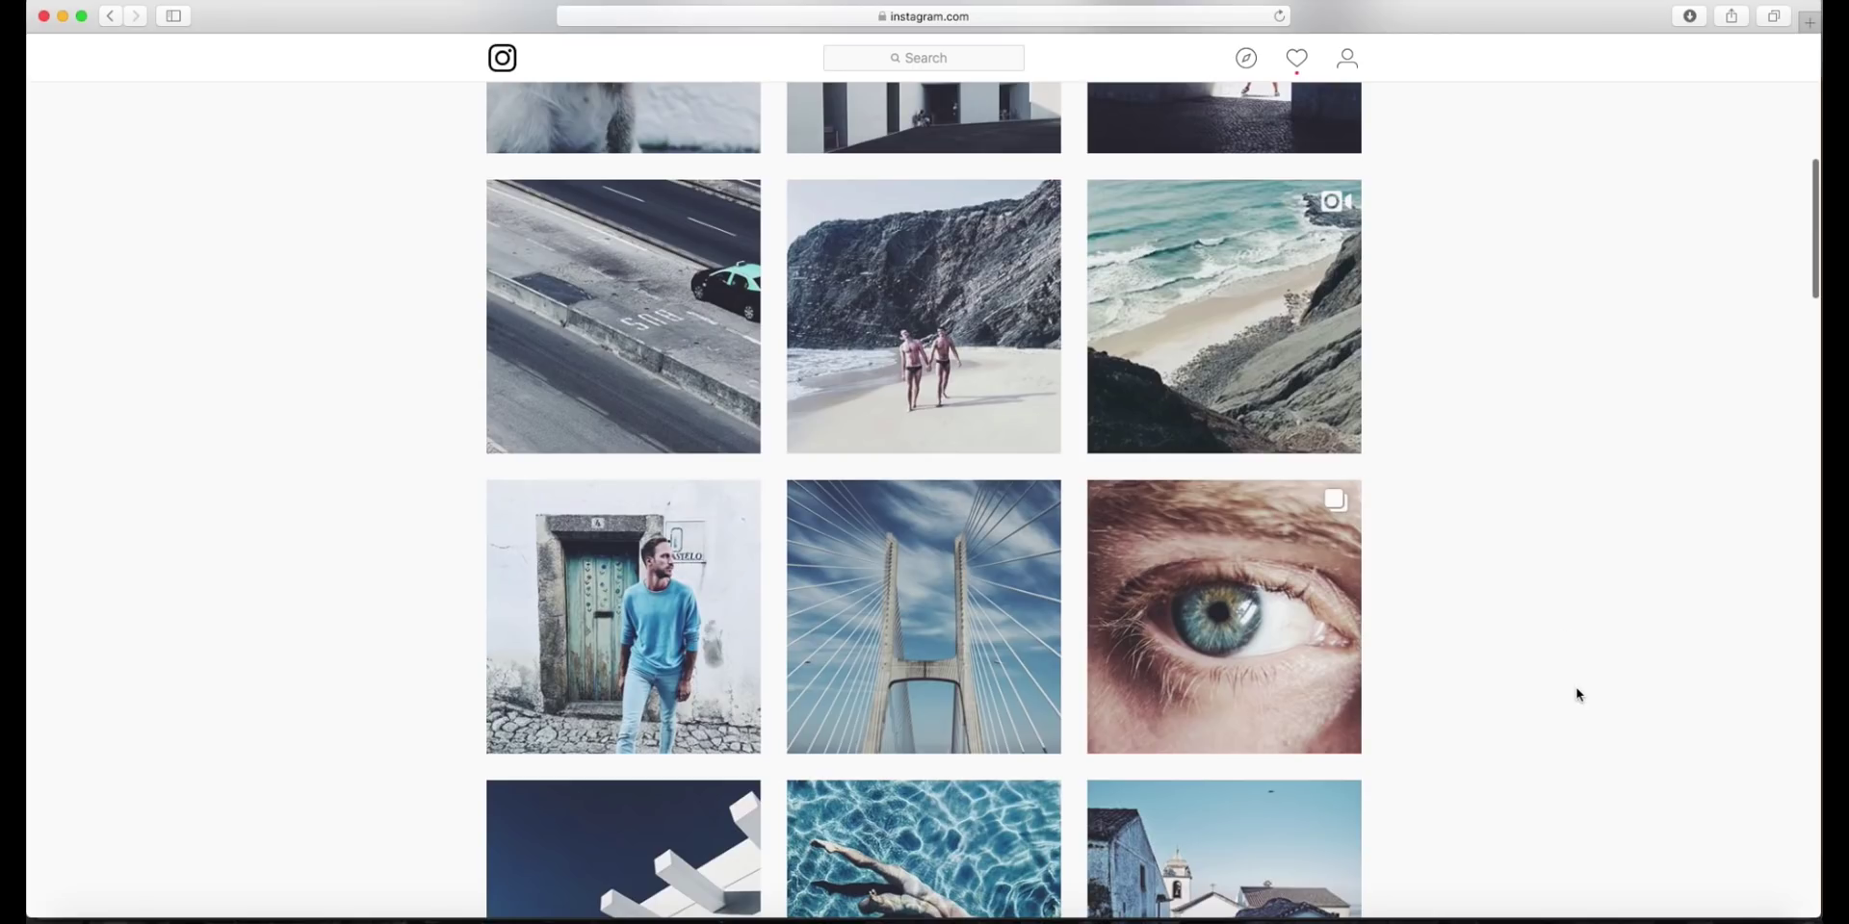
scroll(1577, 693, "down", 13)
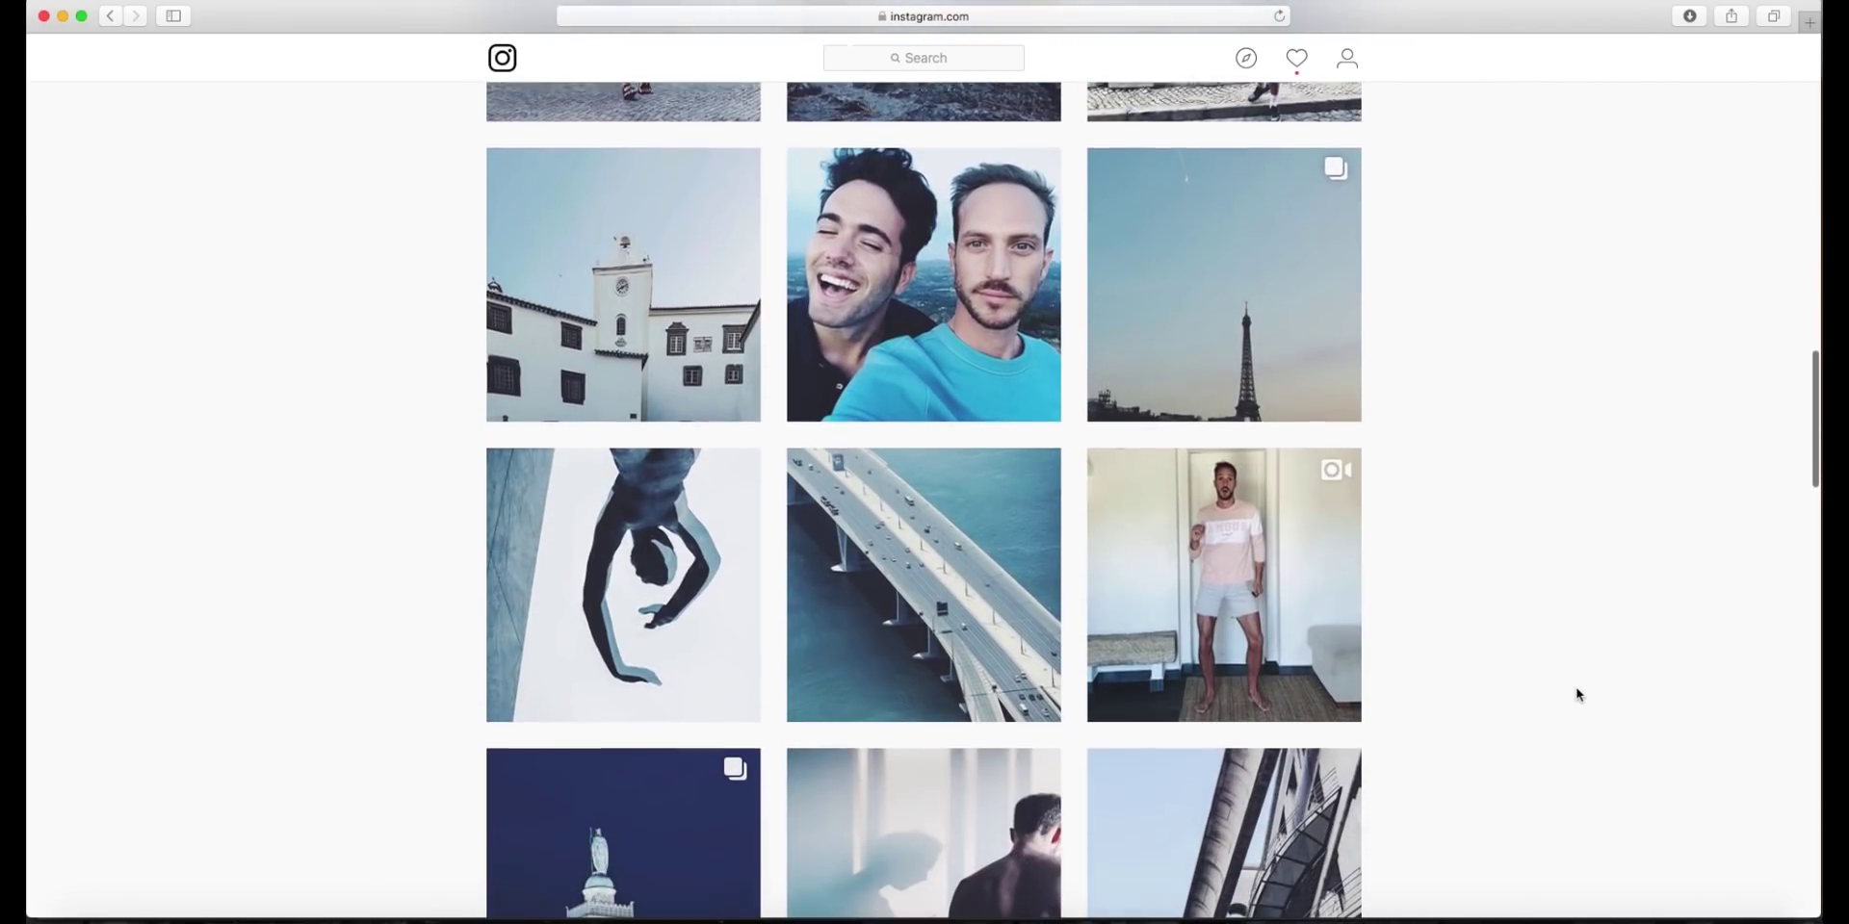
scroll(1578, 693, "down", 6)
scroll(1577, 693, "down", 5)
scroll(1577, 694, "down", 11)
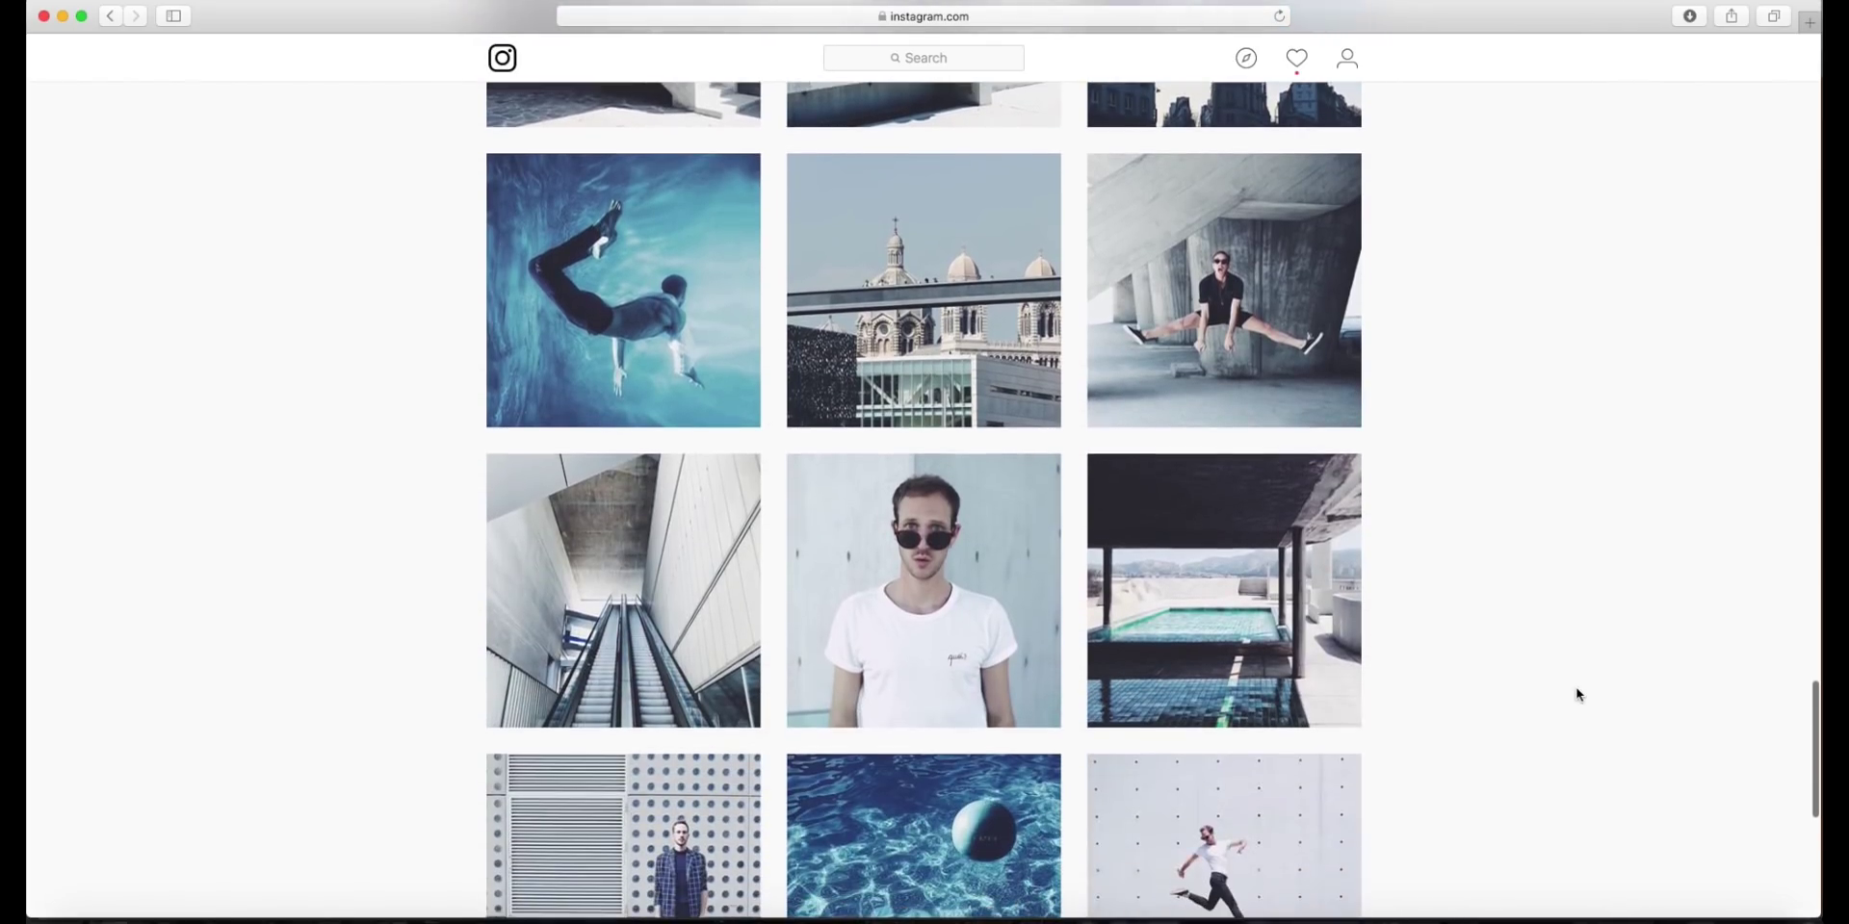
scroll(1577, 694, "down", 8)
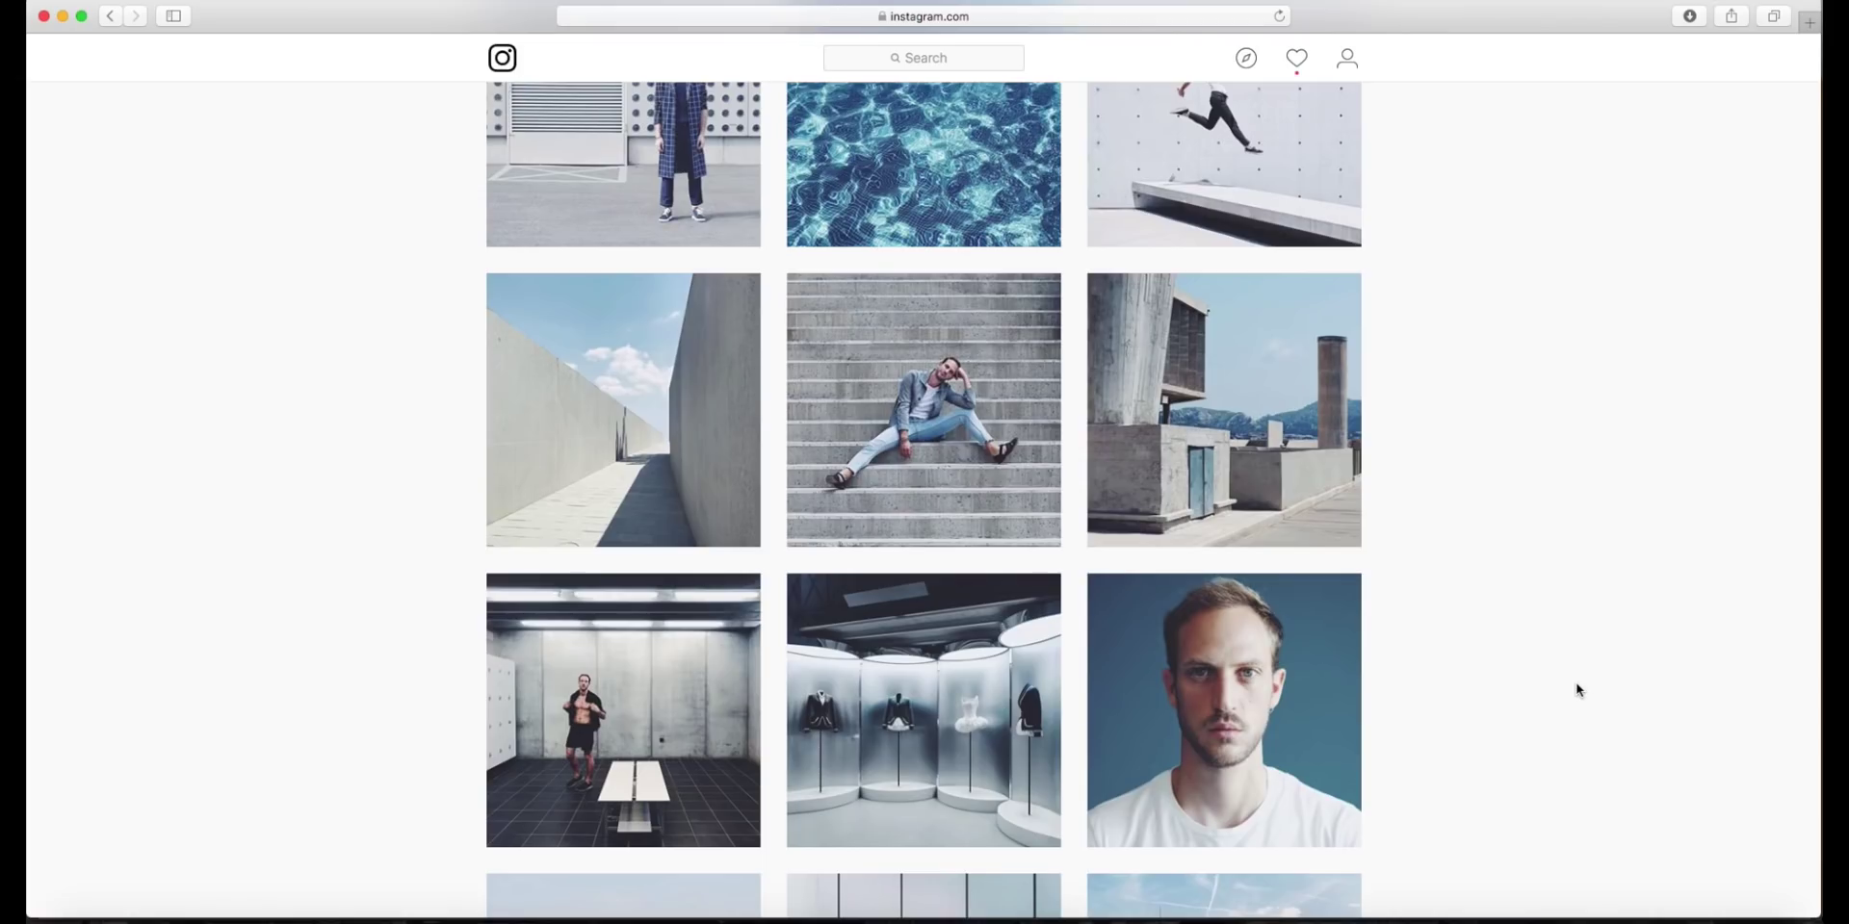
scroll(1577, 691, "down", 3)
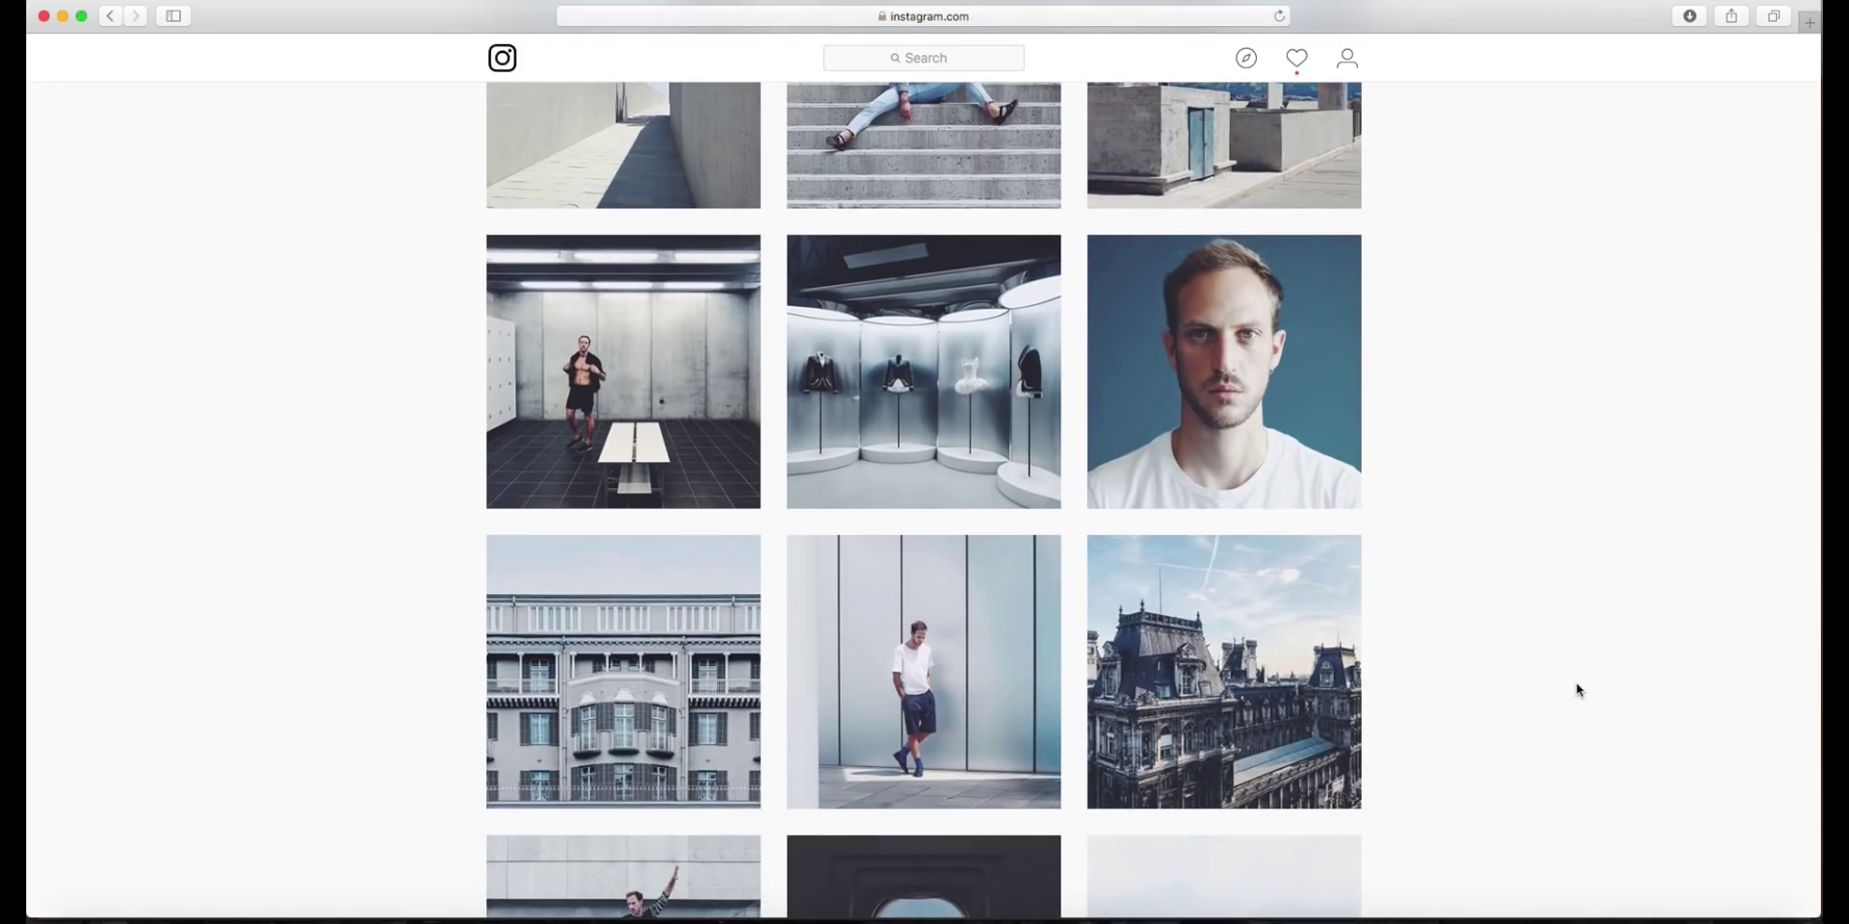
scroll(1578, 690, "down", 4)
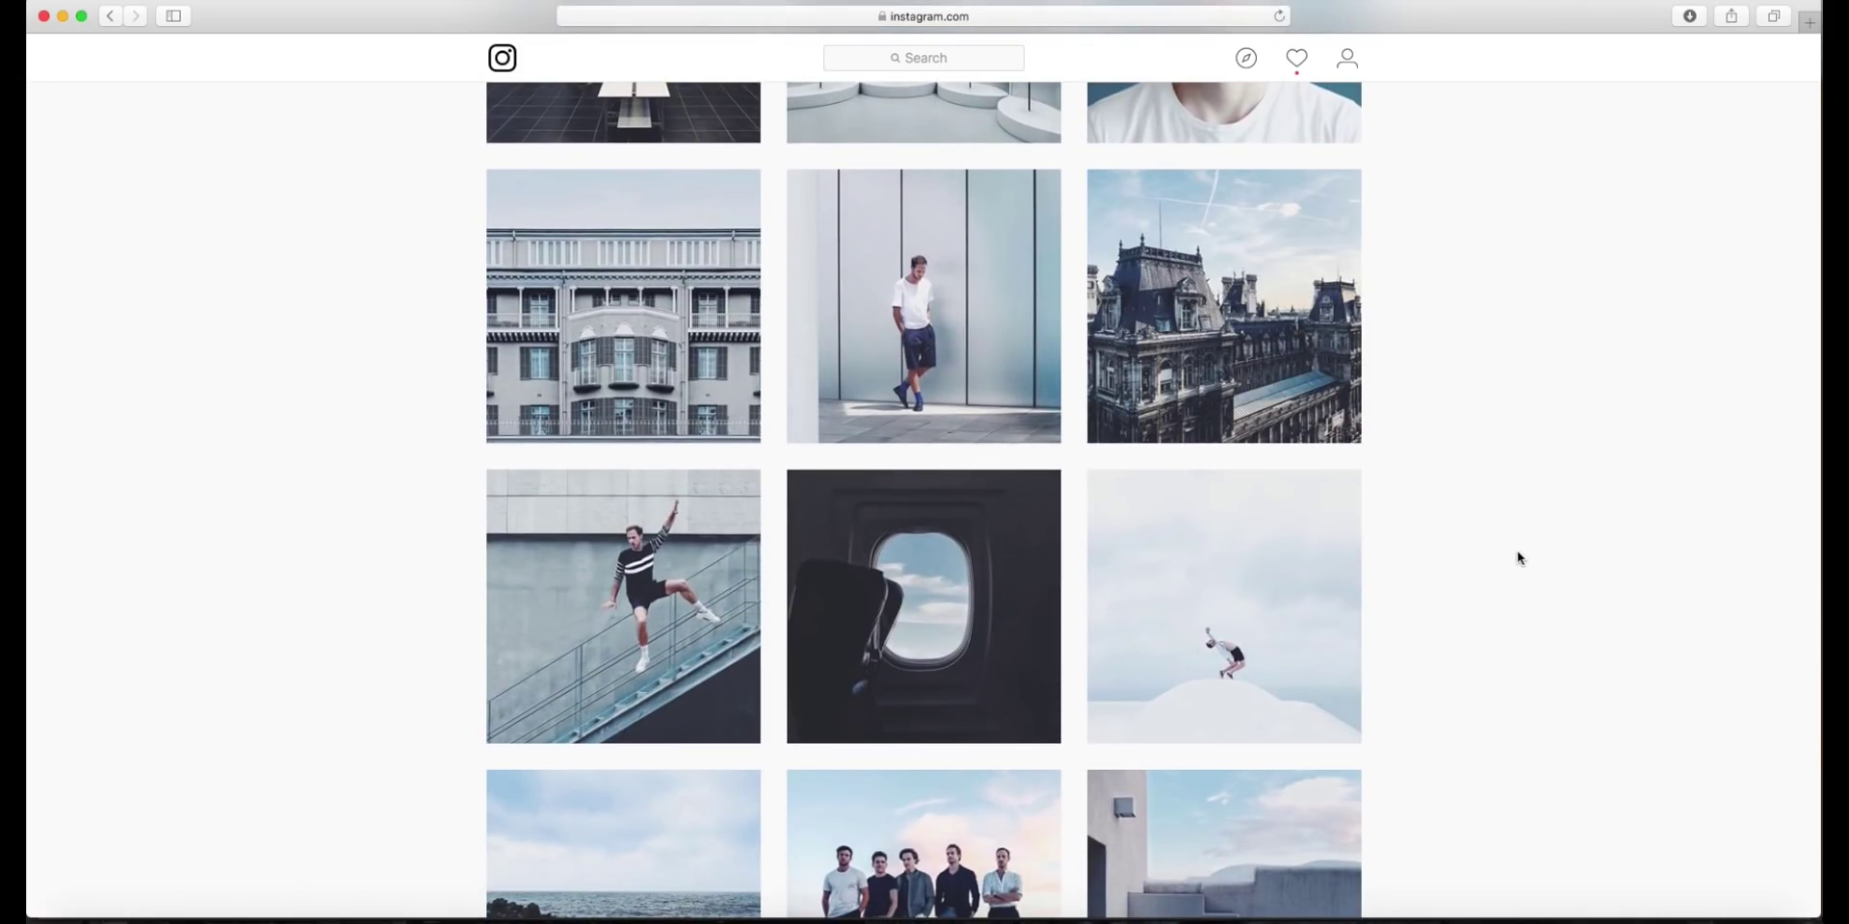
scroll(1524, 563, "down", 4)
scroll(1518, 554, "down", 4)
scroll(1517, 555, "down", 4)
scroll(1516, 557, "down", 5)
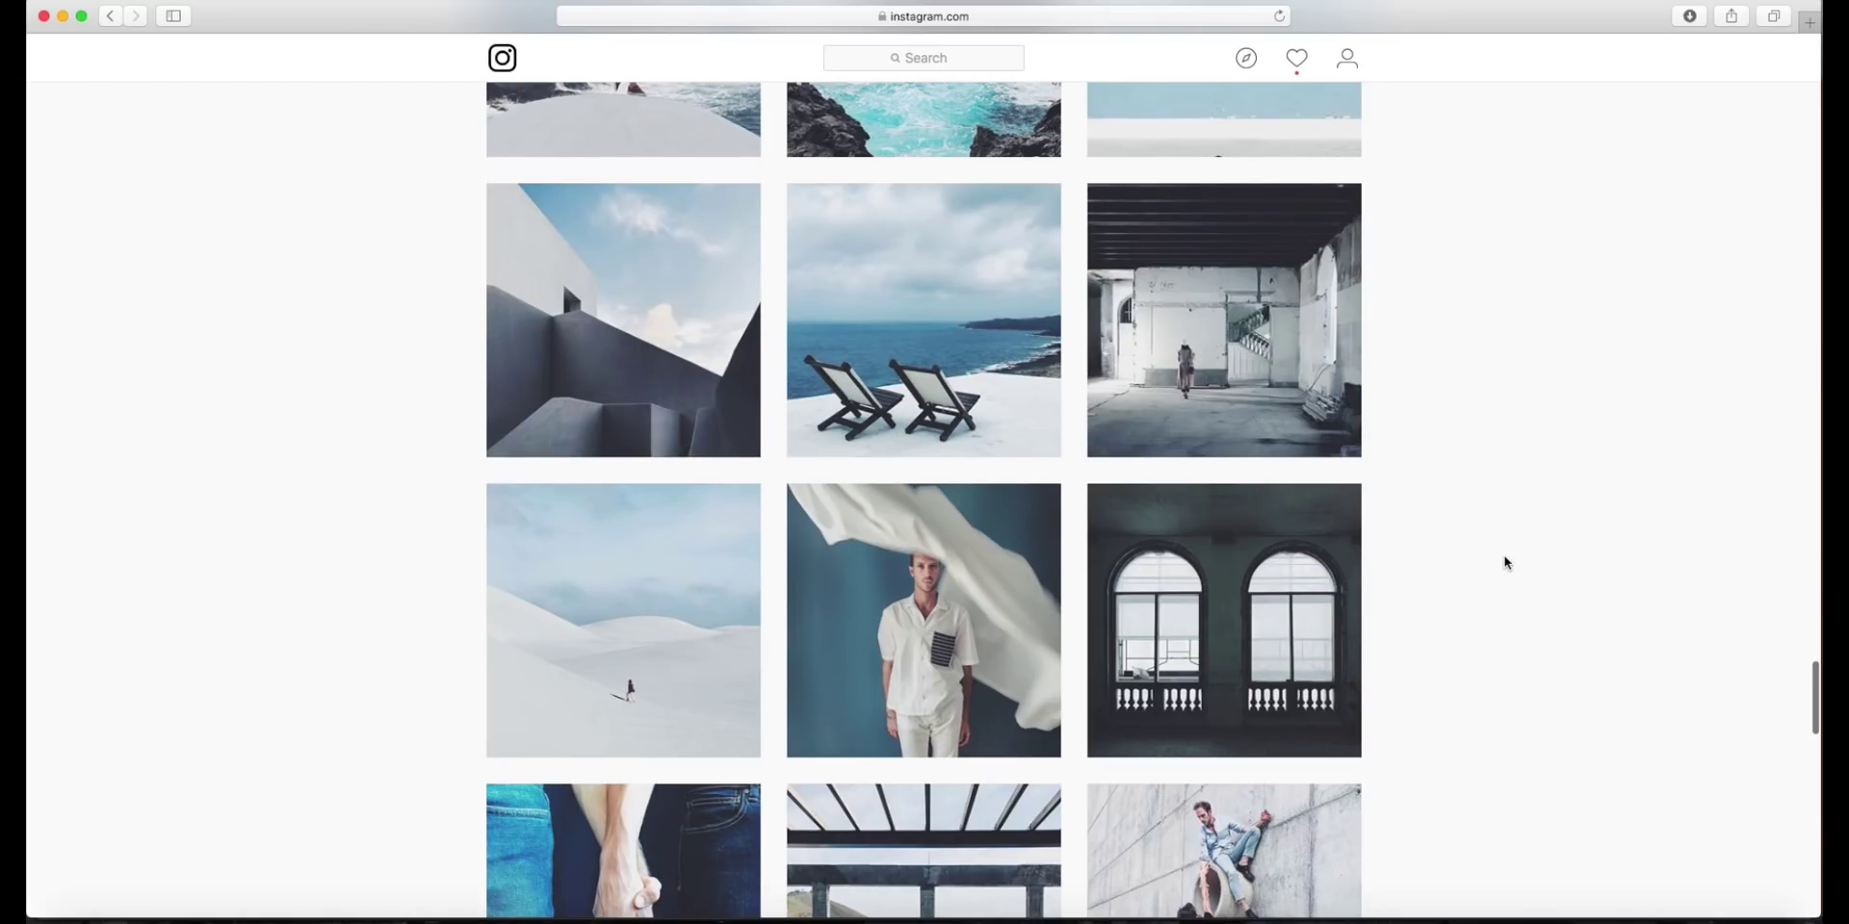
scroll(1507, 564, "down", 4)
scroll(1507, 563, "down", 4)
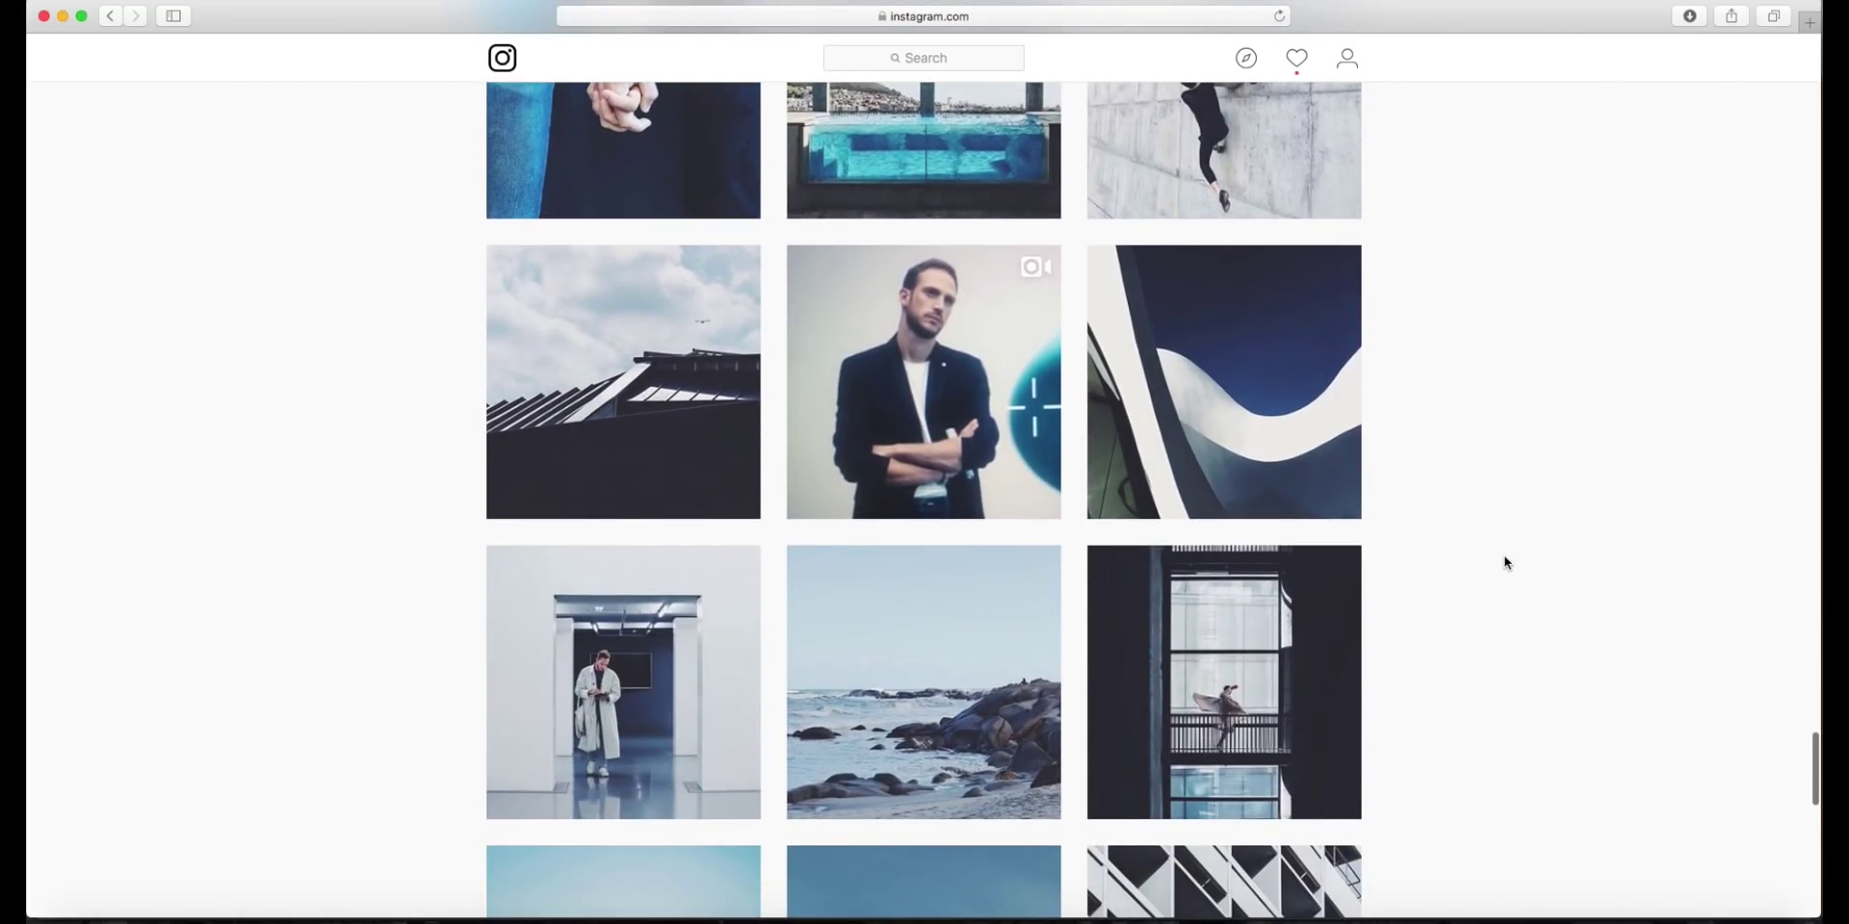
scroll(1508, 563, "down", 7)
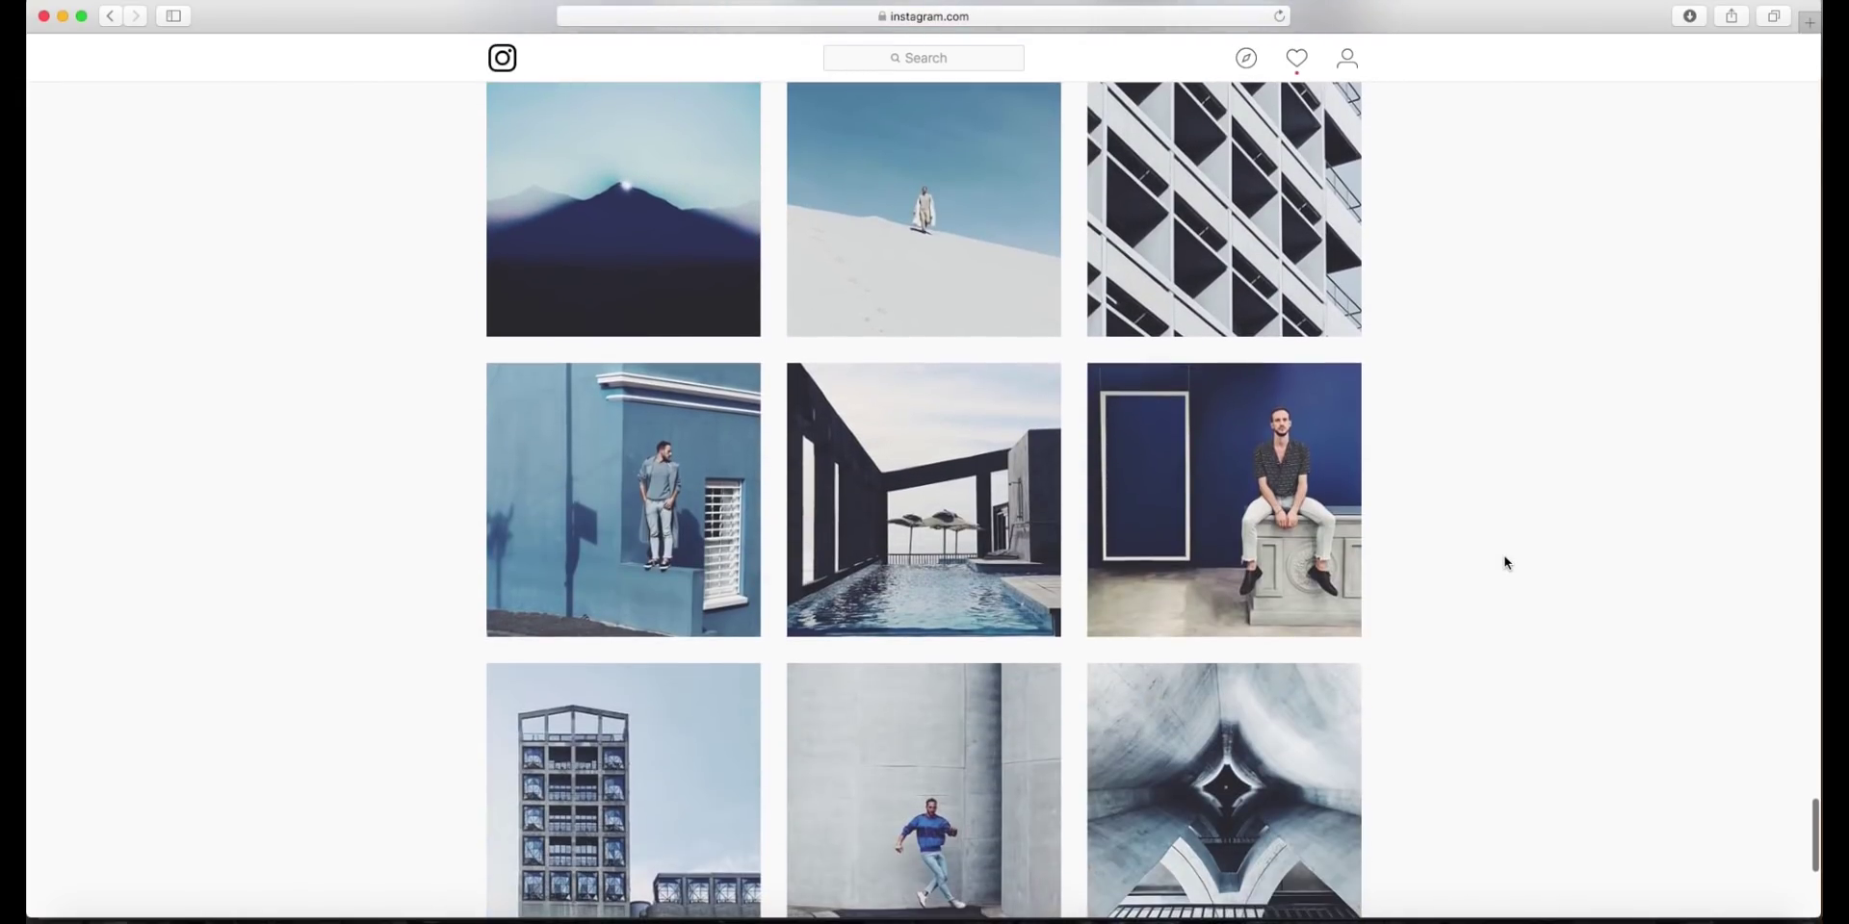
scroll(1507, 563, "up", 20)
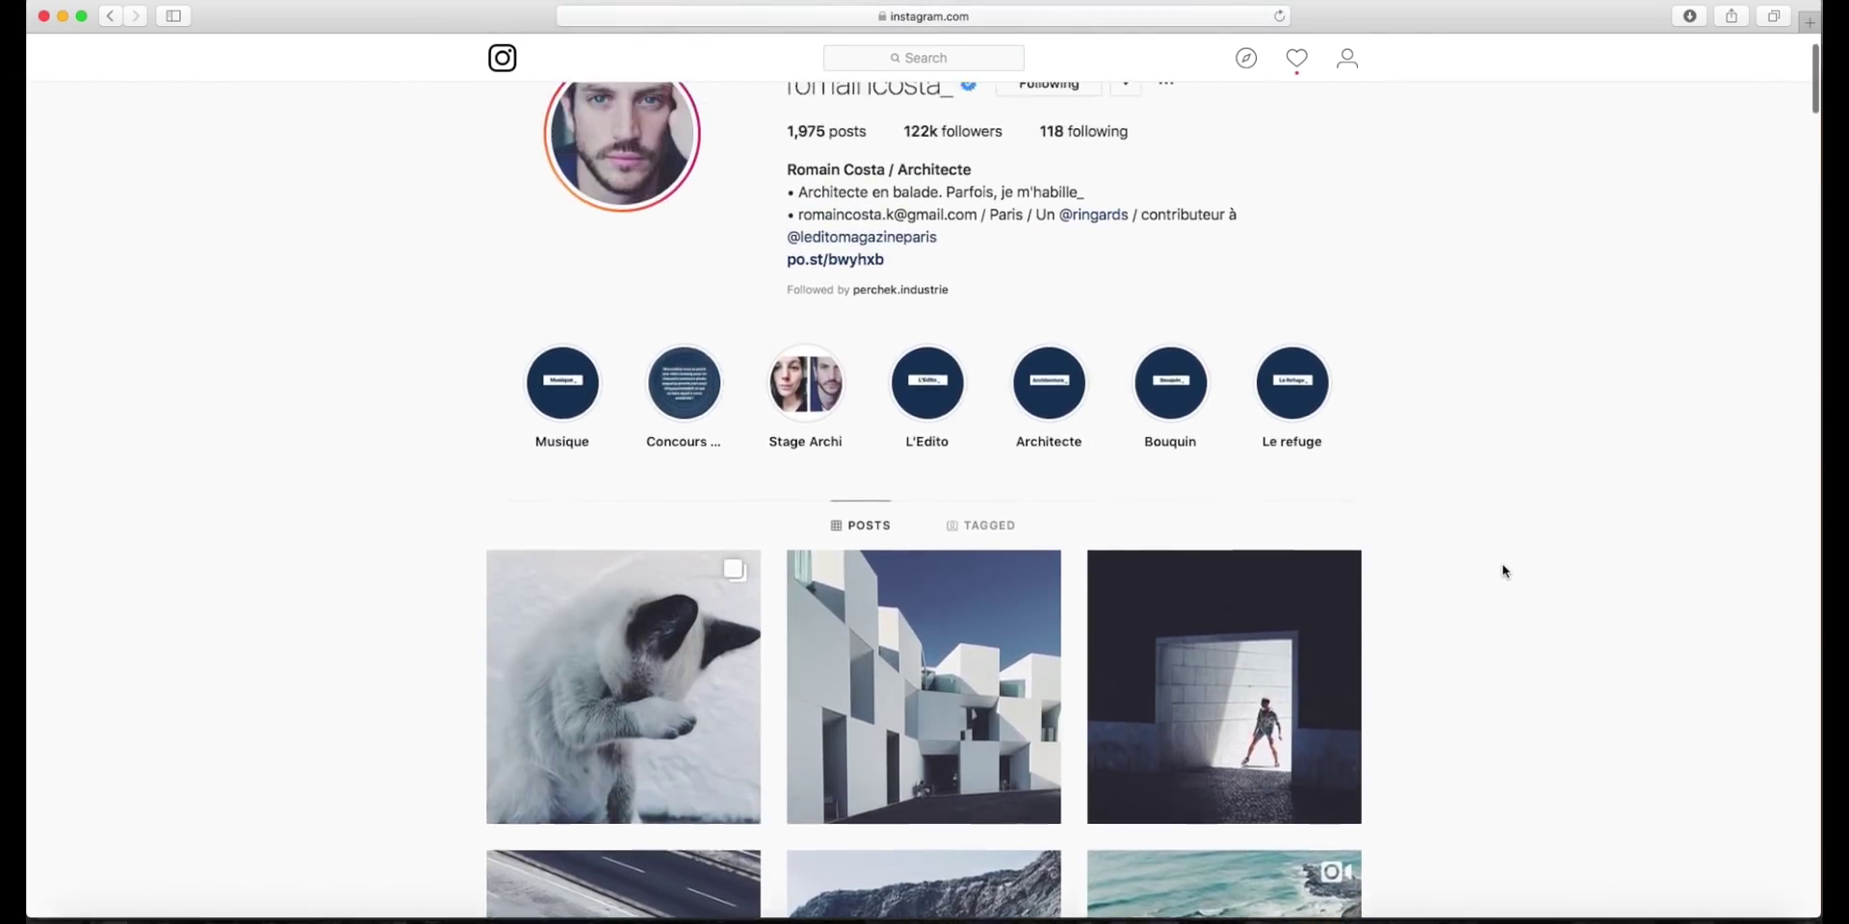
View the kitten post's second image and its caption, and close the post
left_click(593, 637)
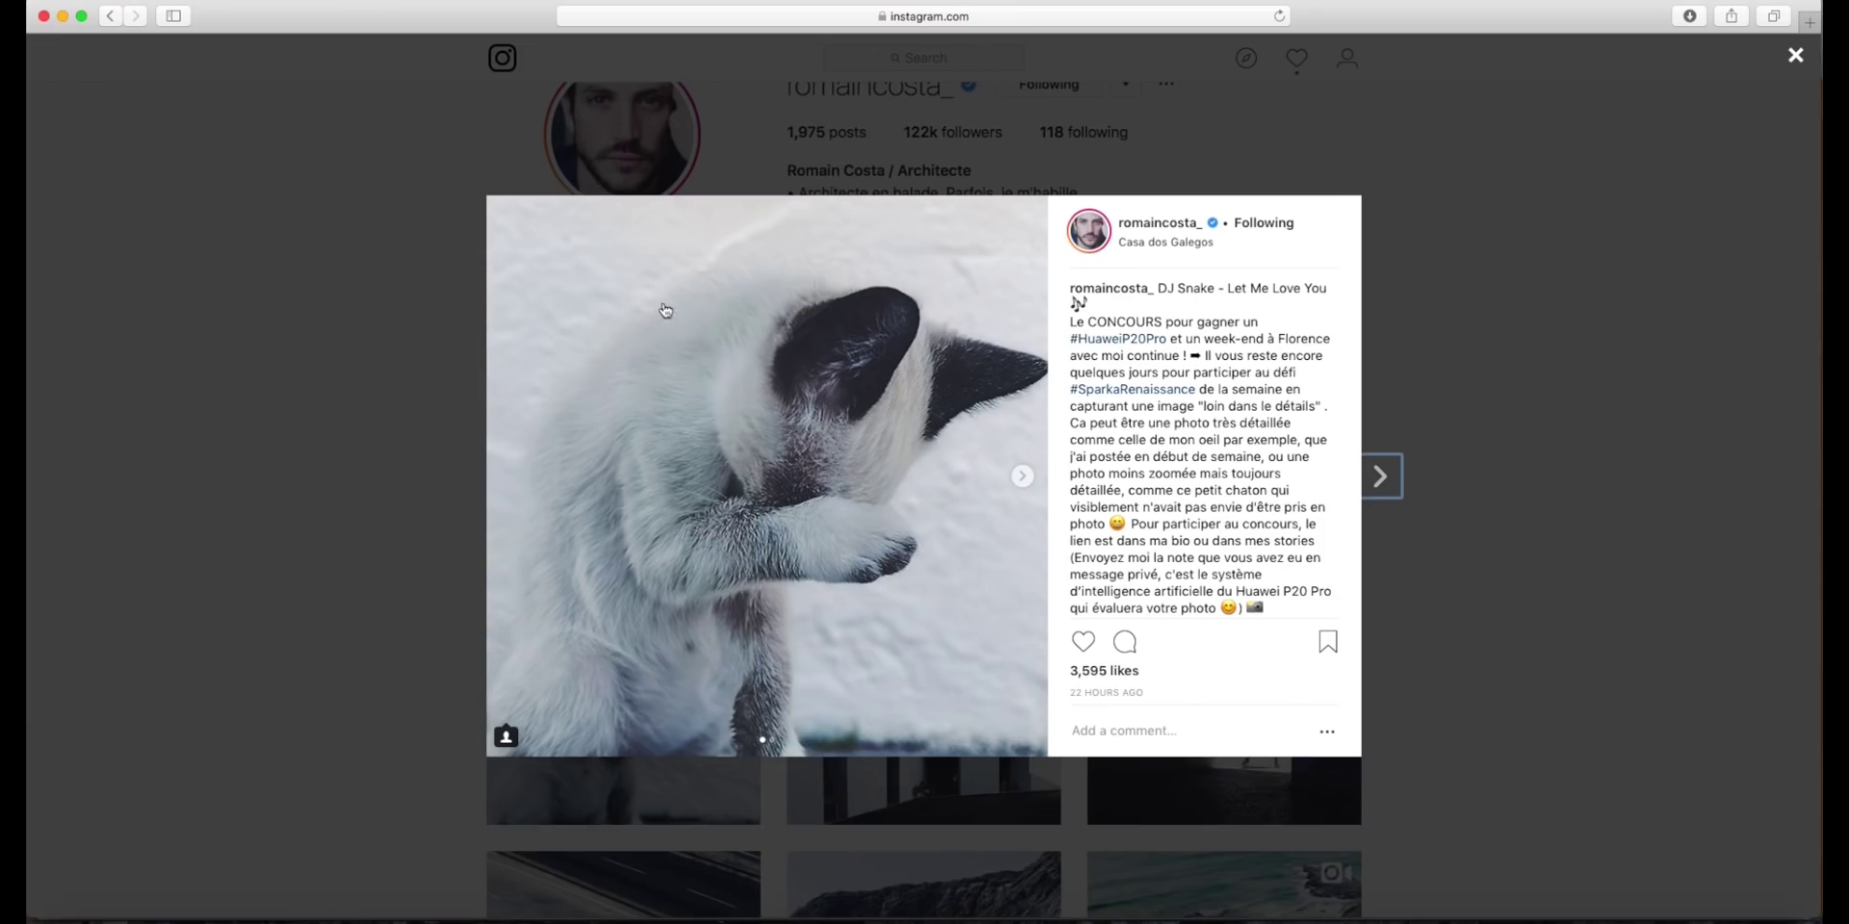
left_click(1022, 479)
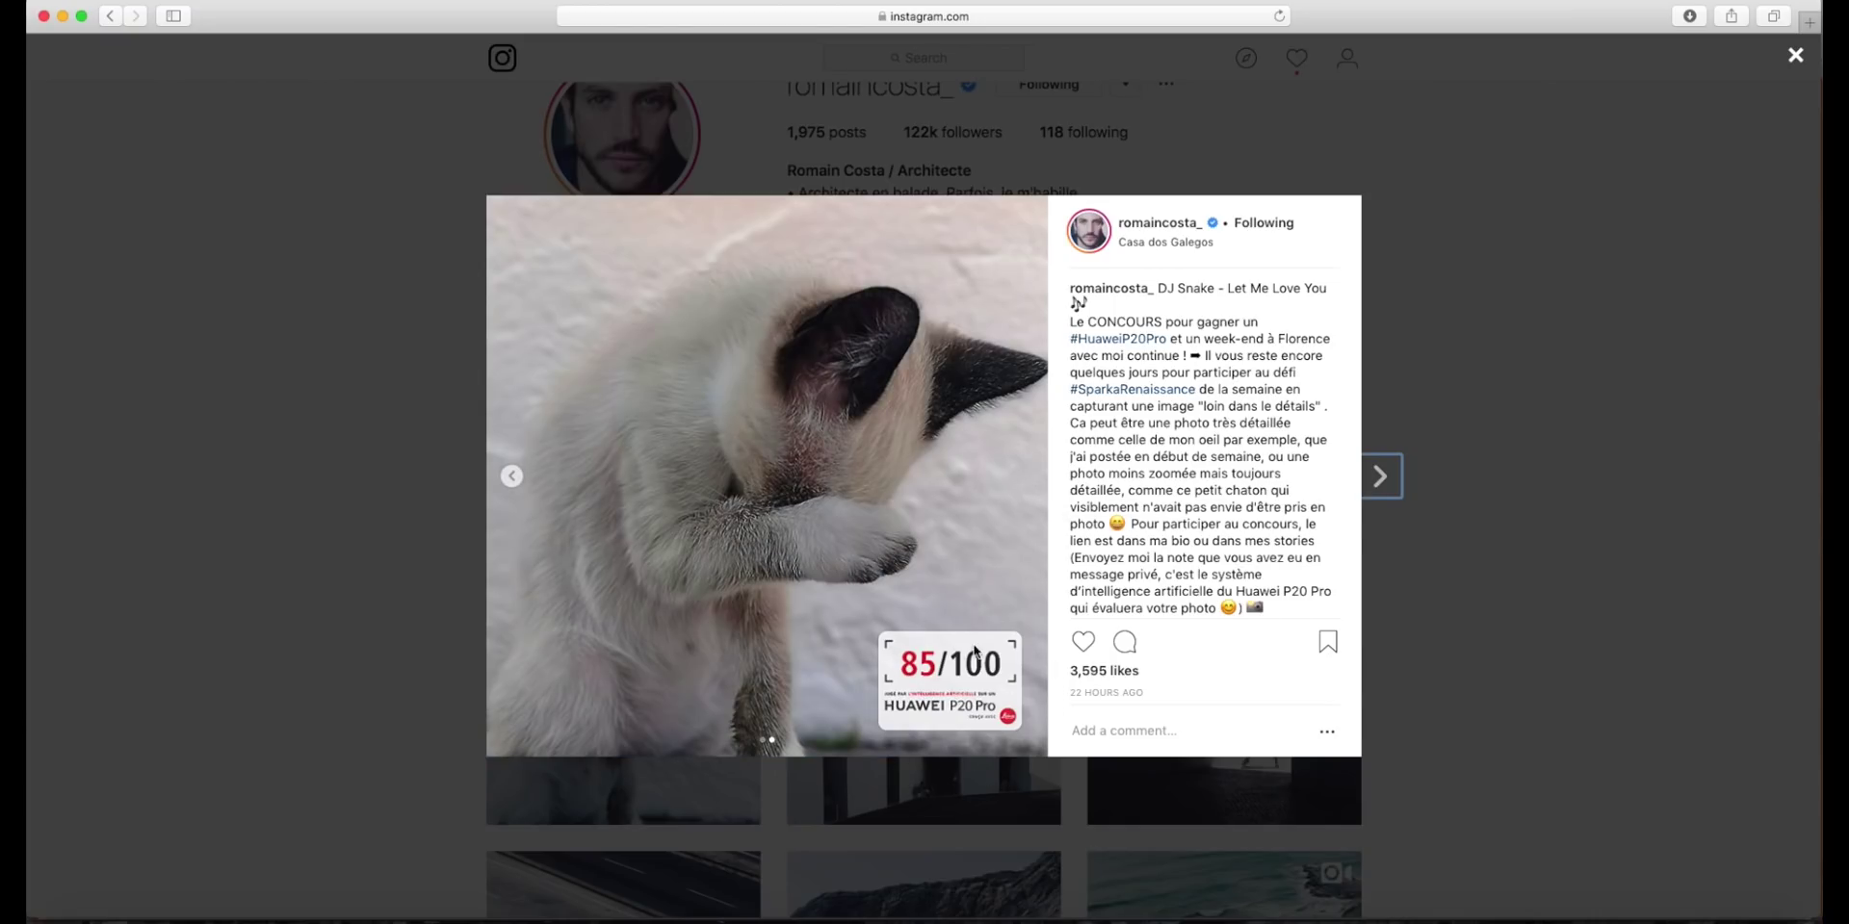
left_click(1512, 267)
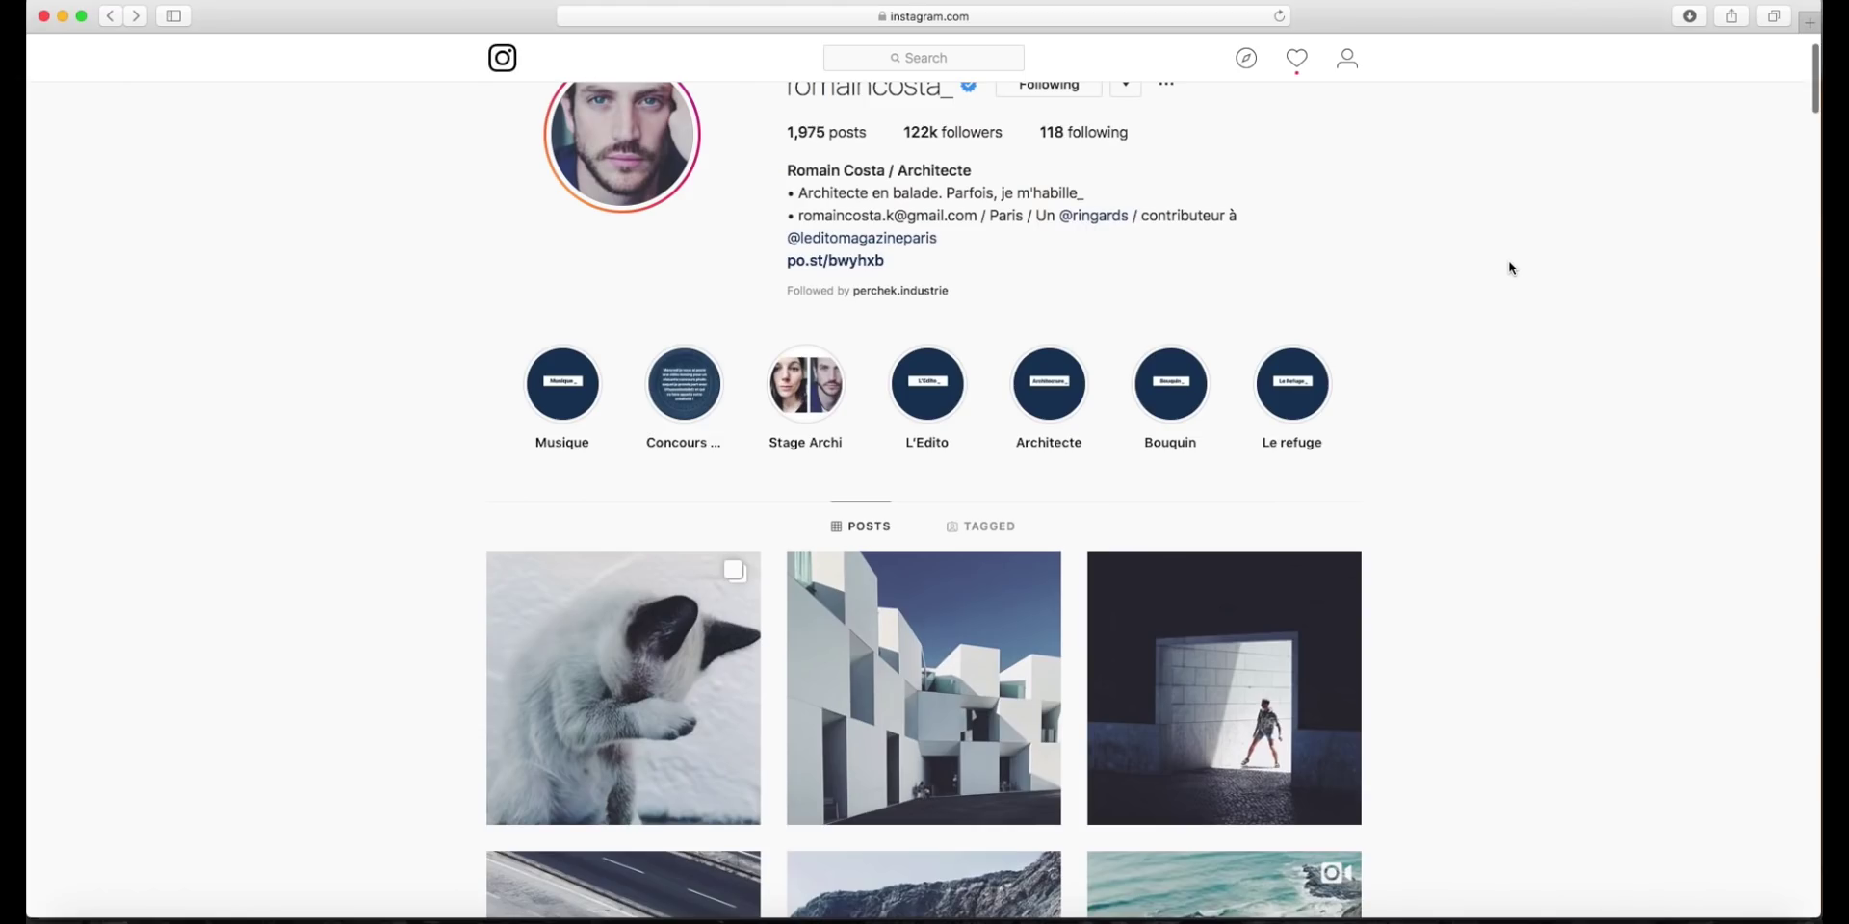
left_click(585, 744)
left_click_drag(1217, 589, 1257, 589)
left_click(1408, 602)
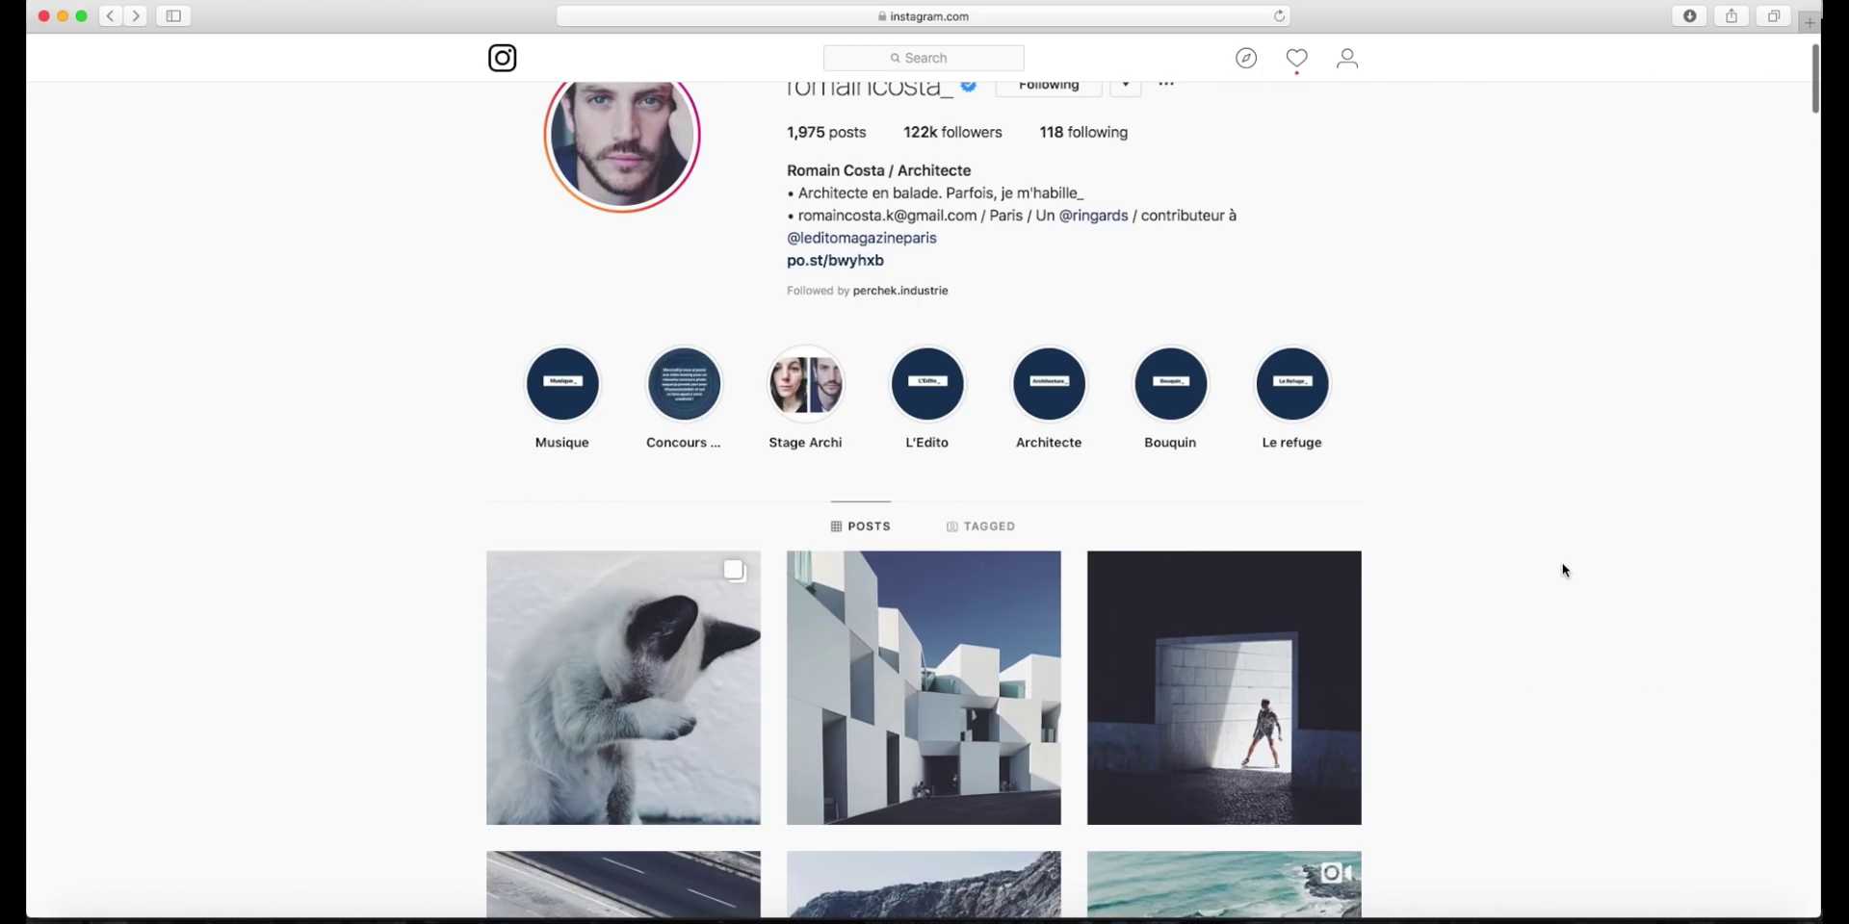
Find the concrete staircase post further down the feed, view it enlarged, and close it
scroll(1562, 565, "down", 8)
scroll(1562, 563, "down", 3)
scroll(1562, 562, "up", 2)
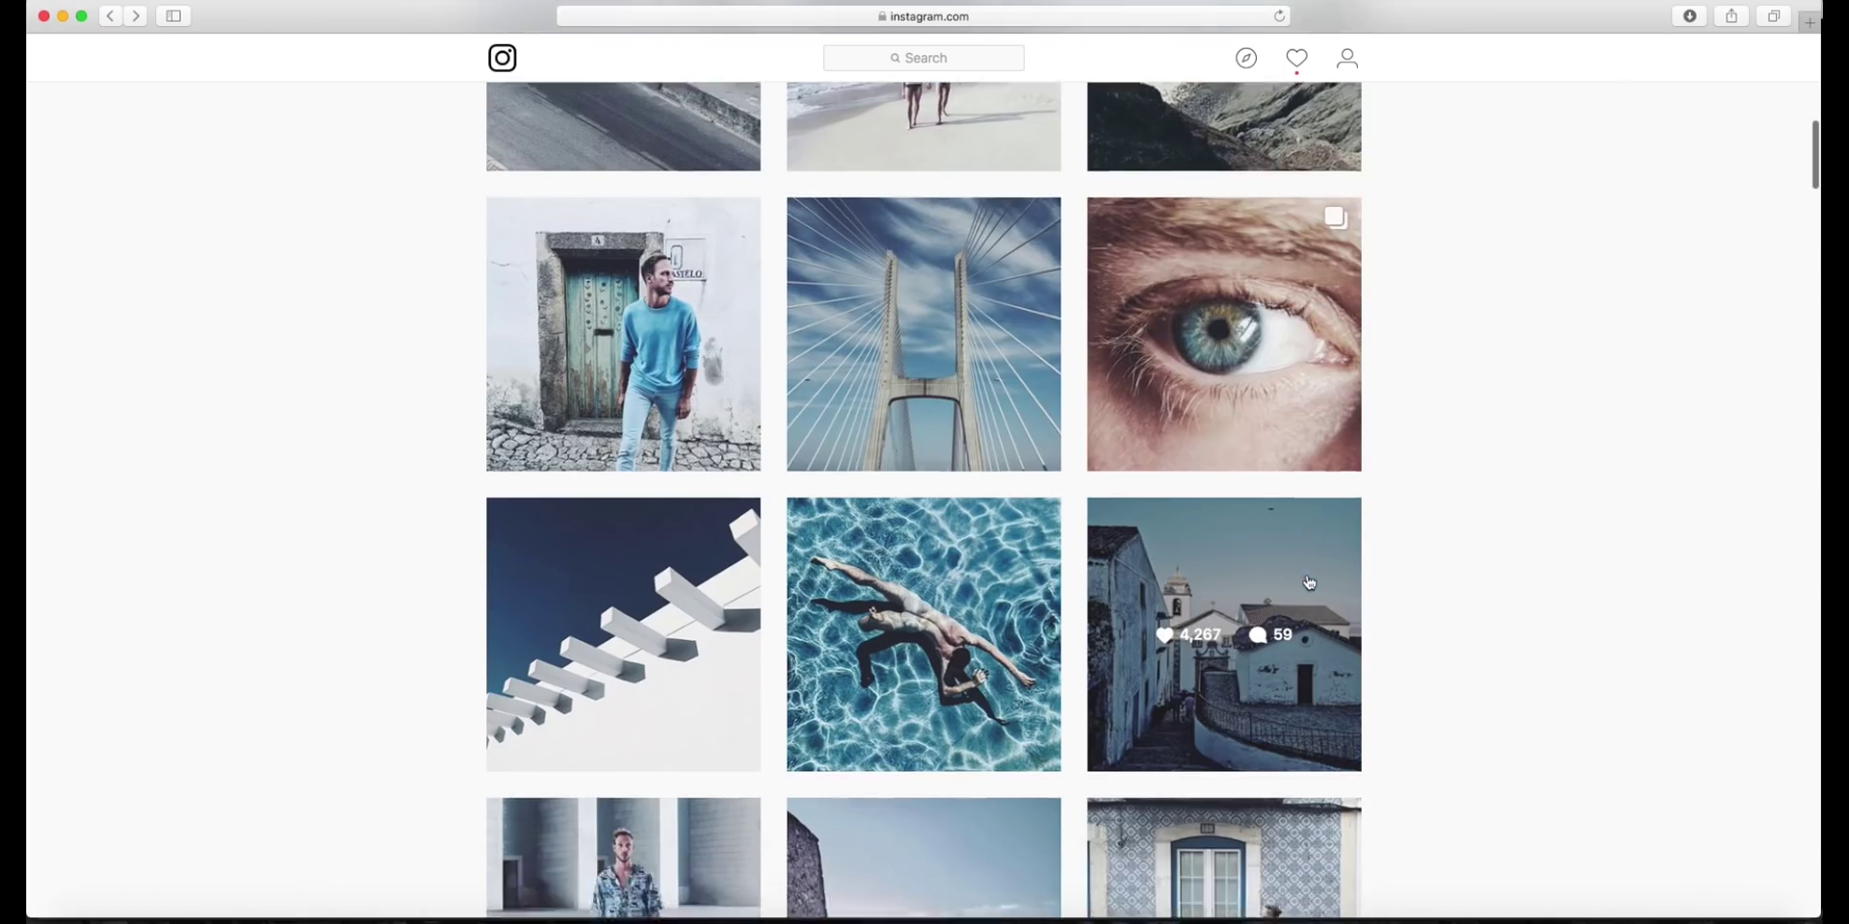
scroll(1310, 583, "down", 15)
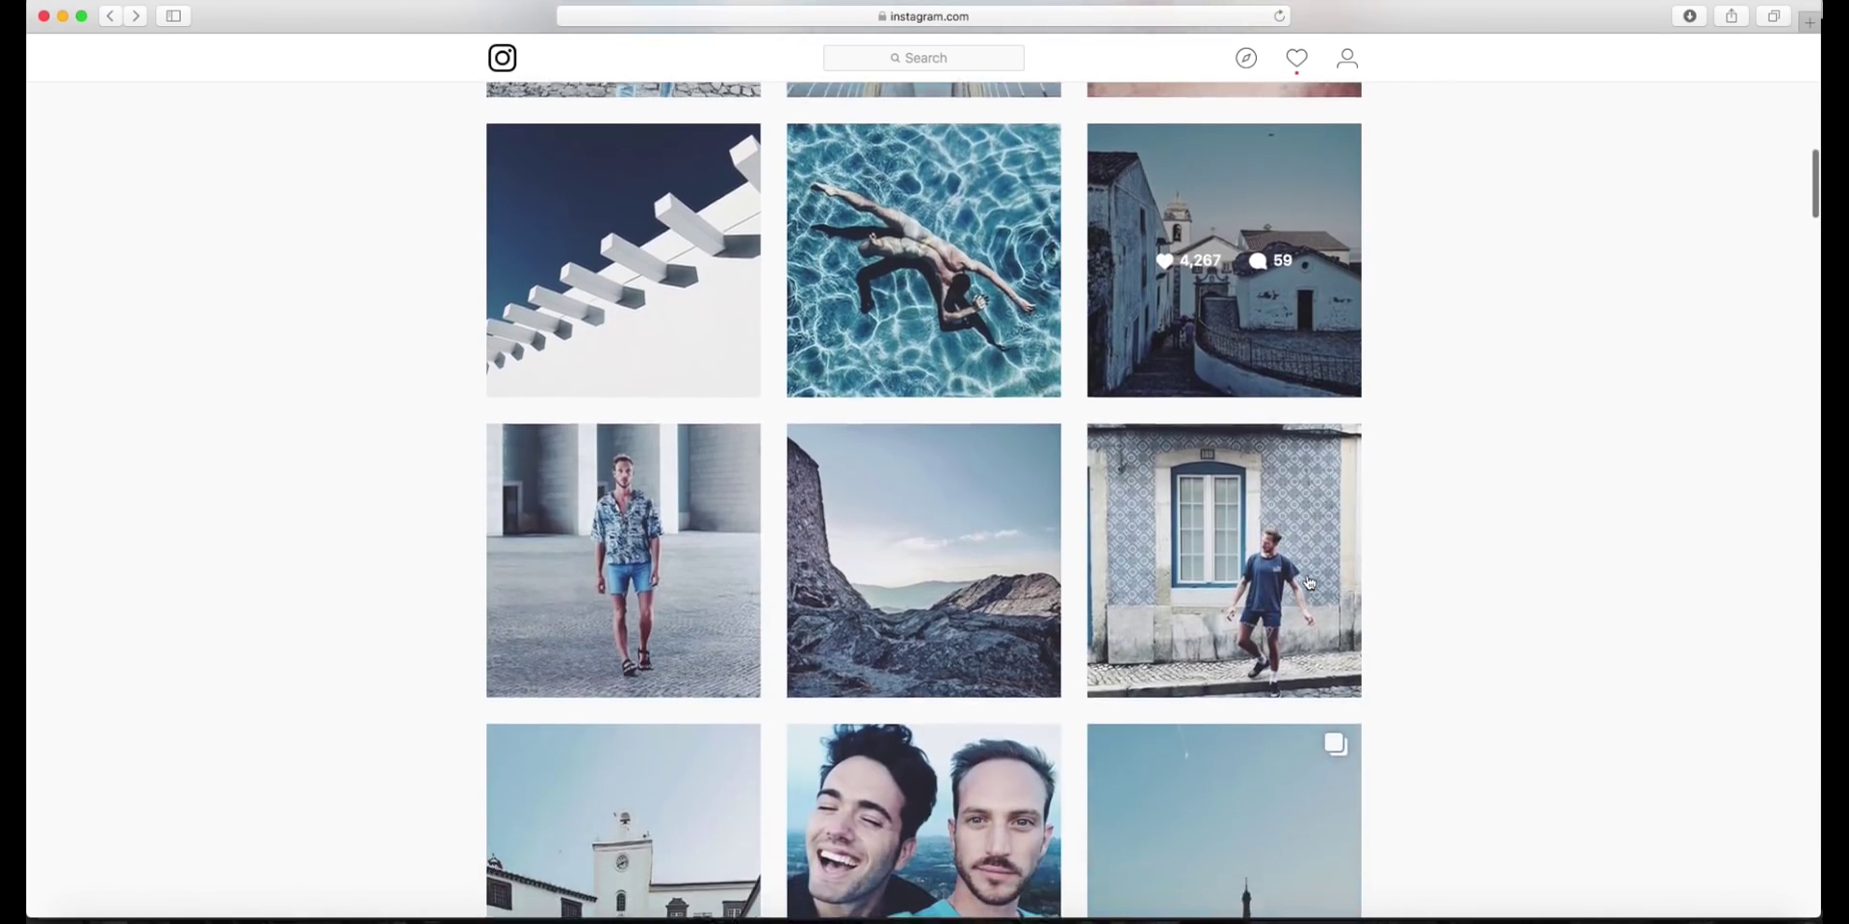
scroll(1310, 583, "down", 9)
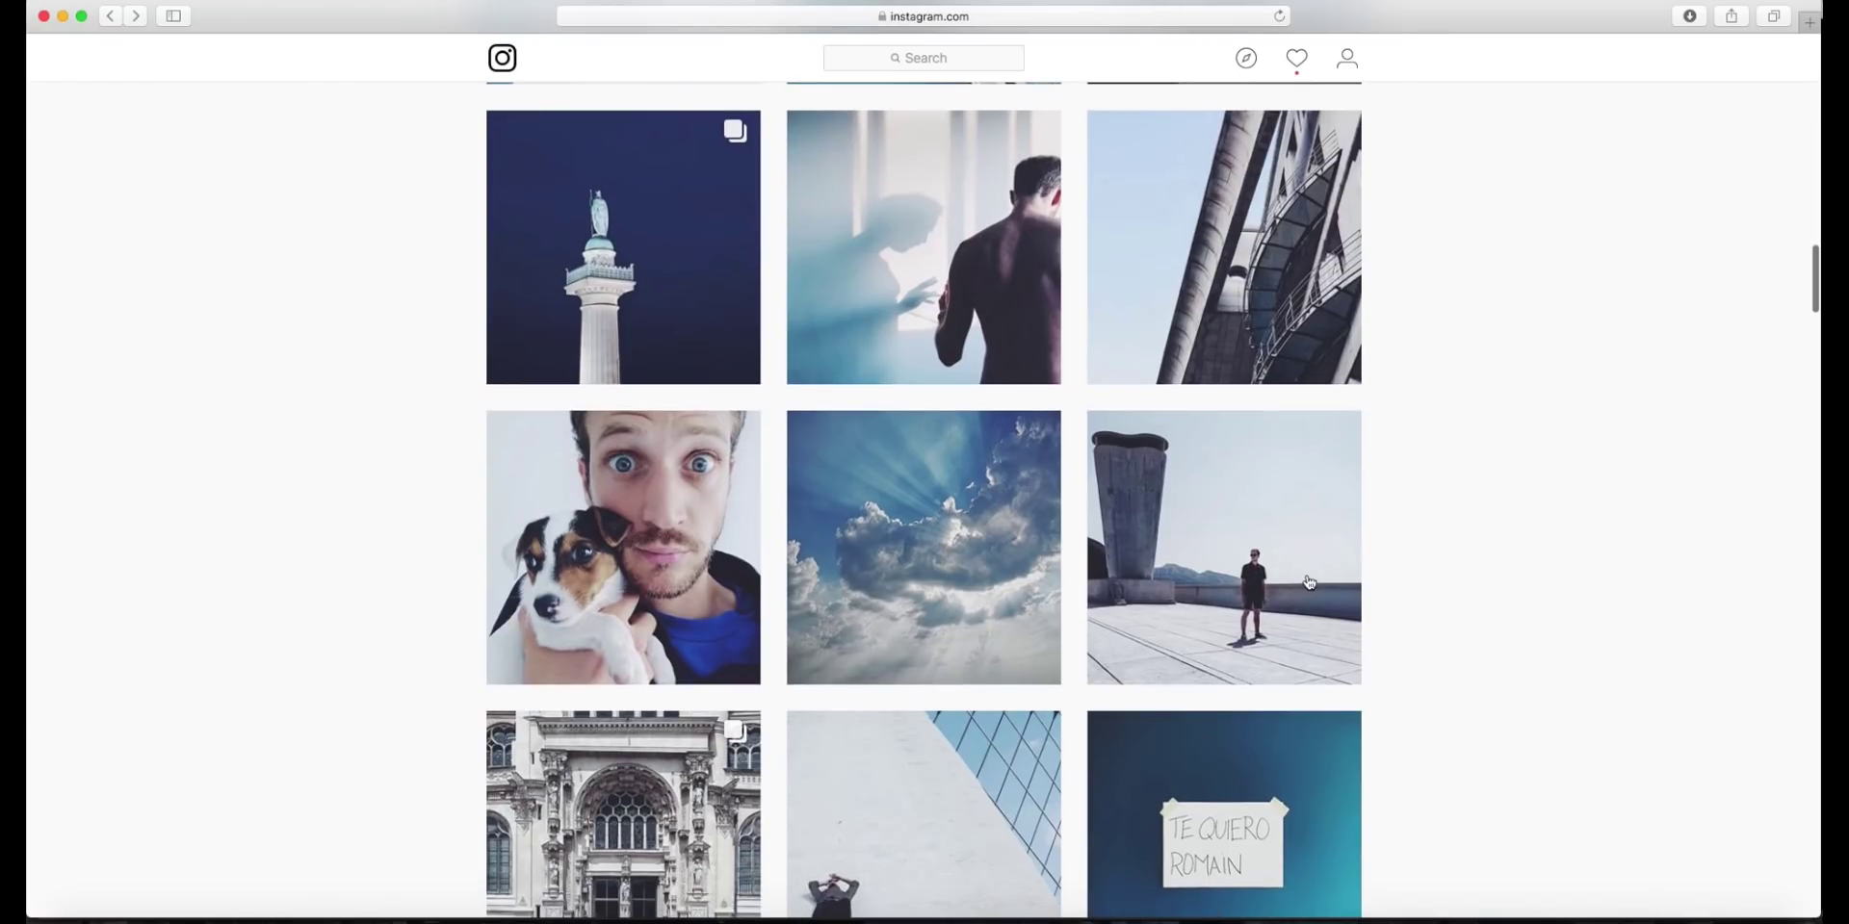
scroll(1310, 582, "down", 1)
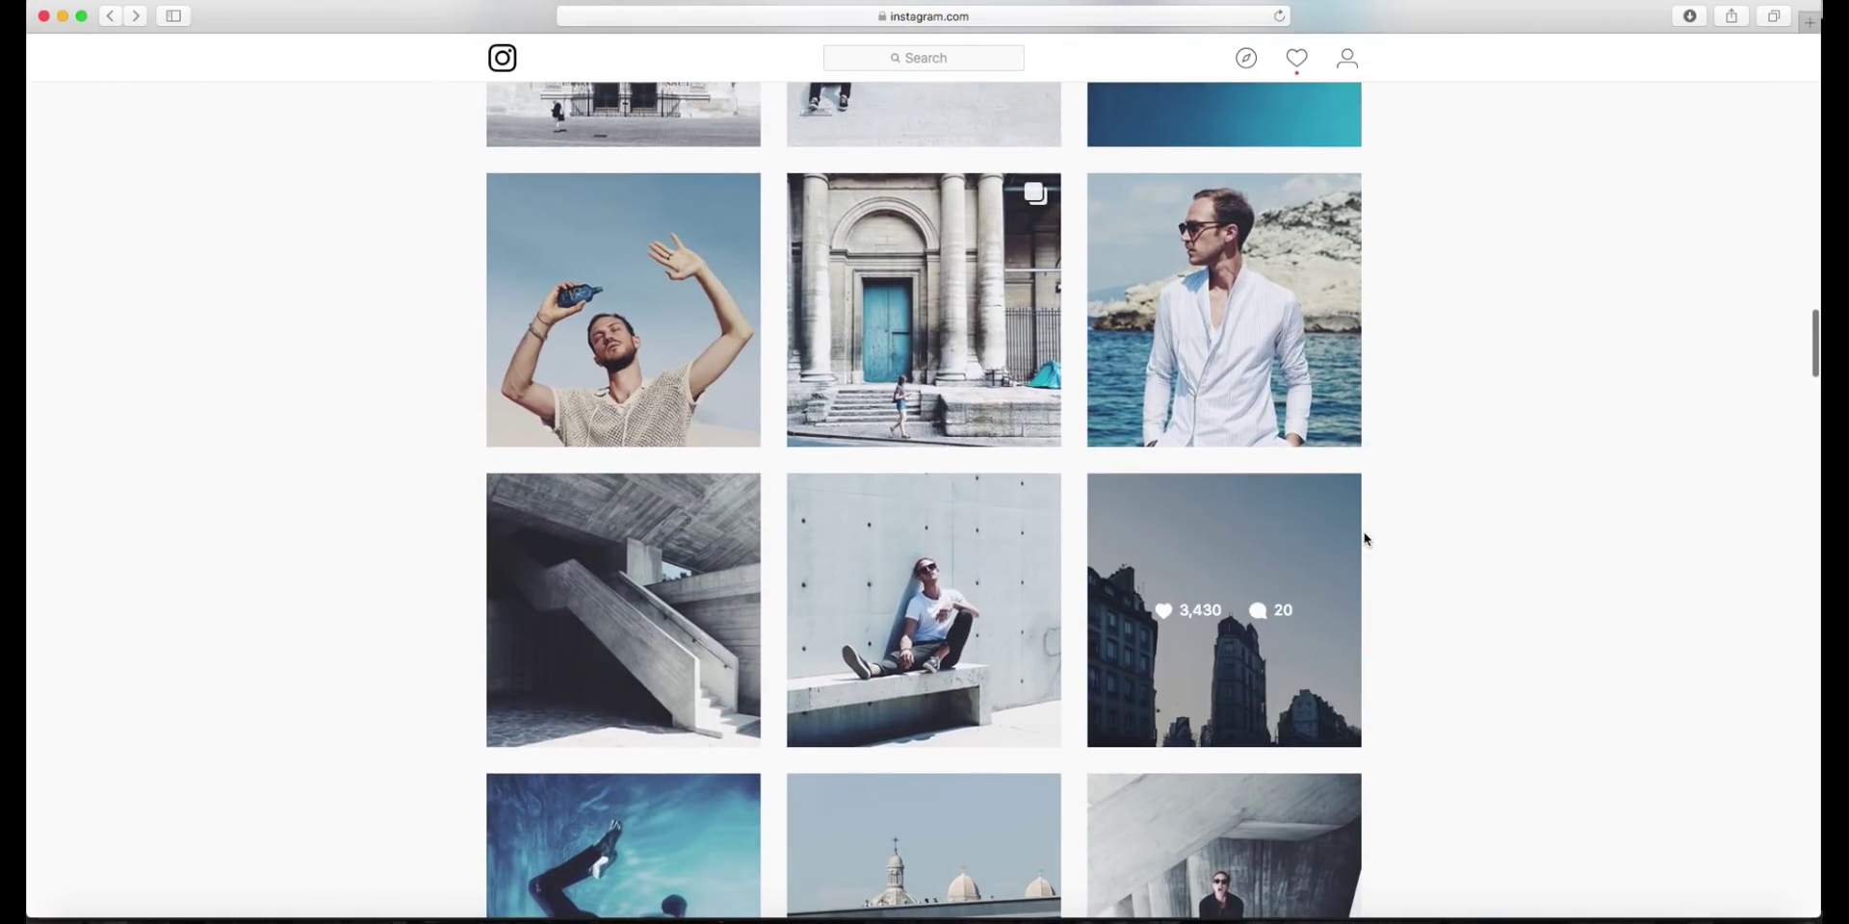
scroll(1658, 493, "down", 3)
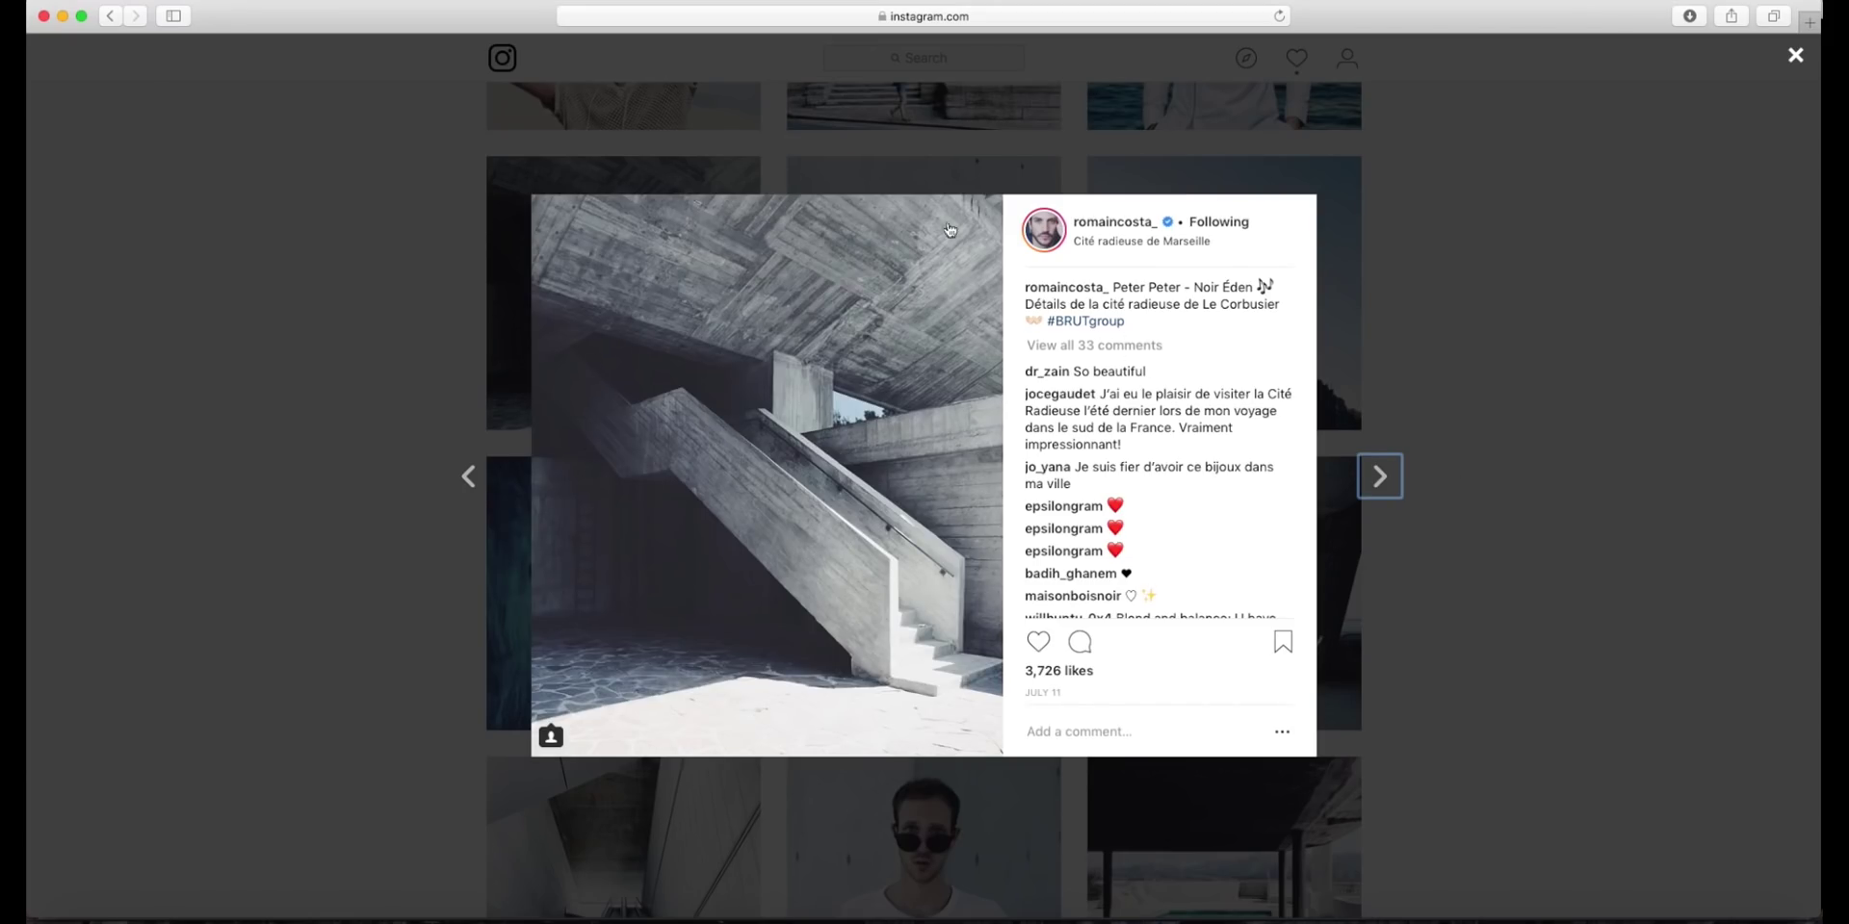
left_click(1585, 199)
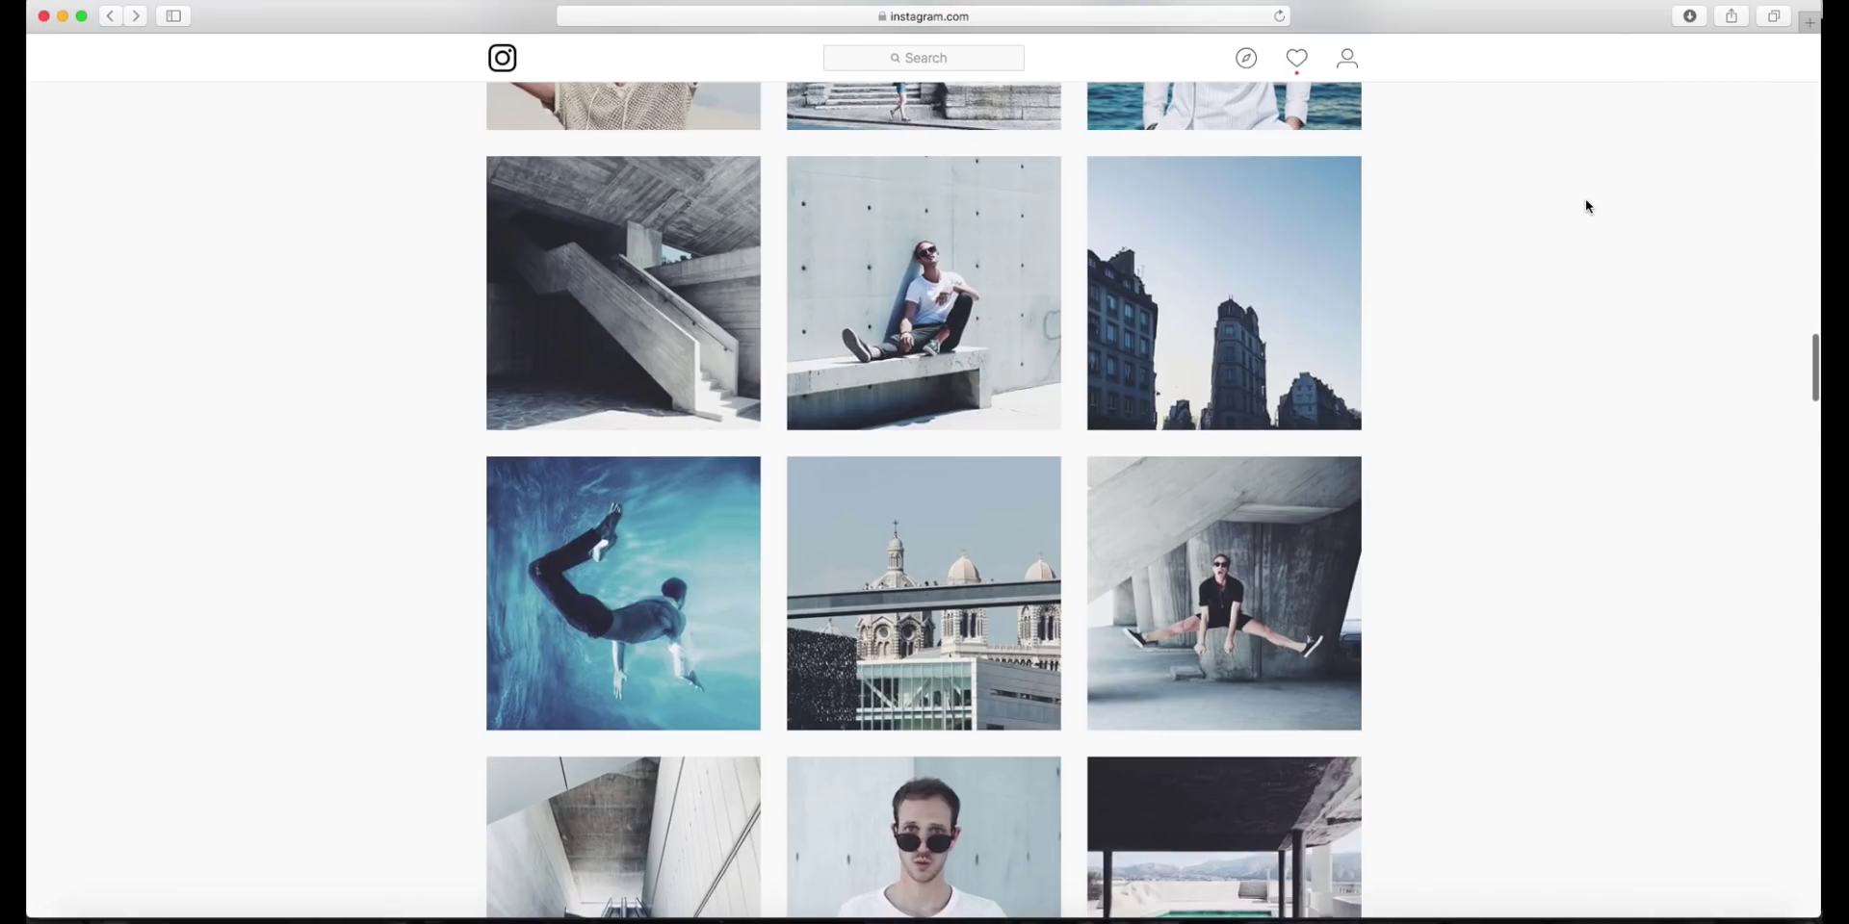
View the underwater figure post and the neighbouring post of domes behind a footbridge enlarged, closing each one
scroll(1586, 198, "down", 4)
left_click(662, 204)
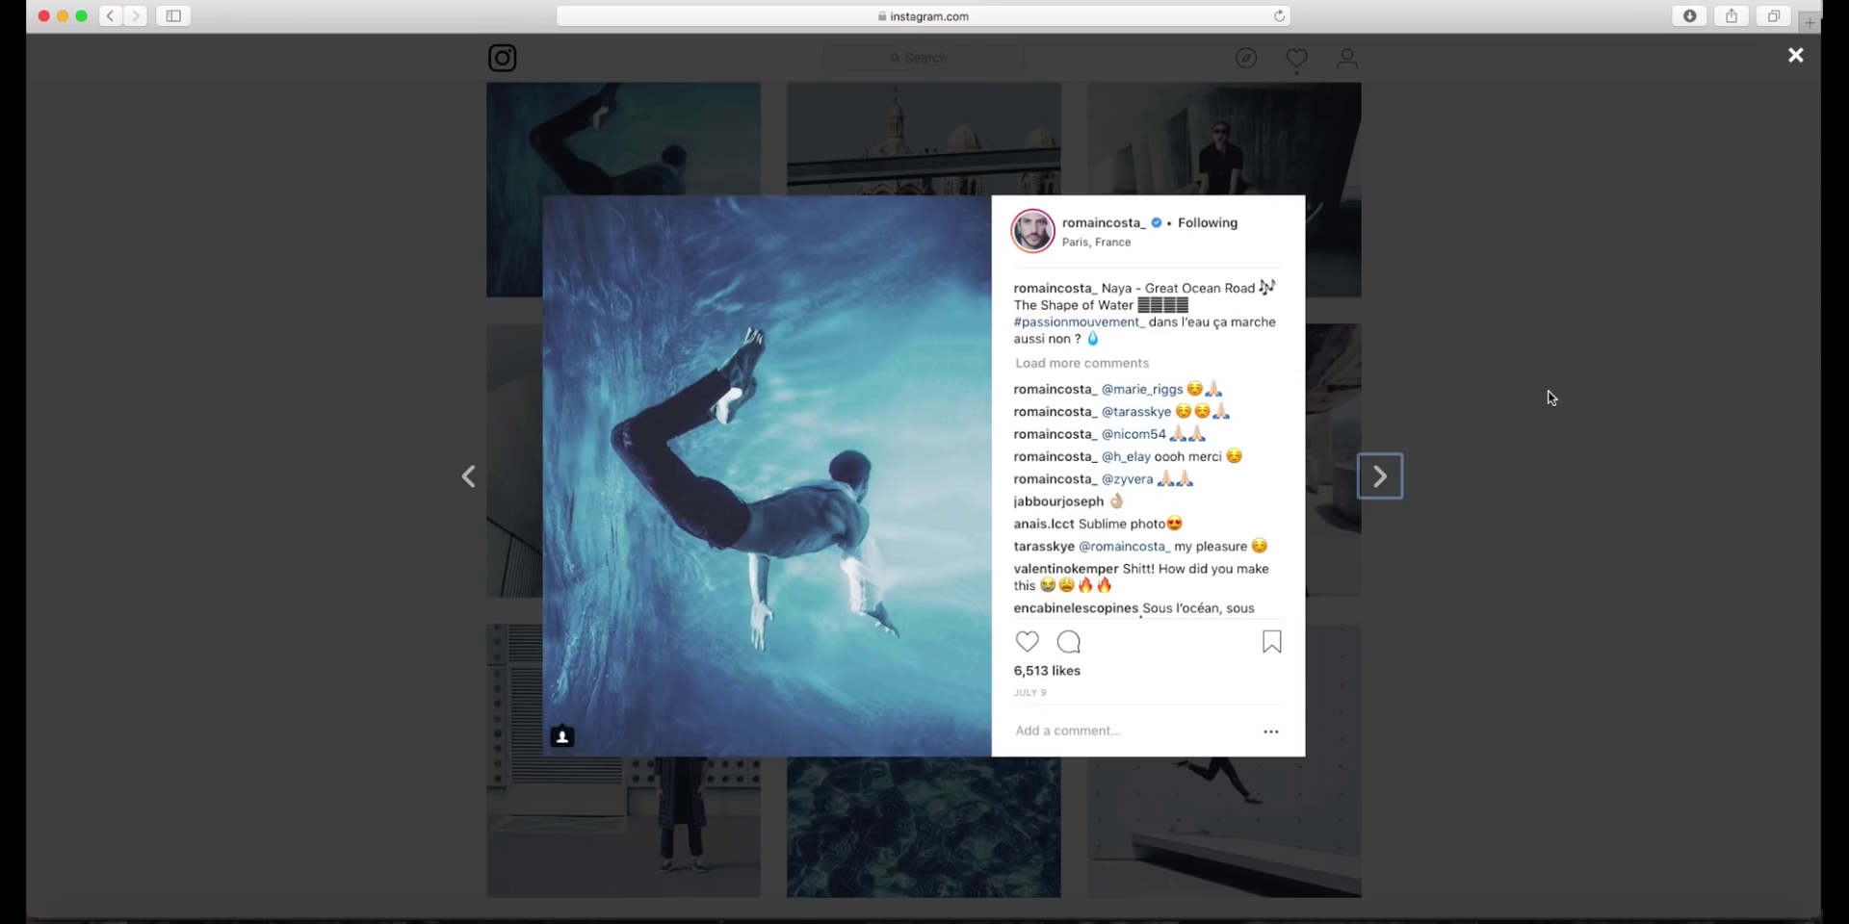
left_click(1568, 285)
scroll(1567, 286, "up", 3)
left_click(948, 558)
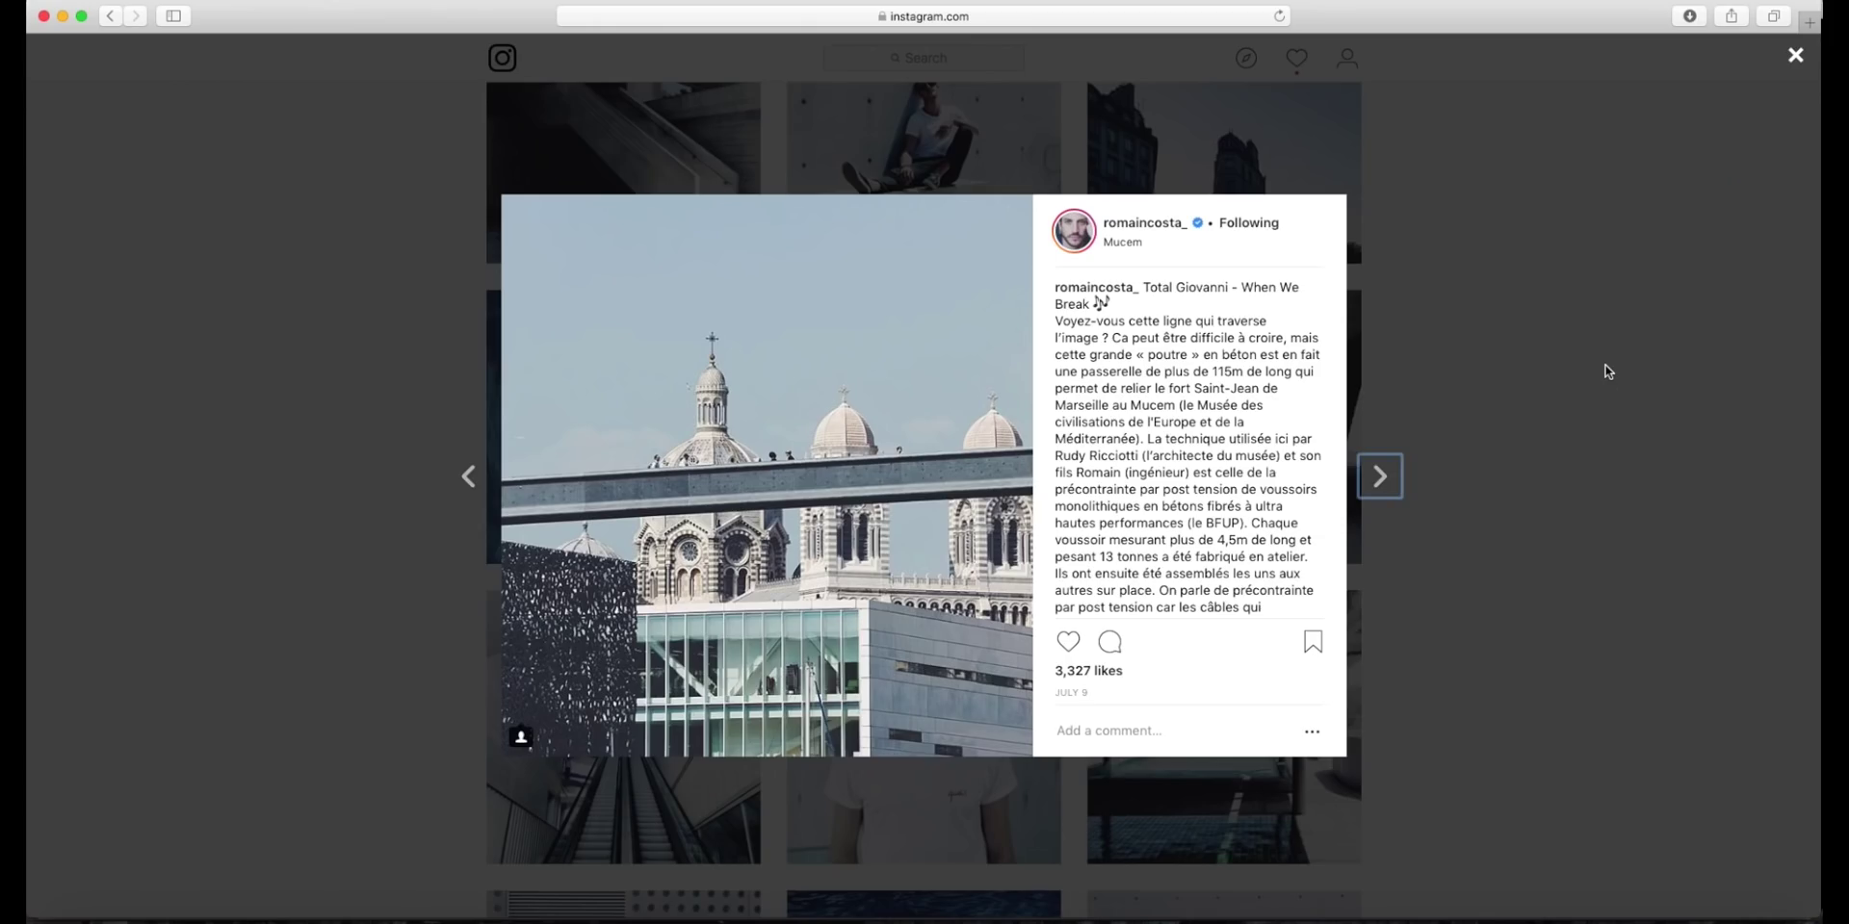
left_click(1575, 308)
View the post of the man raising a blue bottle against the sky enlarged, and close it
scroll(1575, 308, "up", 6)
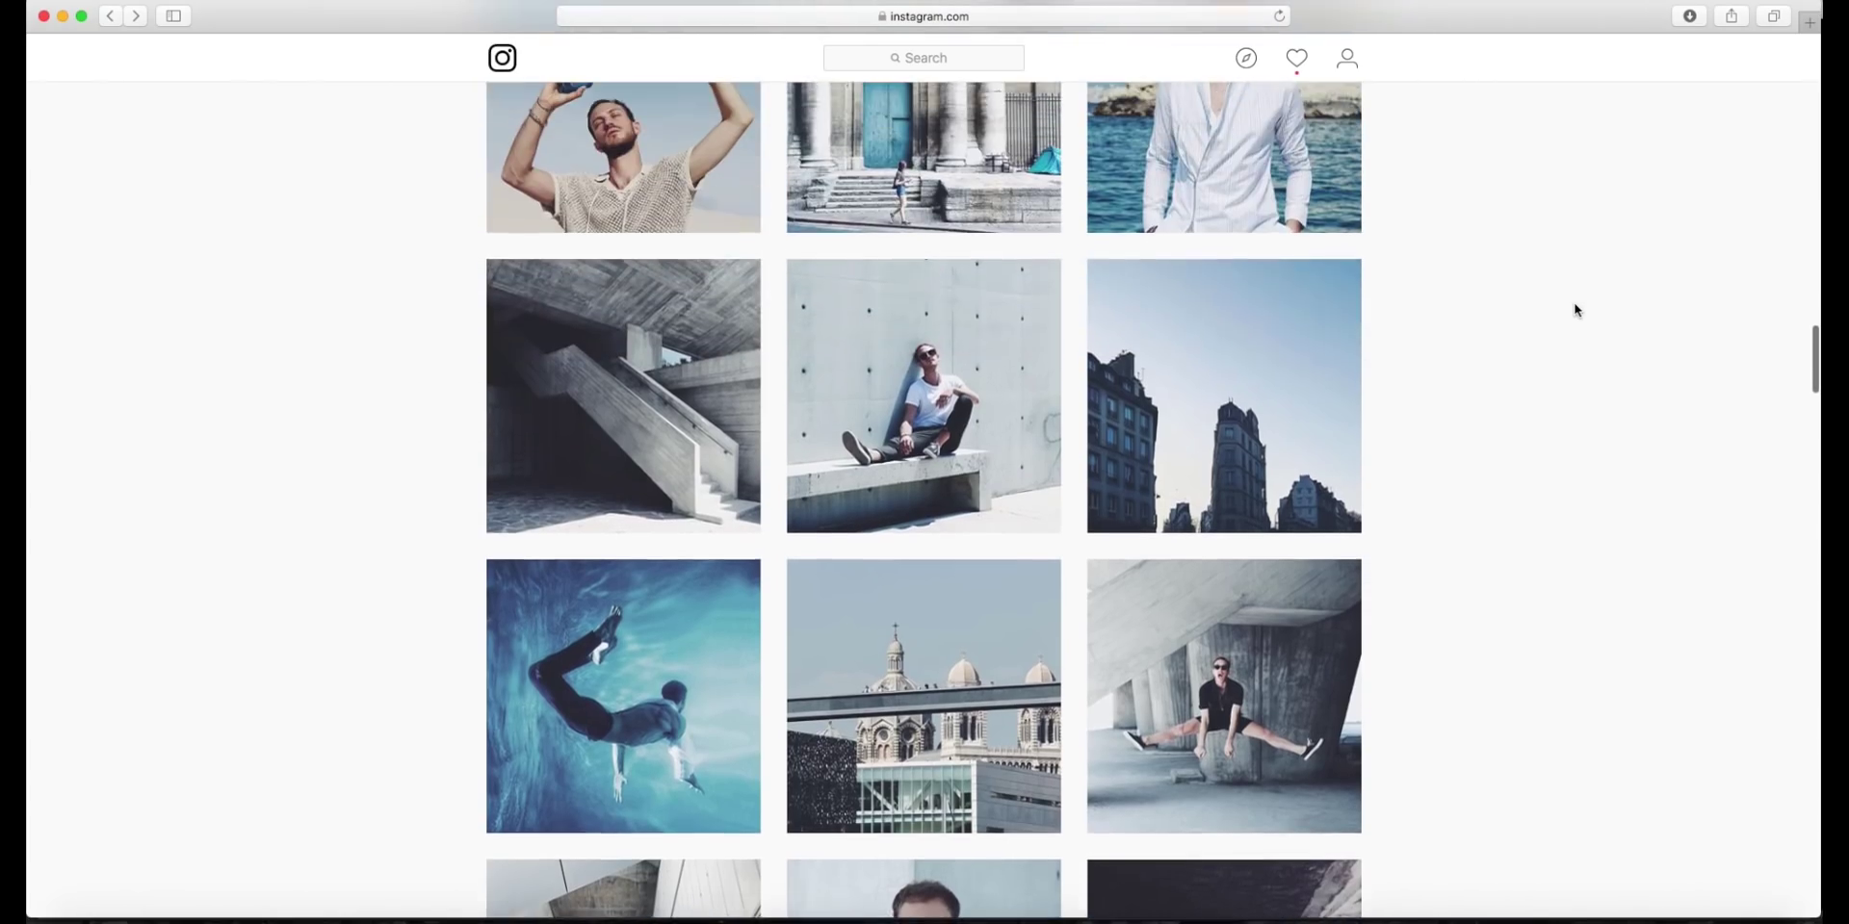
scroll(1576, 308, "up", 3)
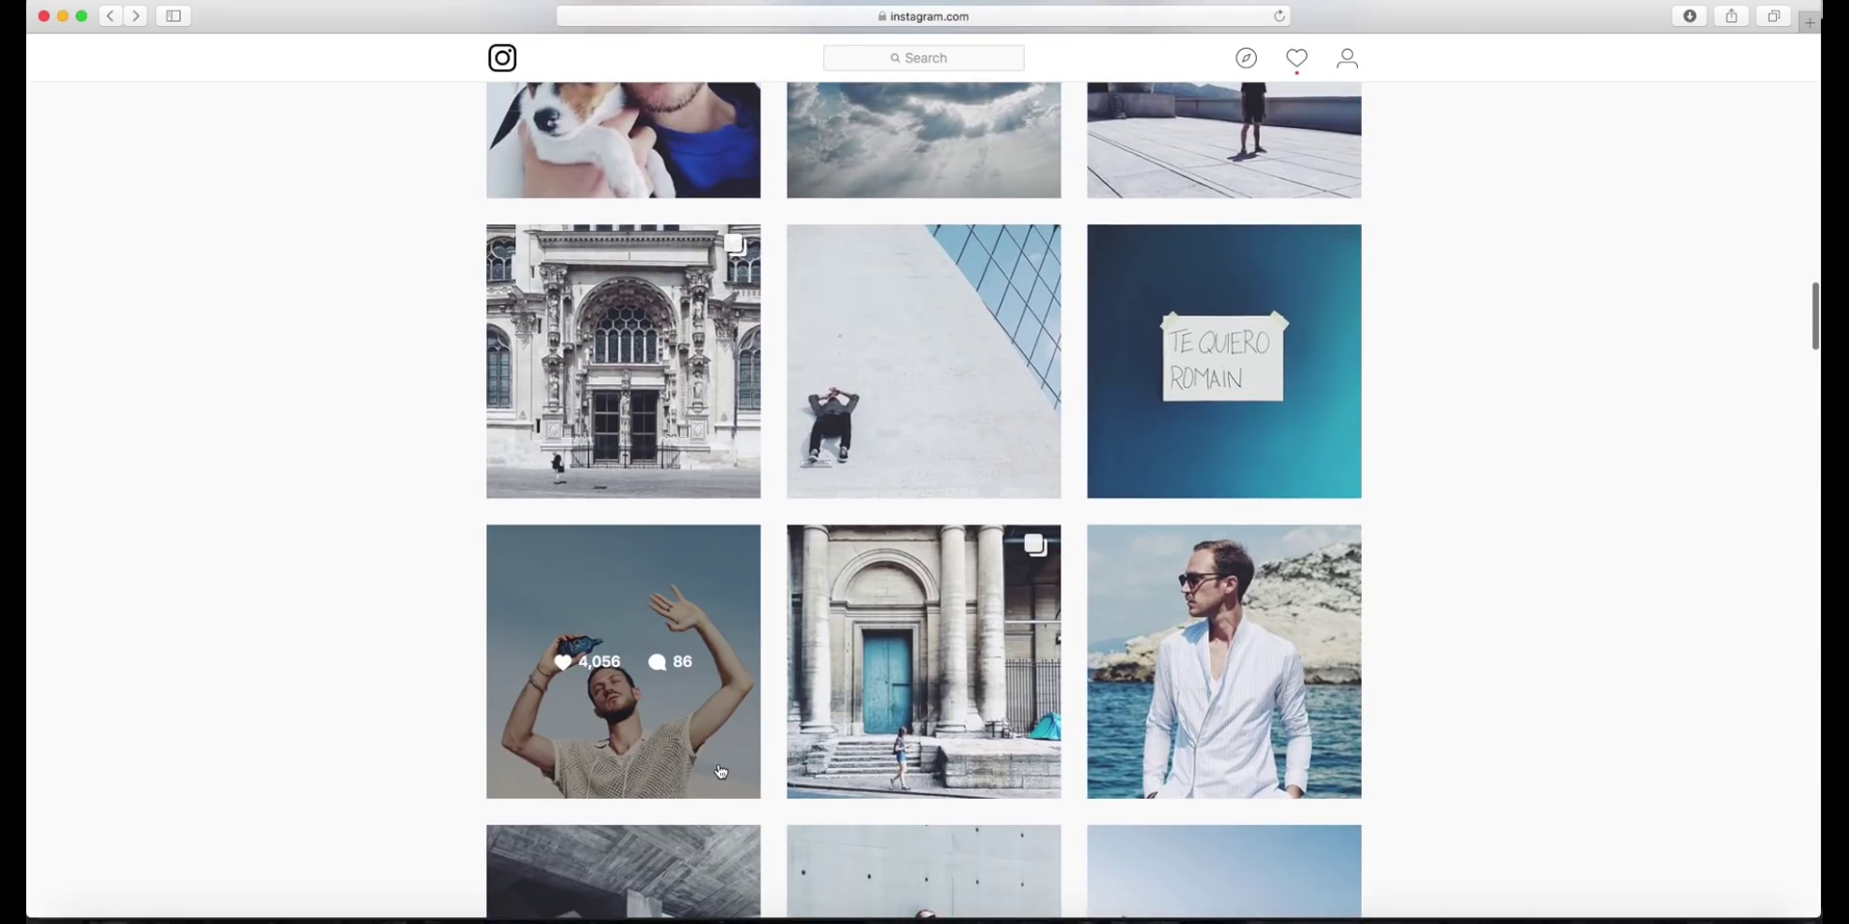
left_click(1149, 347)
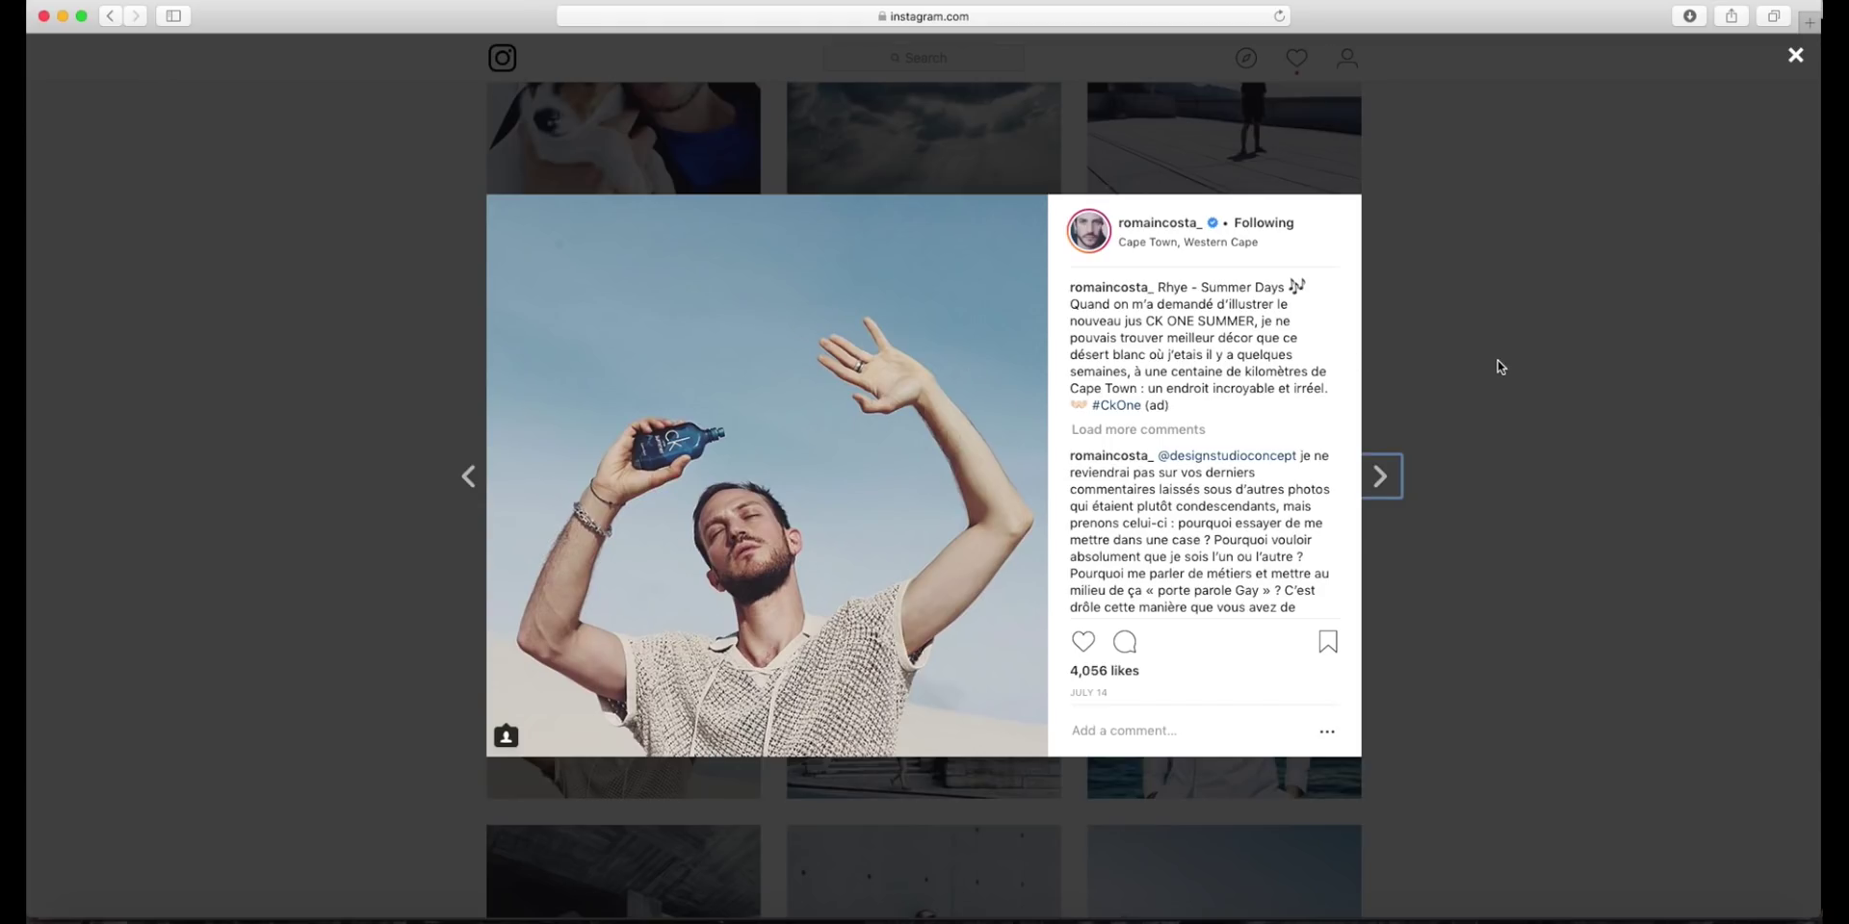
left_click(1567, 214)
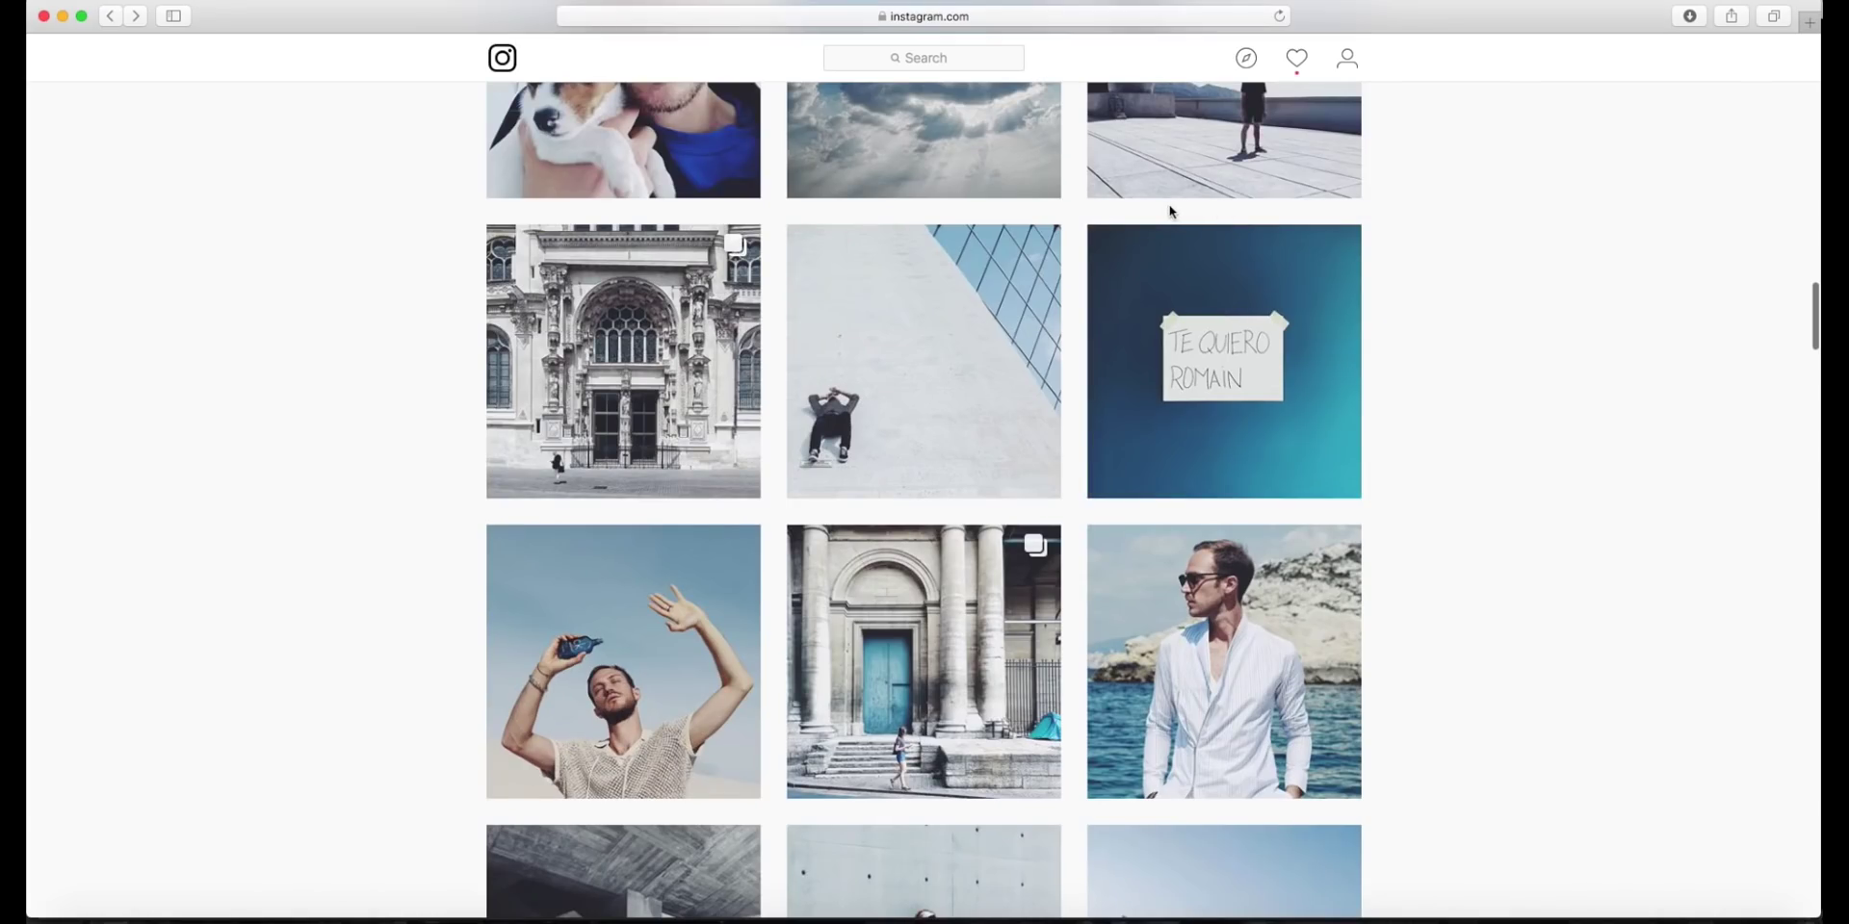
View the Madrid spiral staircase post enlarged and close it
scroll(1136, 234, "up", 3)
scroll(1135, 234, "up", 3)
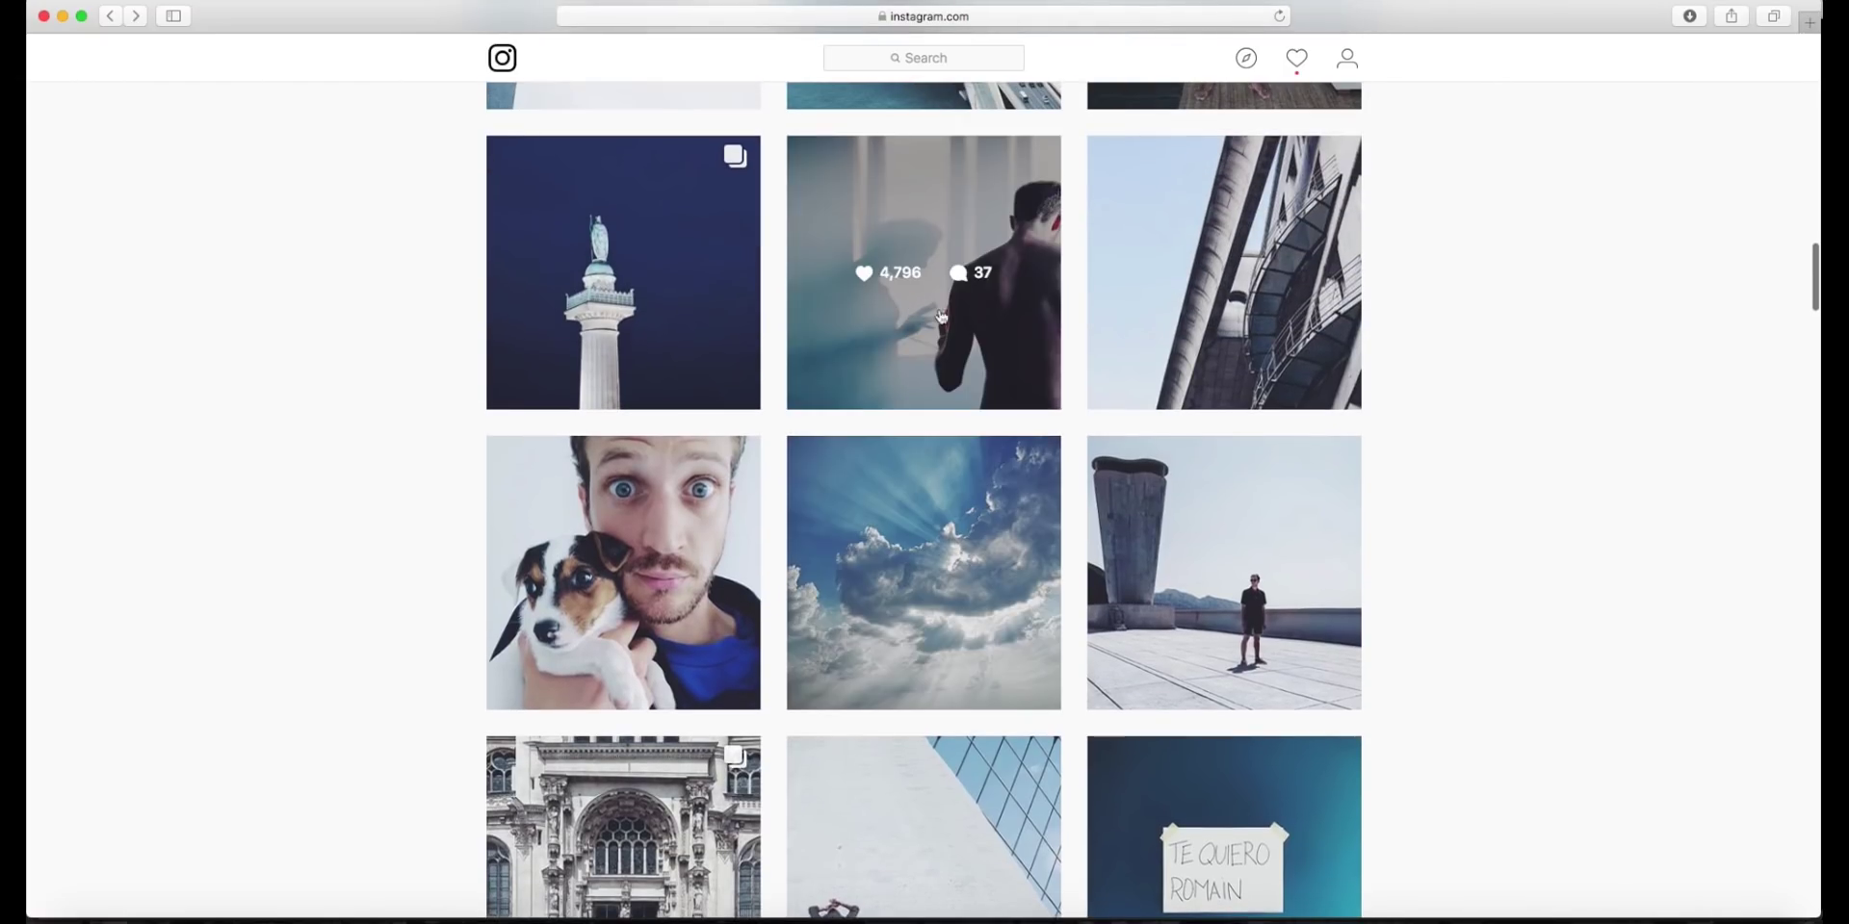
scroll(1298, 407, "up", 2)
left_click(1281, 541)
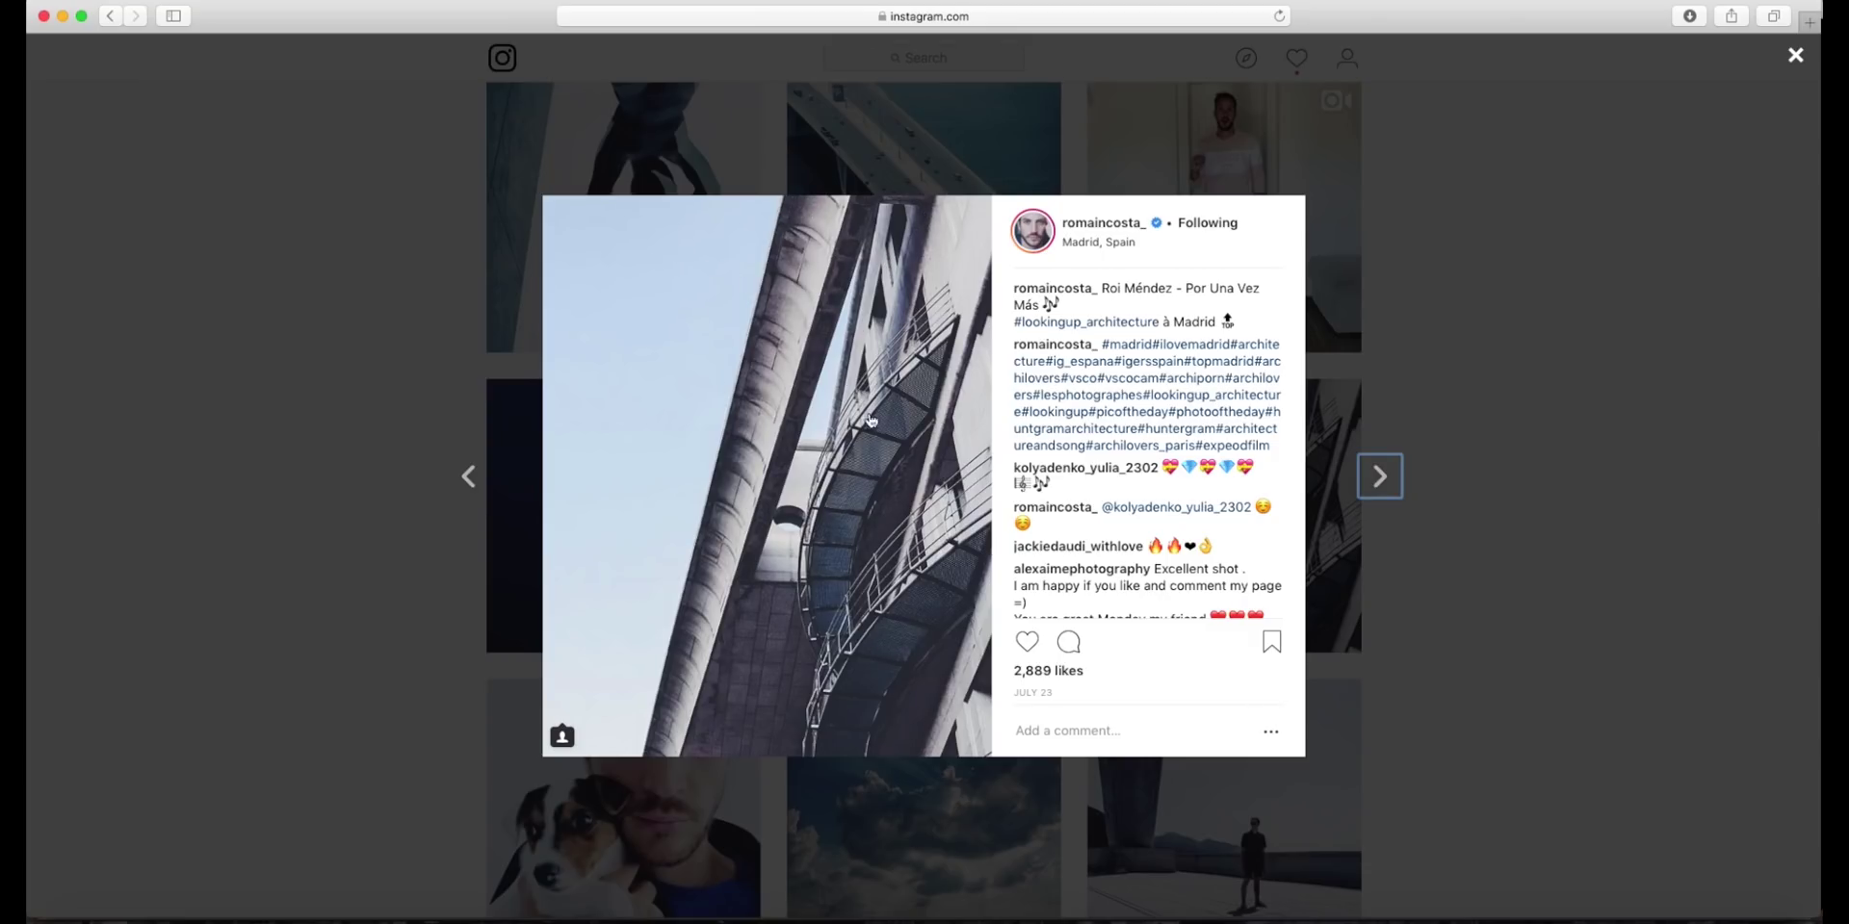
left_click(1500, 337)
Look over the more recent posts in the feed and switch to the ladder shaft photo in Lightroom's Develop module
scroll(1504, 659, "down", 1)
scroll(1502, 659, "up", 5)
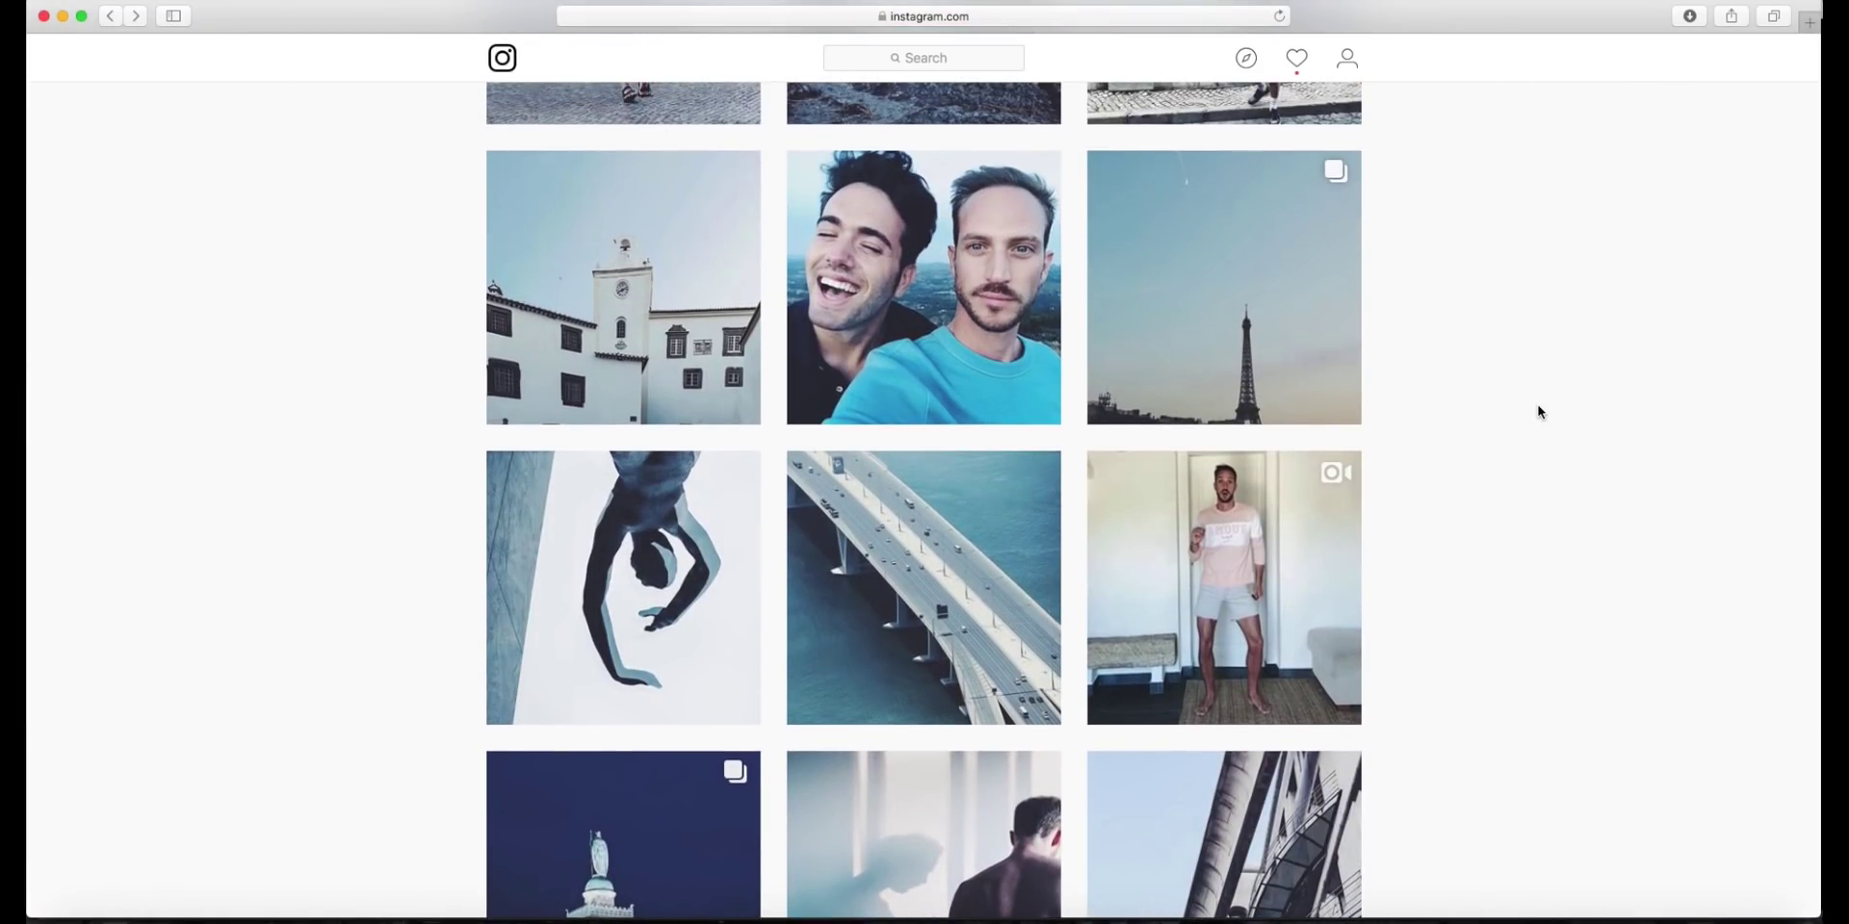
scroll(1538, 411, "up", 2)
scroll(1586, 529, "up", 3)
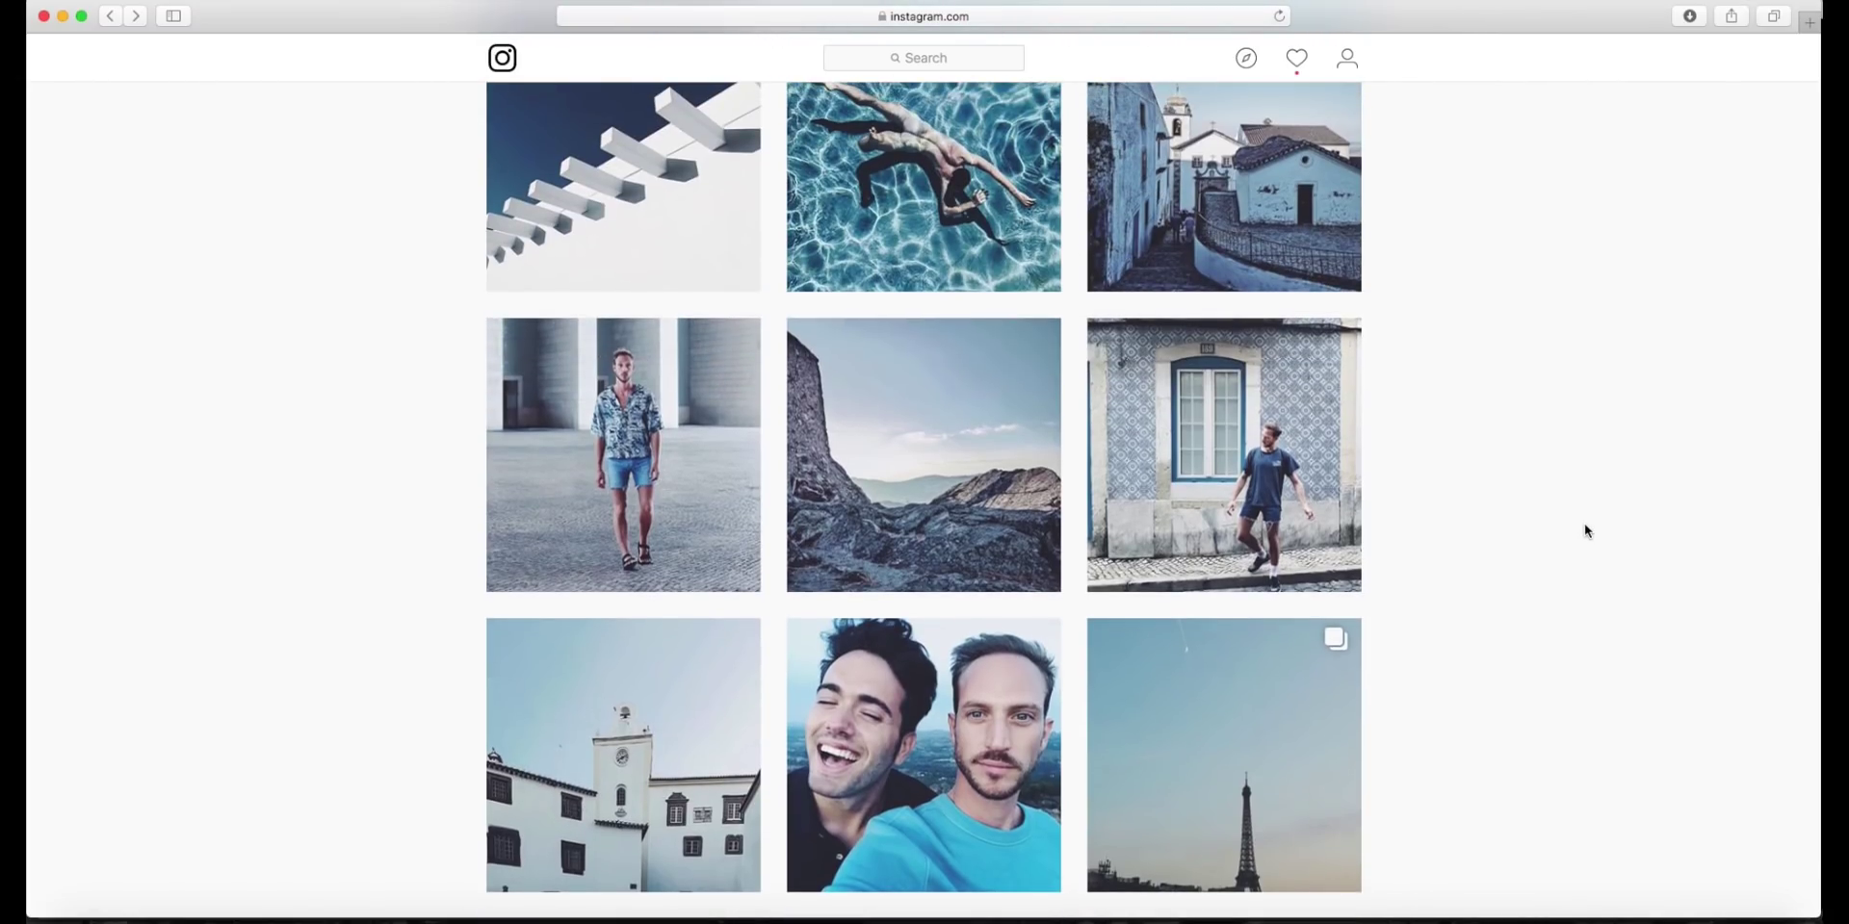
key("super+Tab")
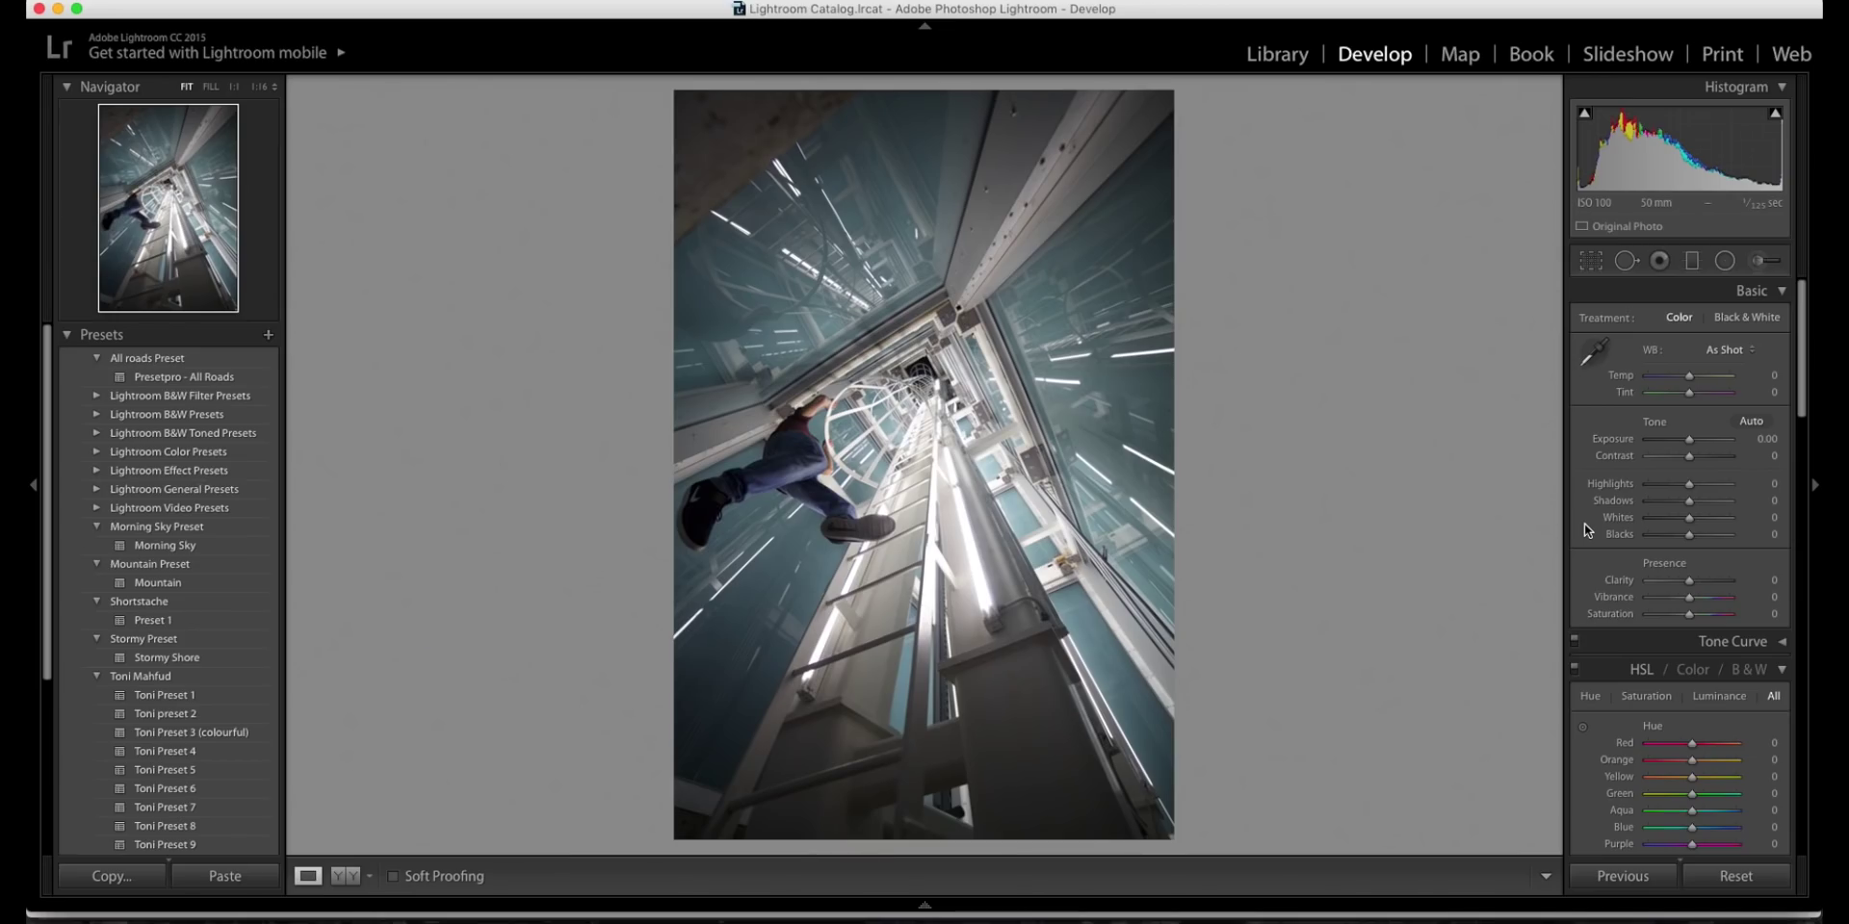
Check the Instagram feed's photos once more as a colour reference and return to the photo in Lightroom
key("super+Tab")
scroll(1455, 642, "down", 10)
scroll(1457, 645, "down", 10)
key("super+Tab")
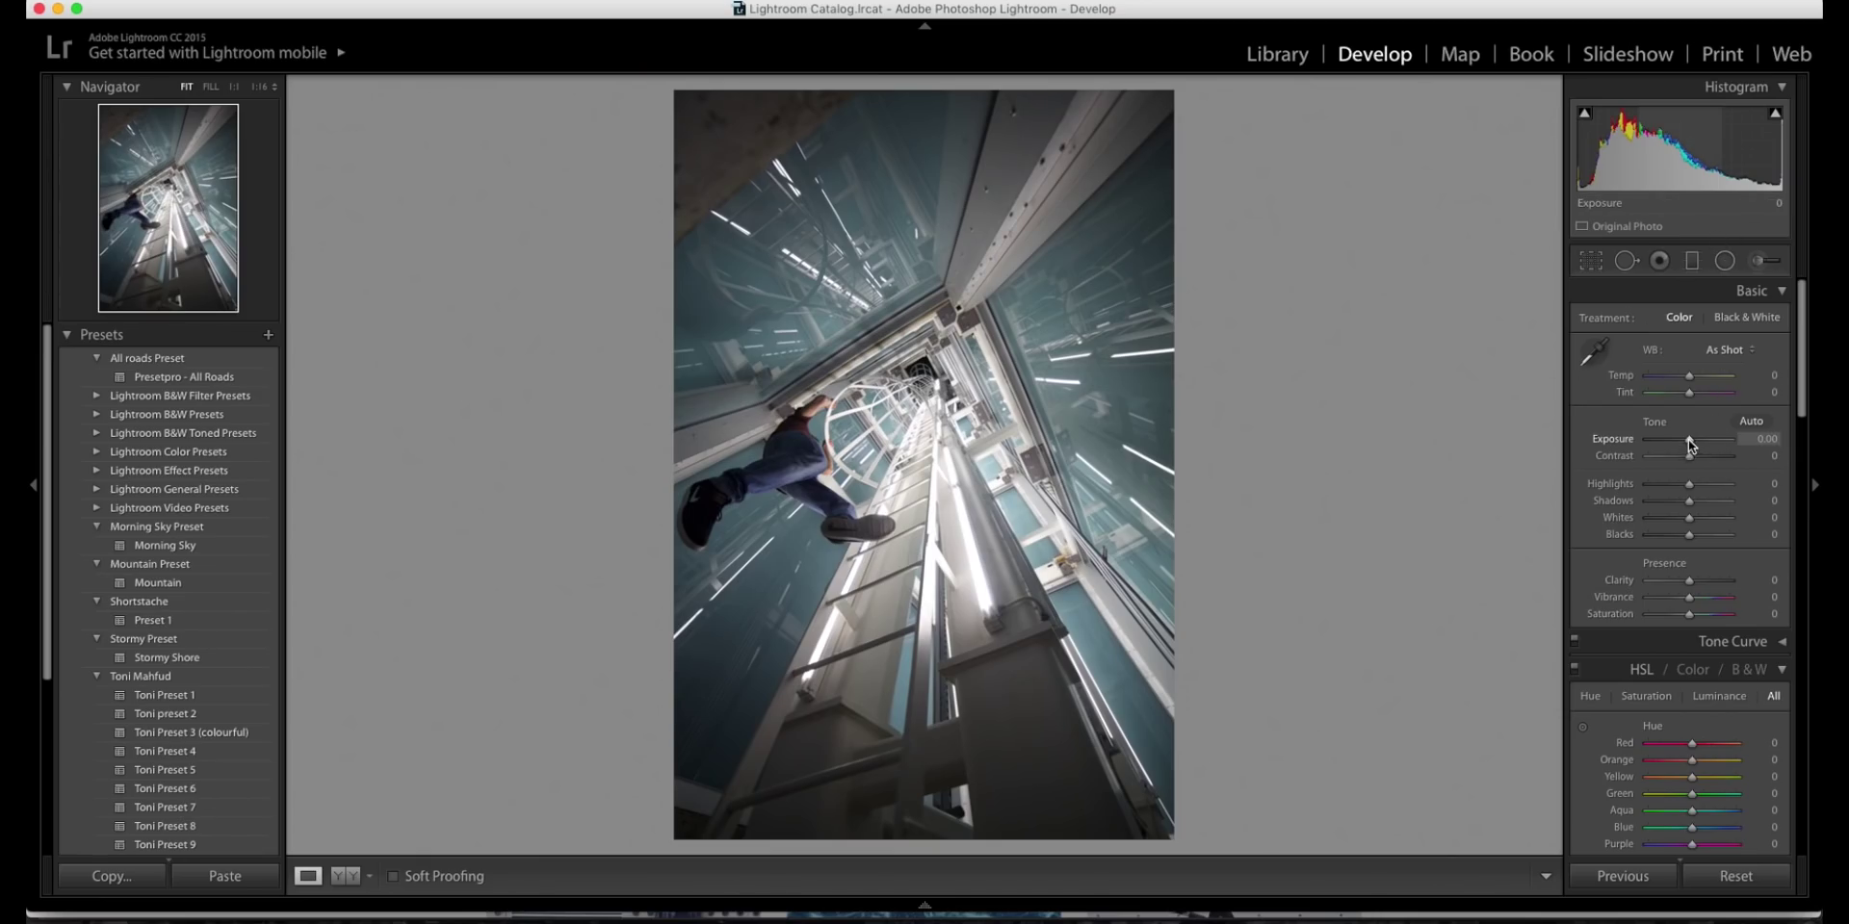
Set the photo's Exposure to +0.55, Temp to −16, Contrast to +15 and Highlights to +6
left_click_drag(1691, 443, 1696, 444)
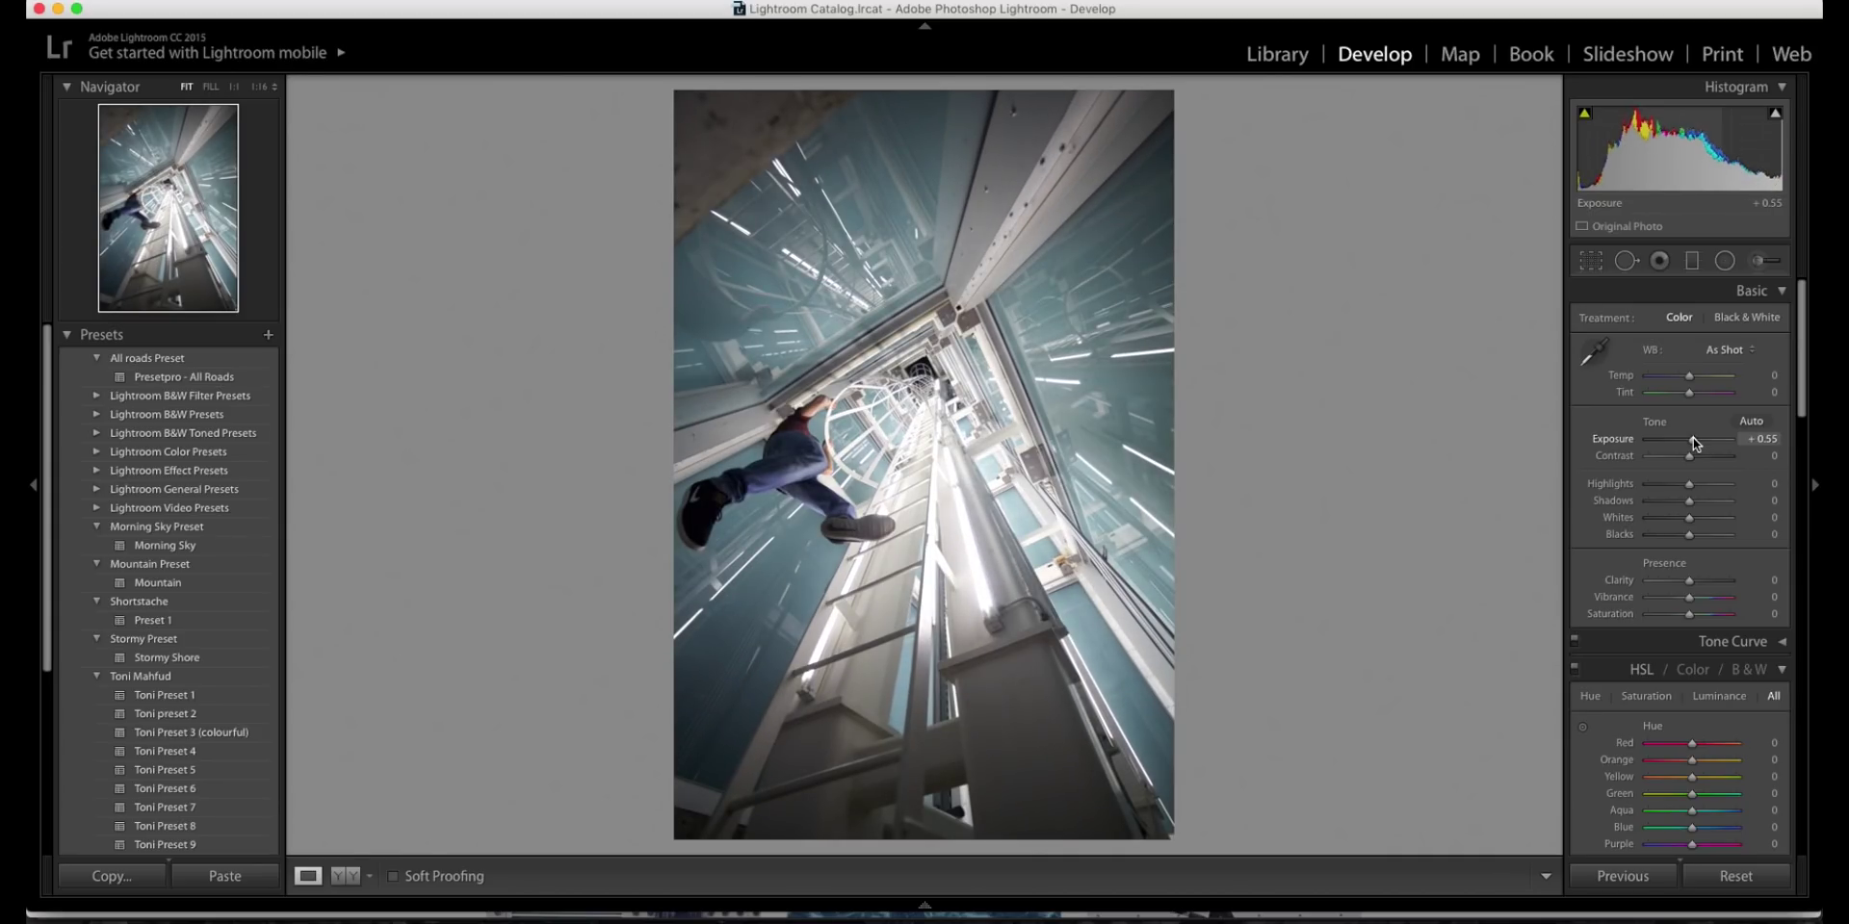
left_click_drag(1690, 377, 1684, 377)
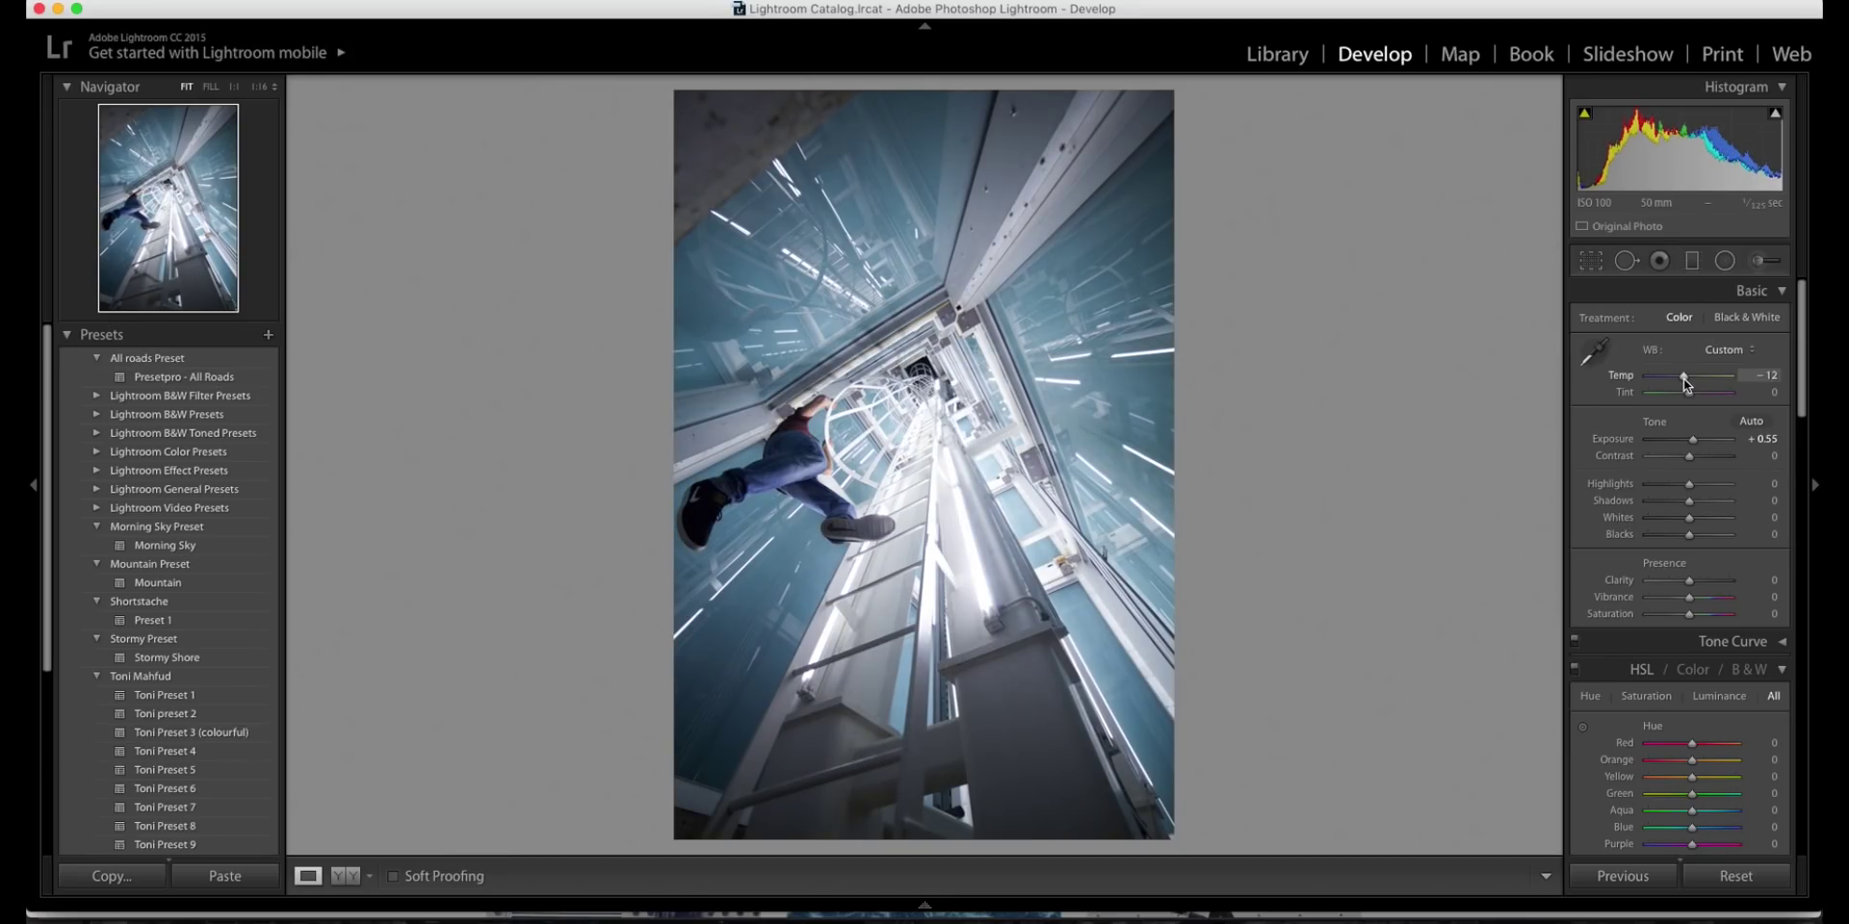
left_click_drag(1684, 378, 1683, 377)
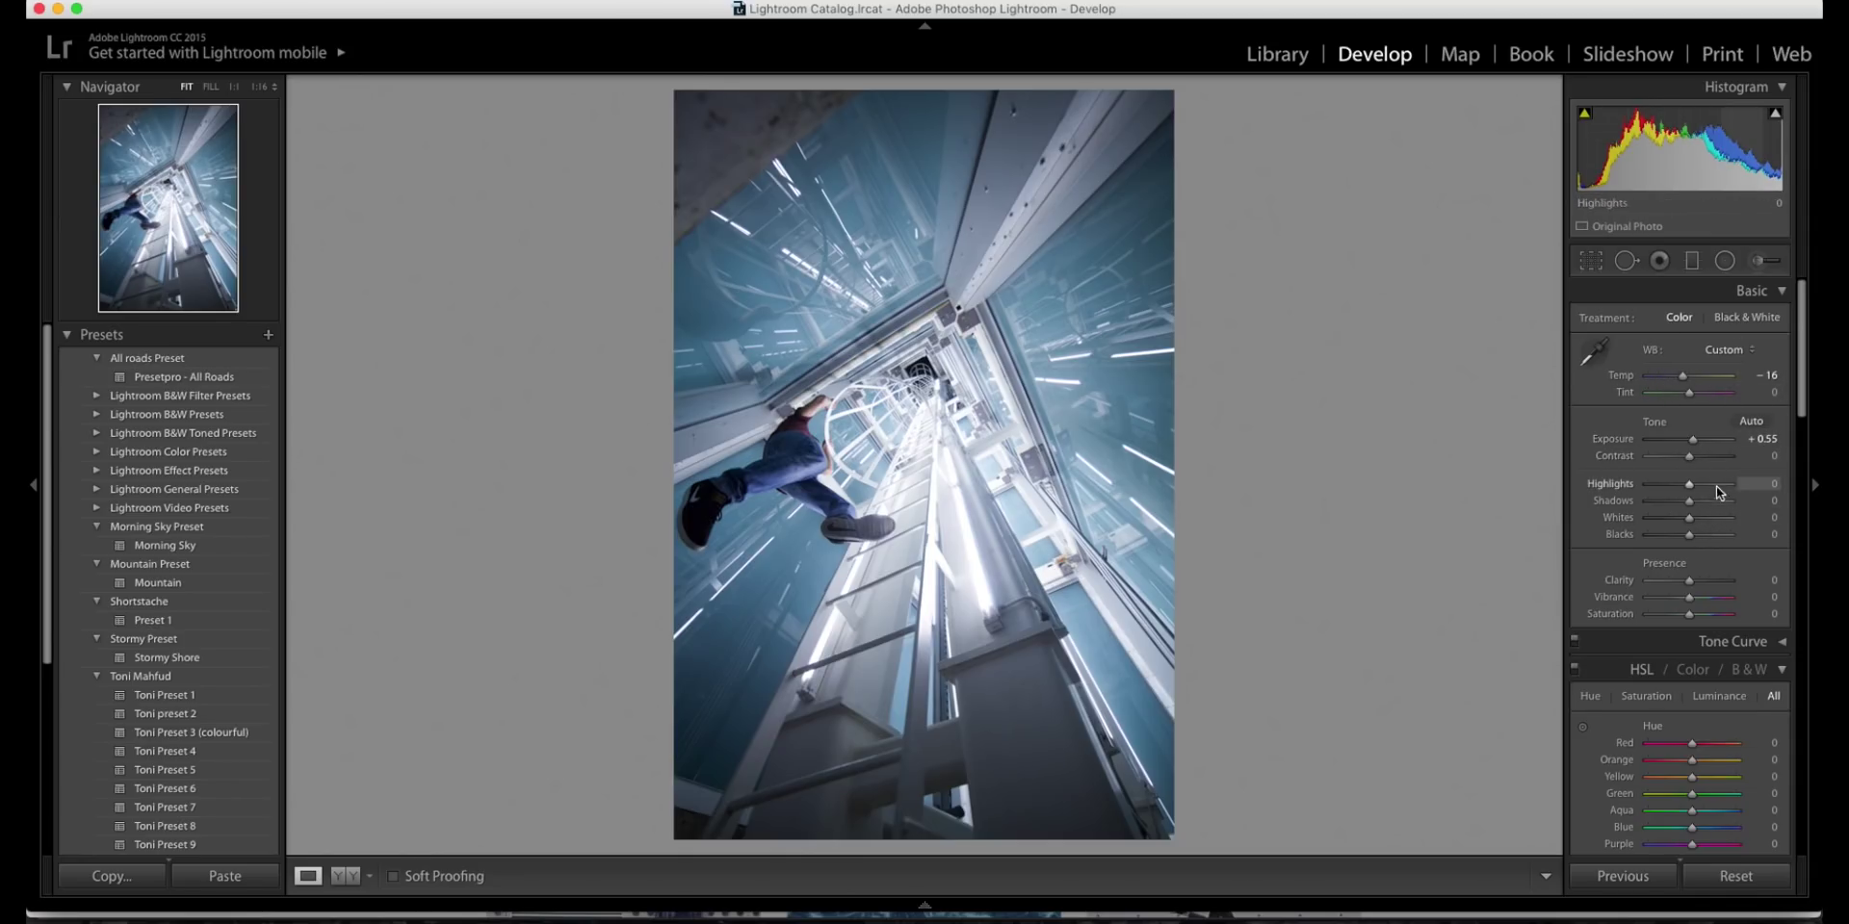
left_click_drag(1687, 457, 1693, 456)
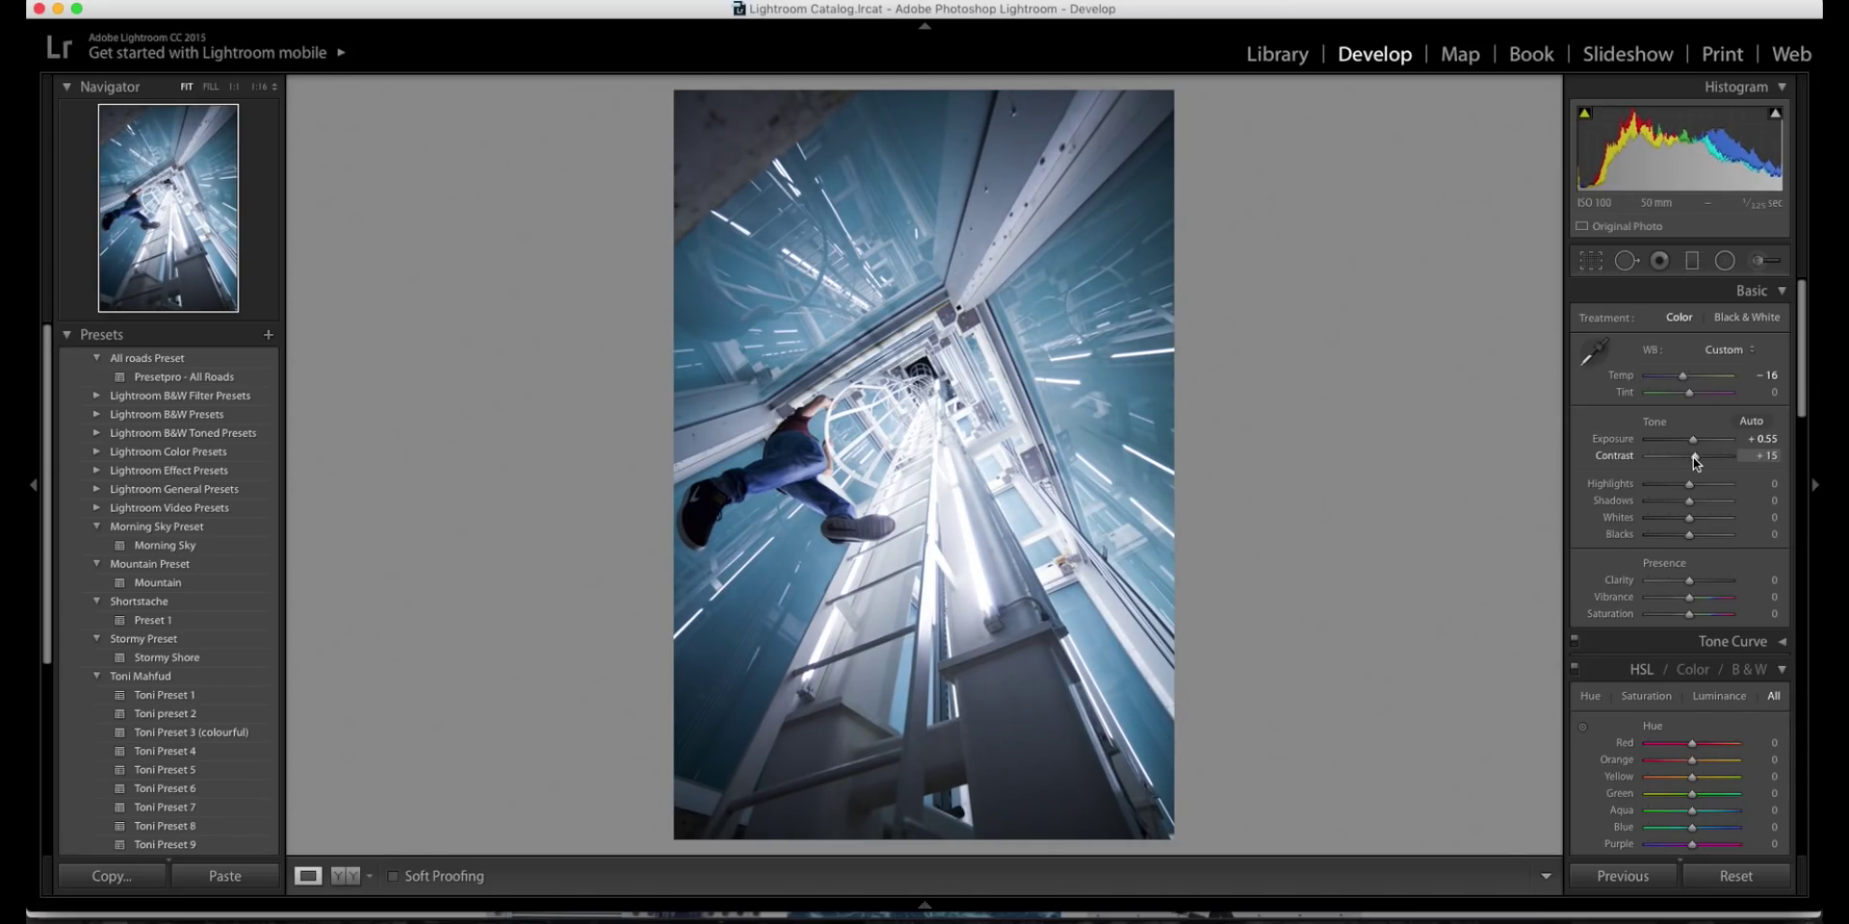
left_click_drag(1695, 488, 1691, 488)
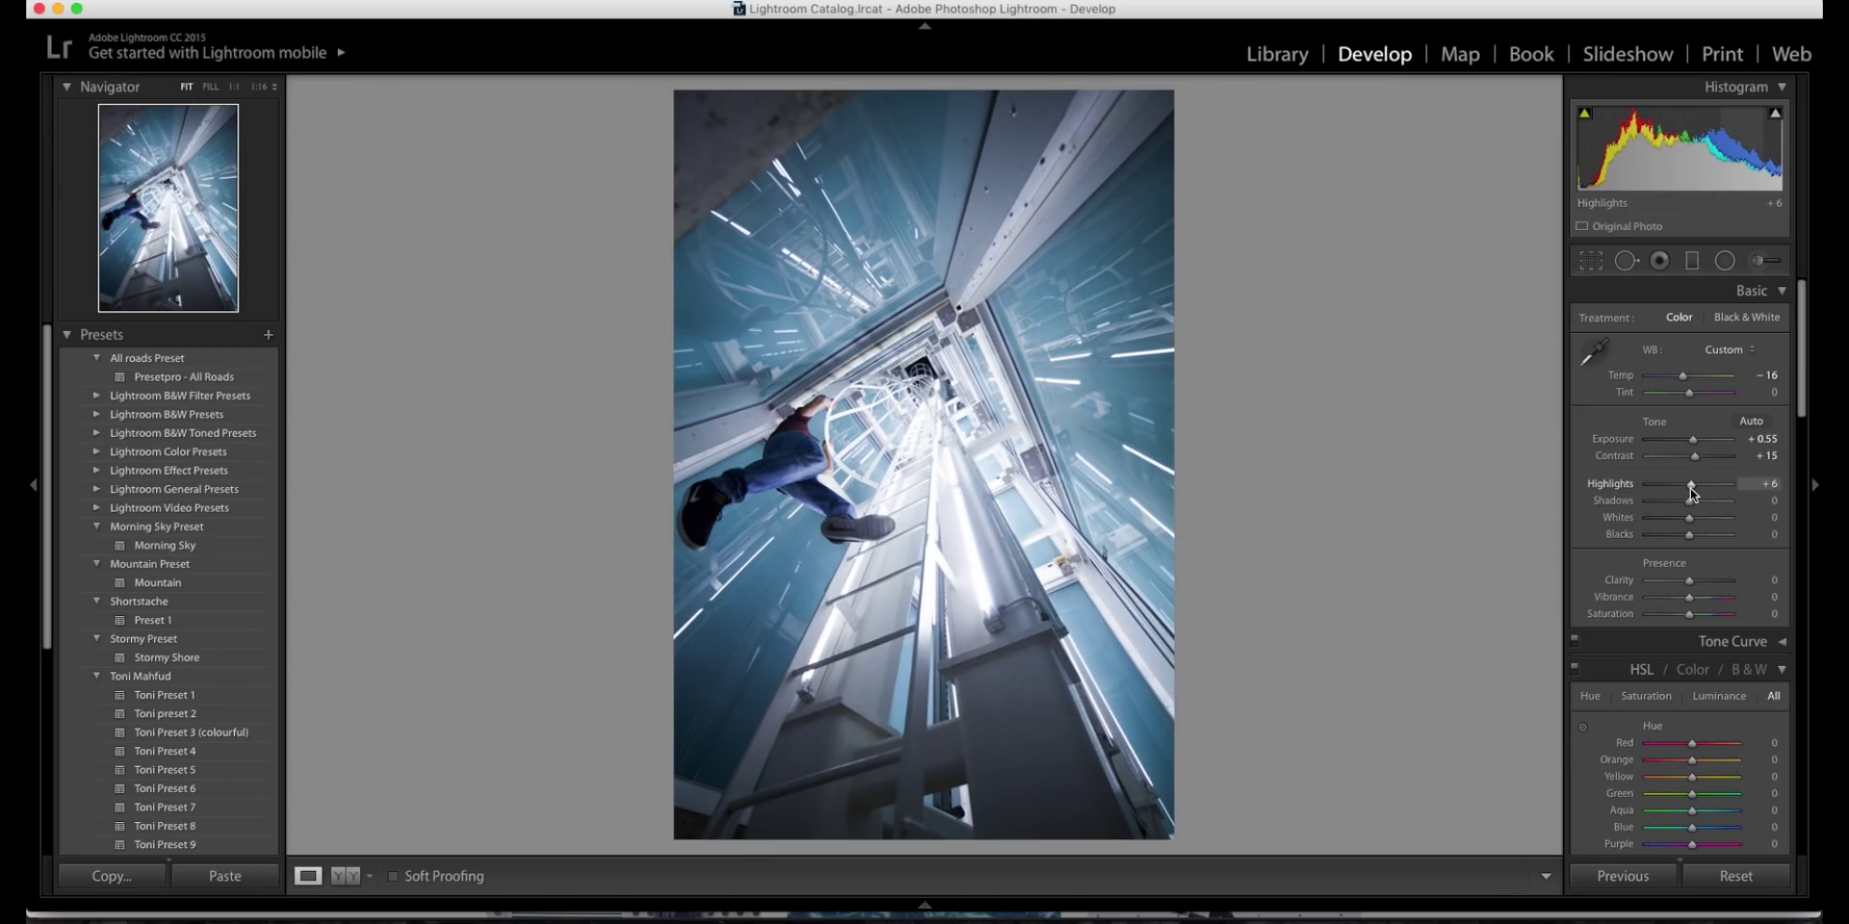
Switch to the Instagram feed, view the post of the man leaping over a concrete bench enlarged, and return to Lightroom
key("super+Tab")
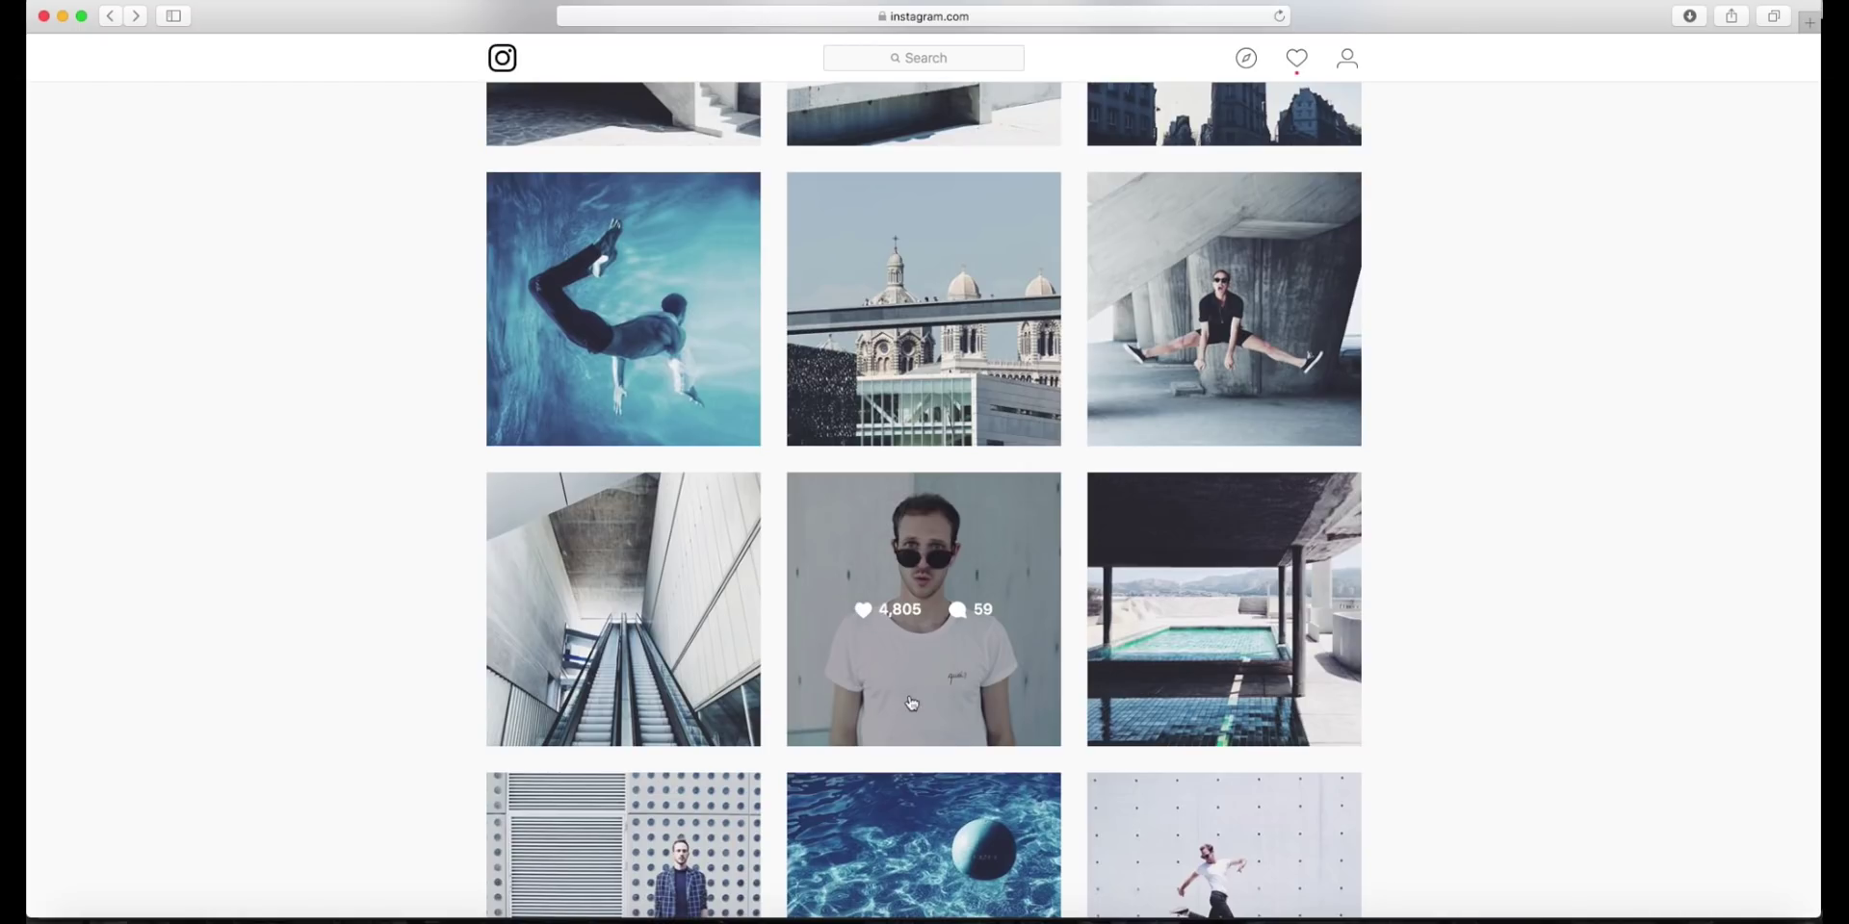
scroll(911, 703, "down", 5)
scroll(1508, 740, "down", 3)
left_click(1148, 507)
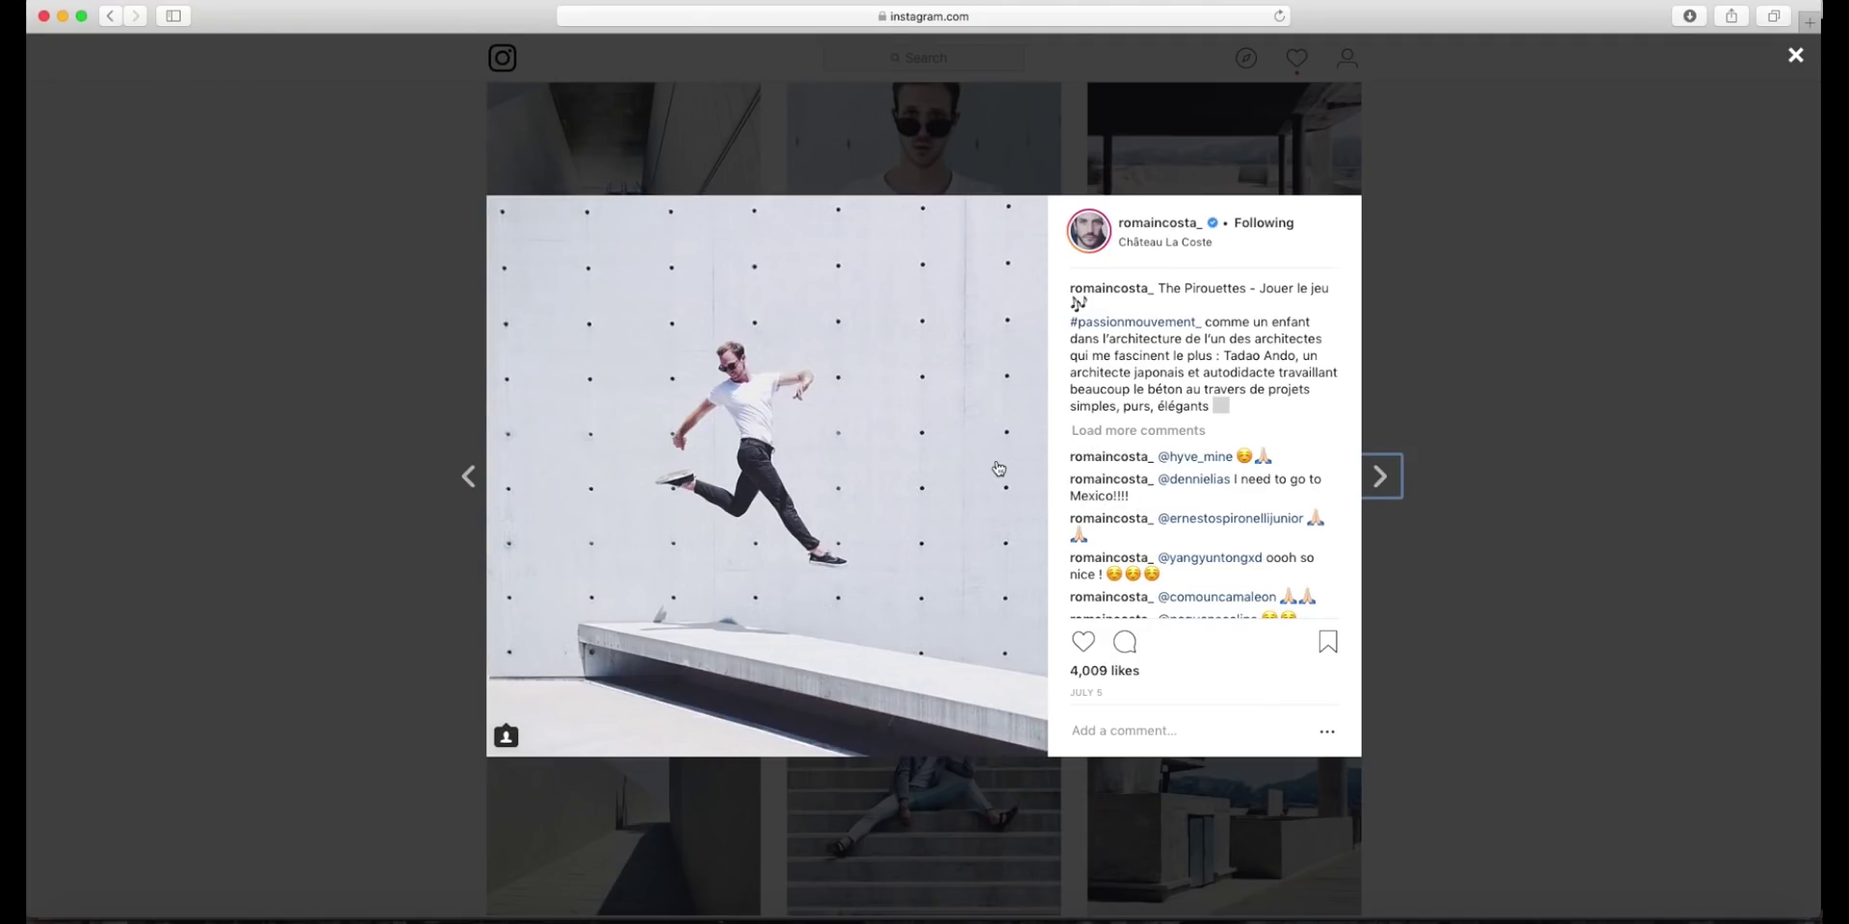
key("super+Tab")
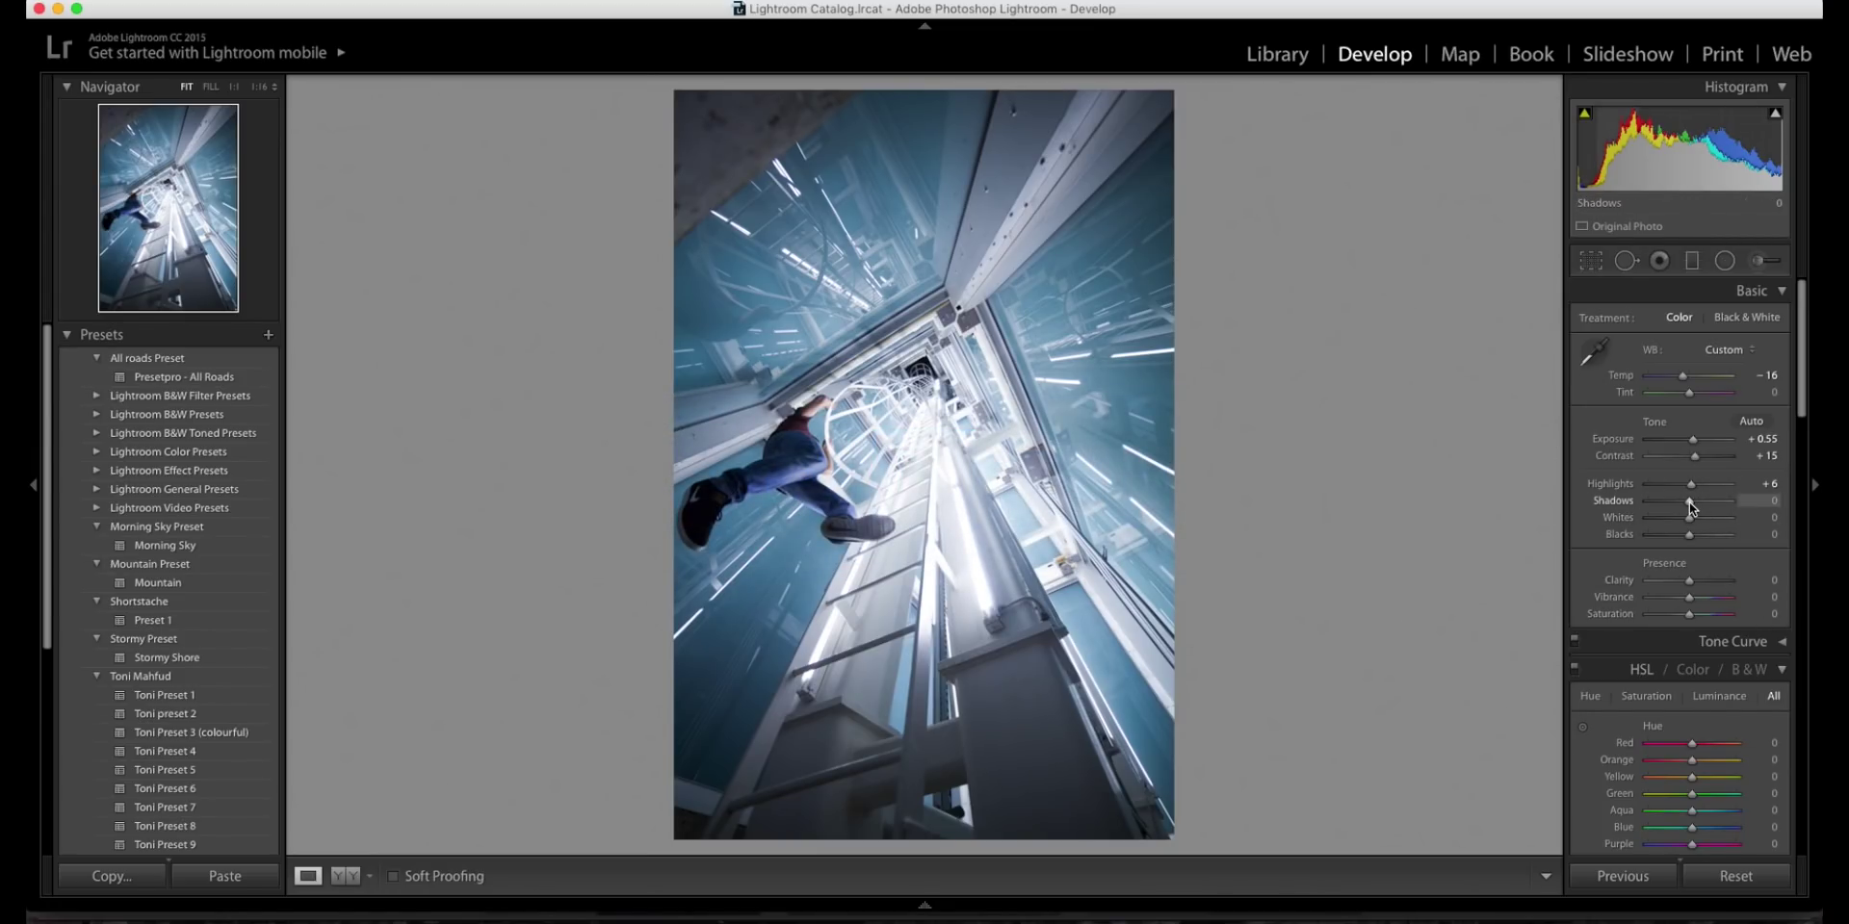
Set Shadows to +73, Contrast to +26, Whites to −18 and Exposure to +0.70
left_click_drag(1689, 501, 1718, 500)
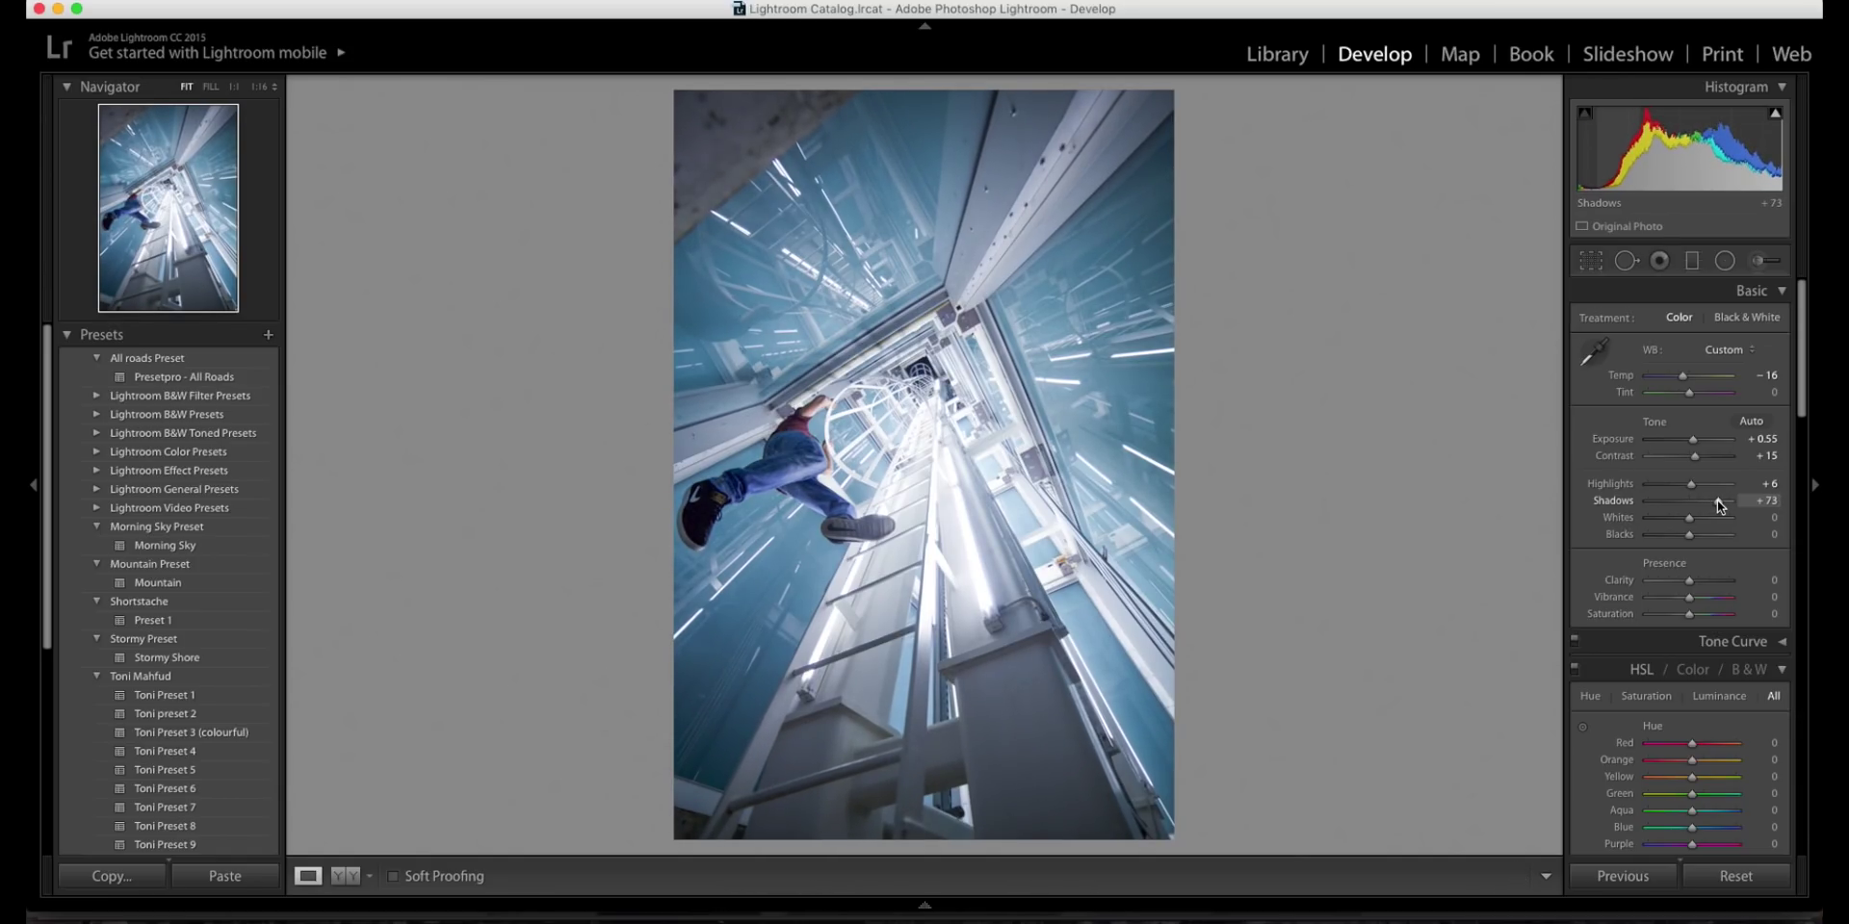
left_click_drag(1696, 459, 1702, 460)
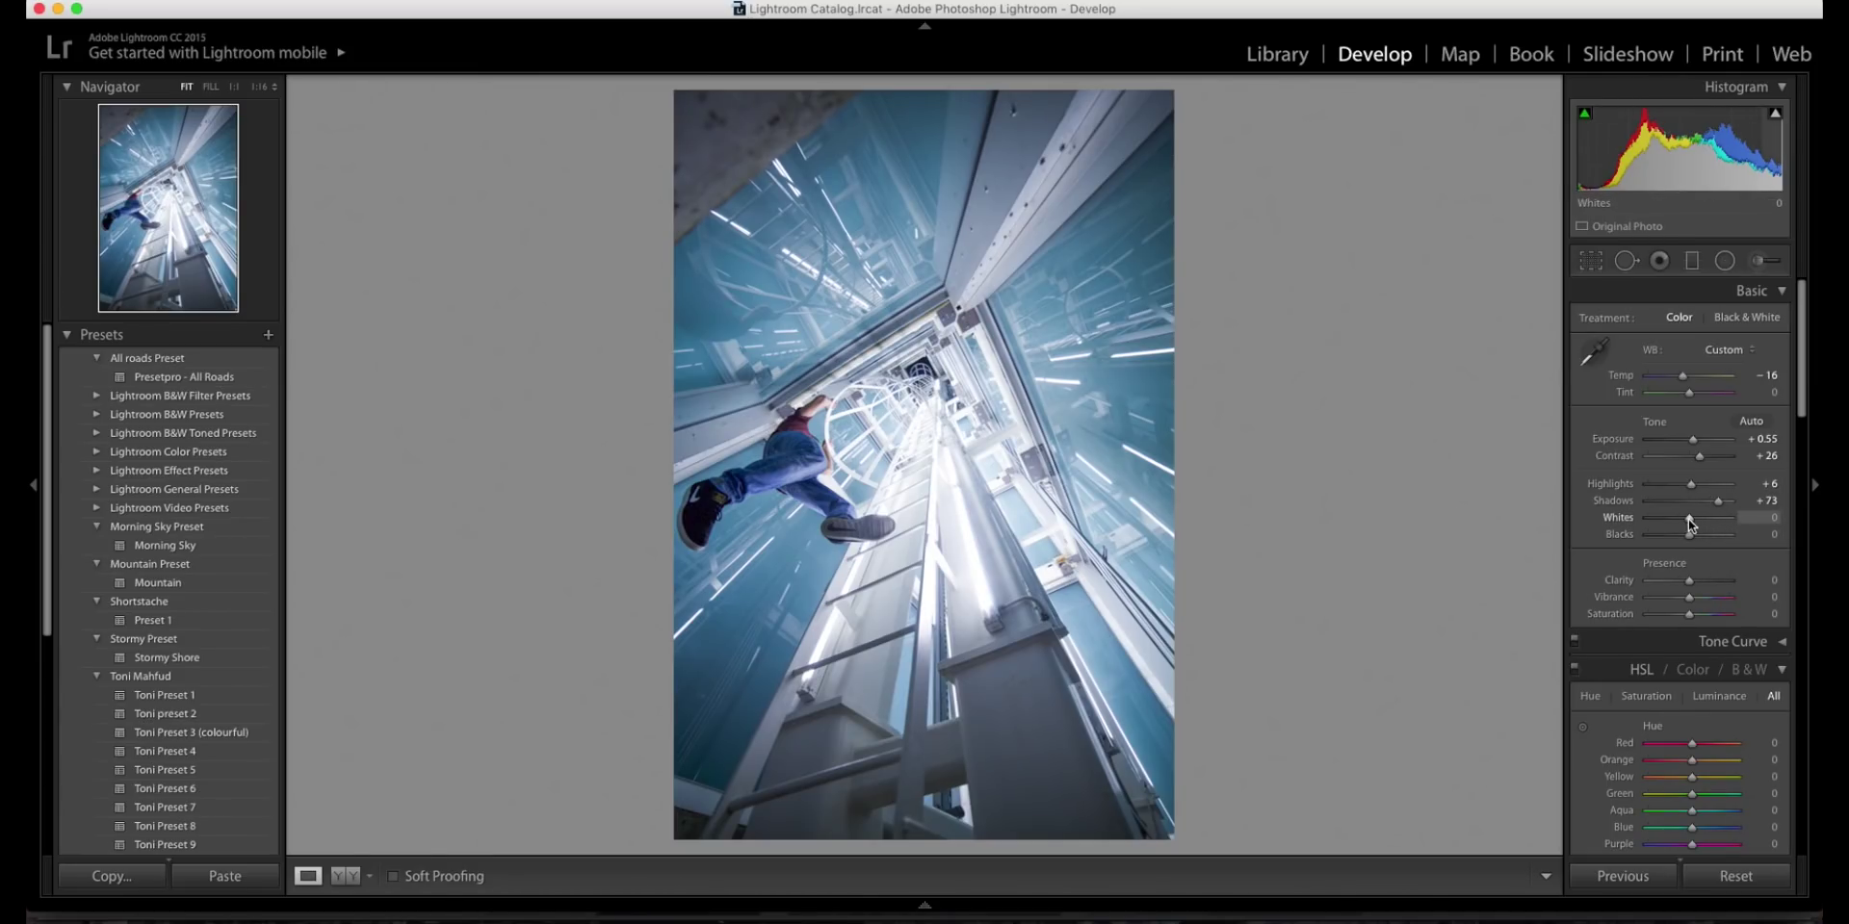
left_click_drag(1690, 520, 1678, 523)
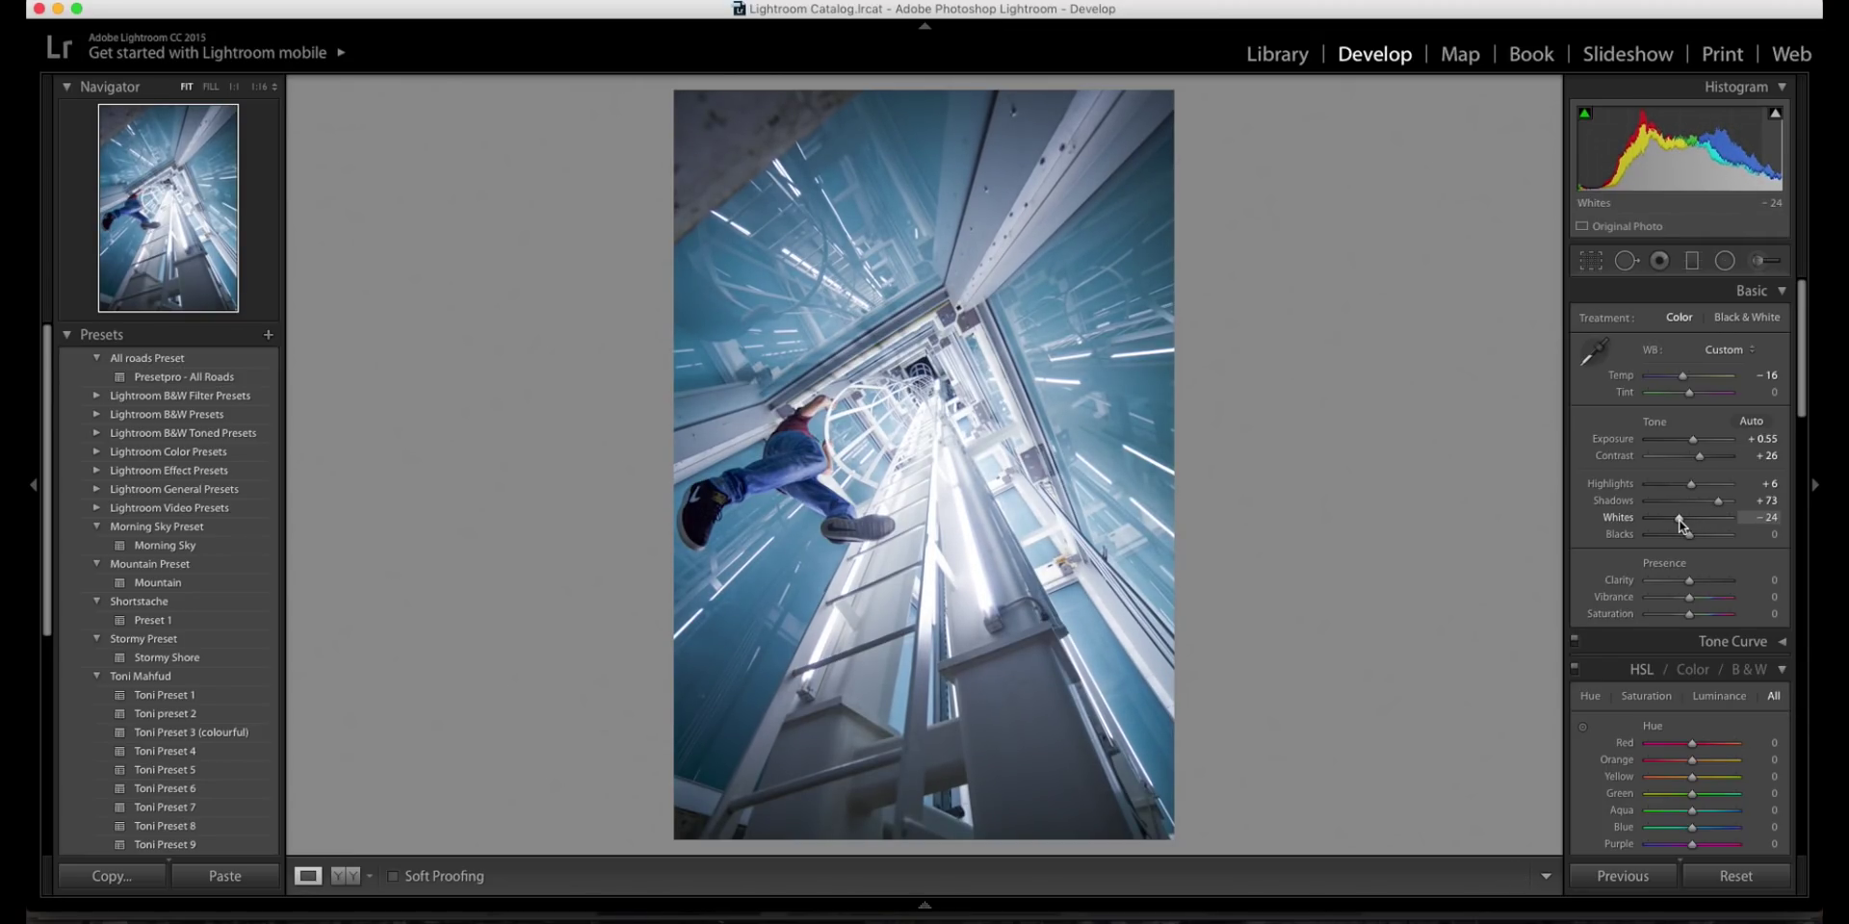
left_click_drag(1680, 525, 1682, 518)
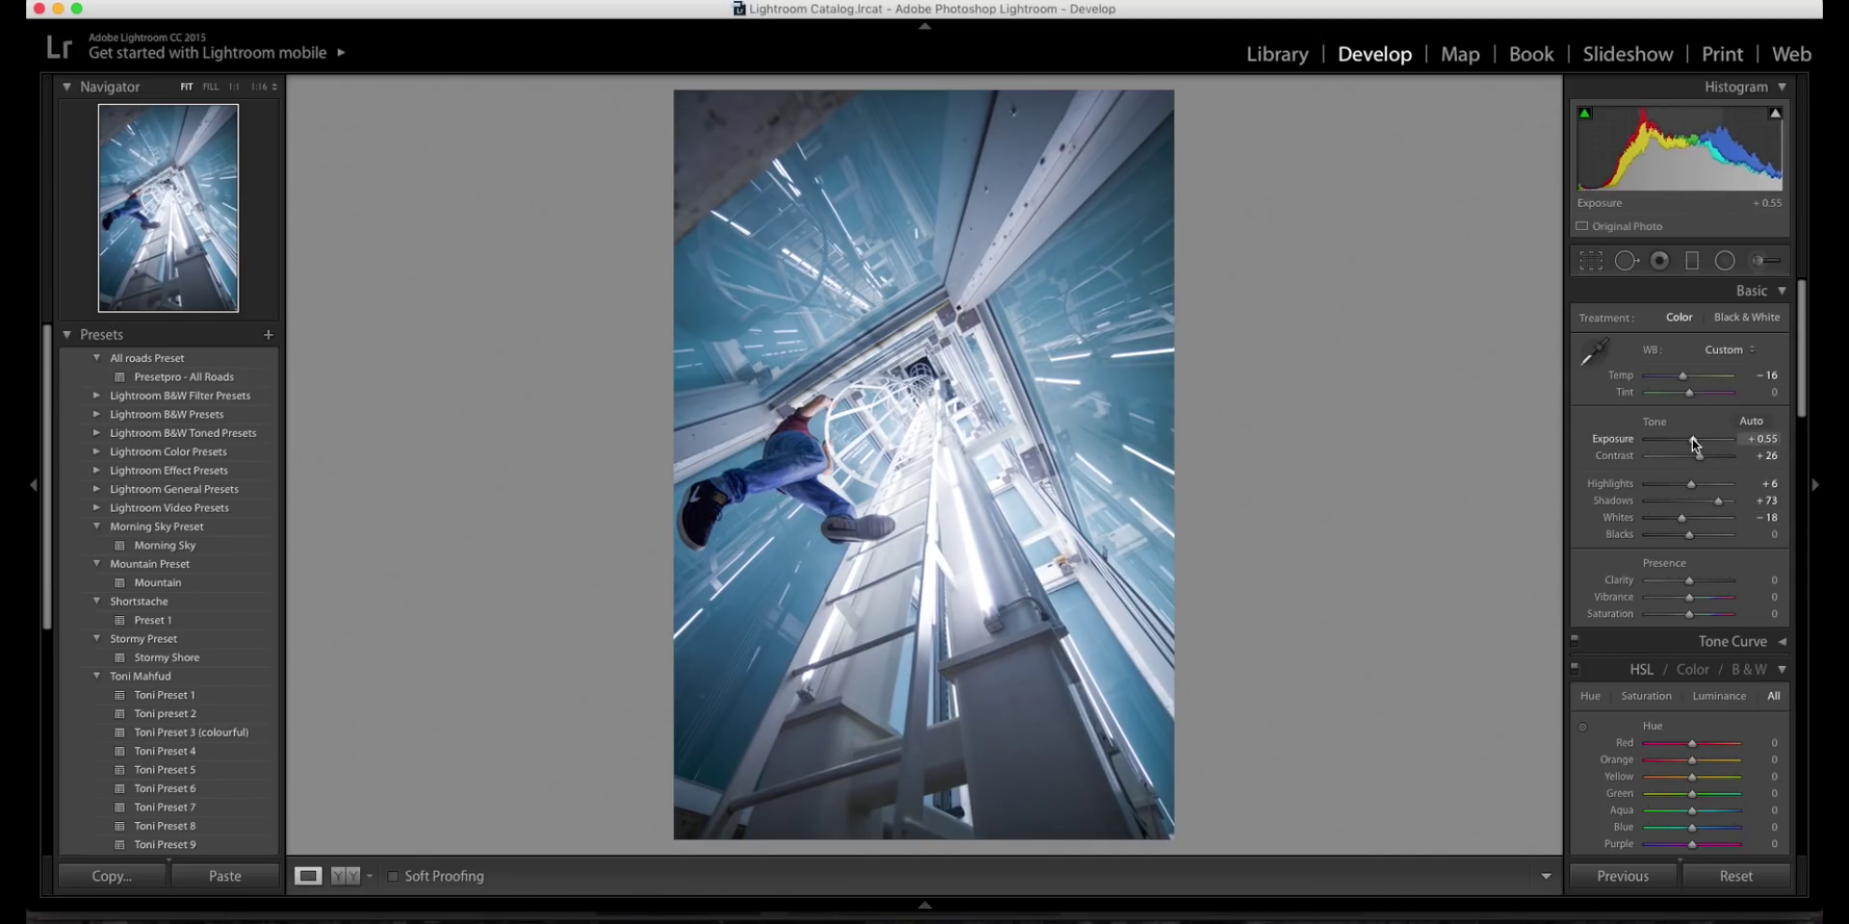
left_click_drag(1692, 439, 1694, 440)
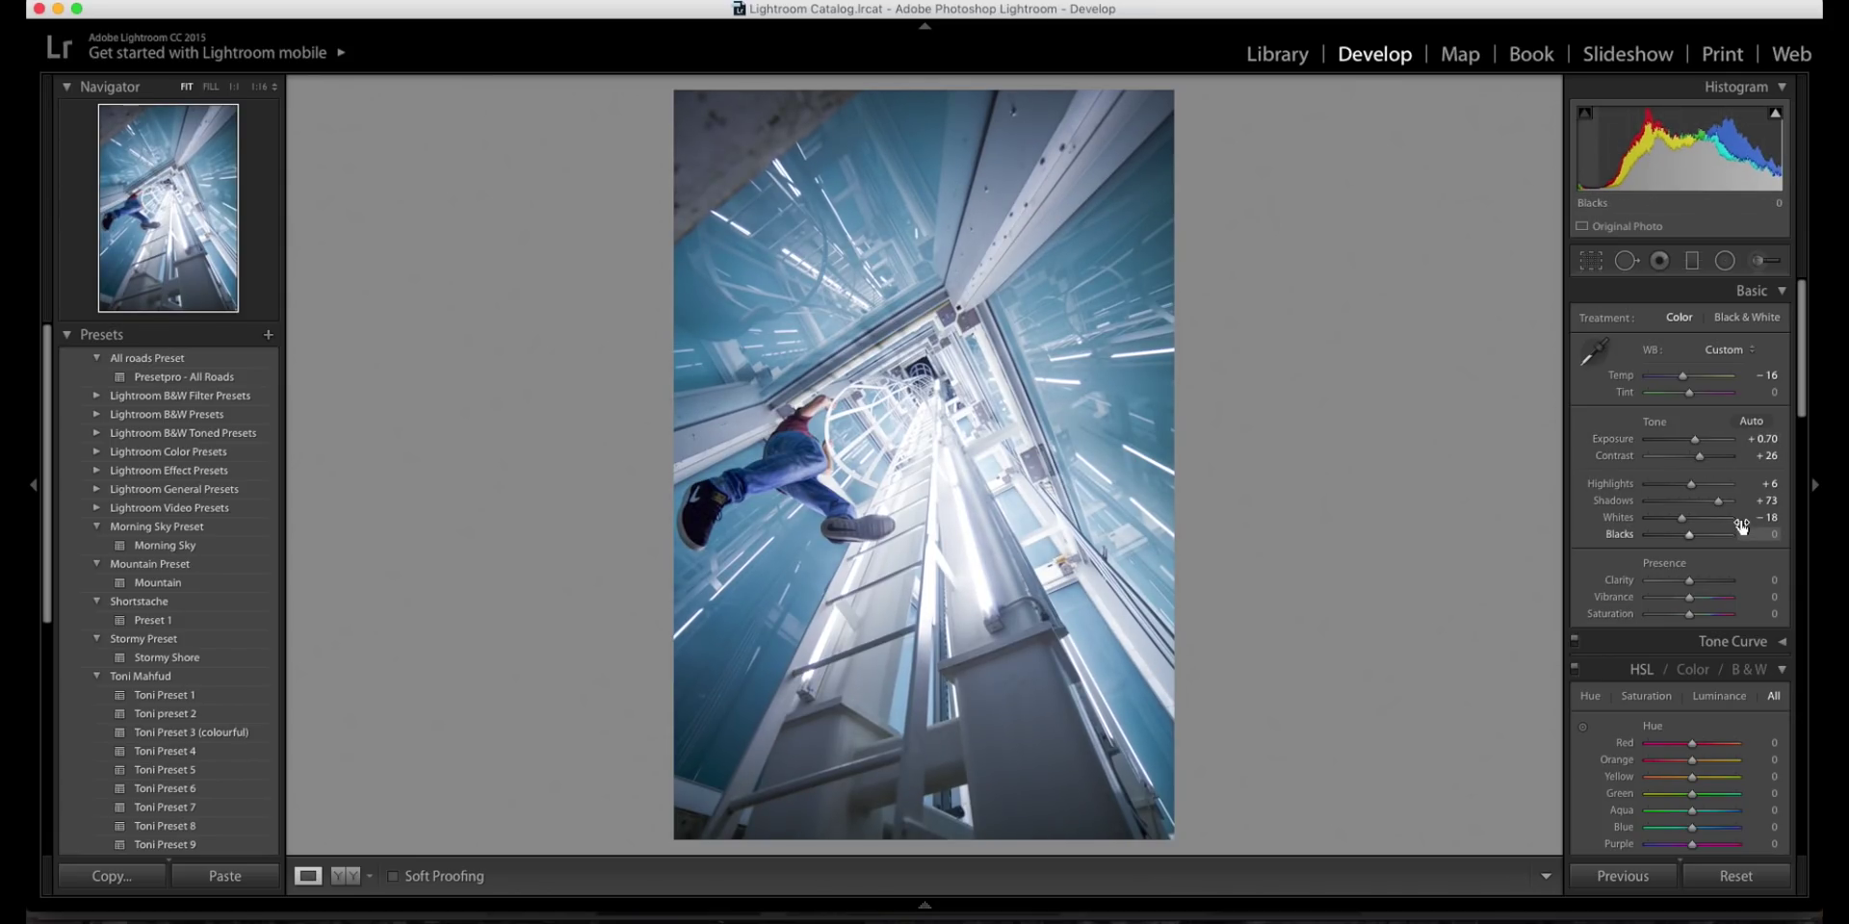
Set Clarity to +22, Blacks to −14, Shadows to +100 and Vibrance to −26
left_click_drag(1689, 535, 1675, 540)
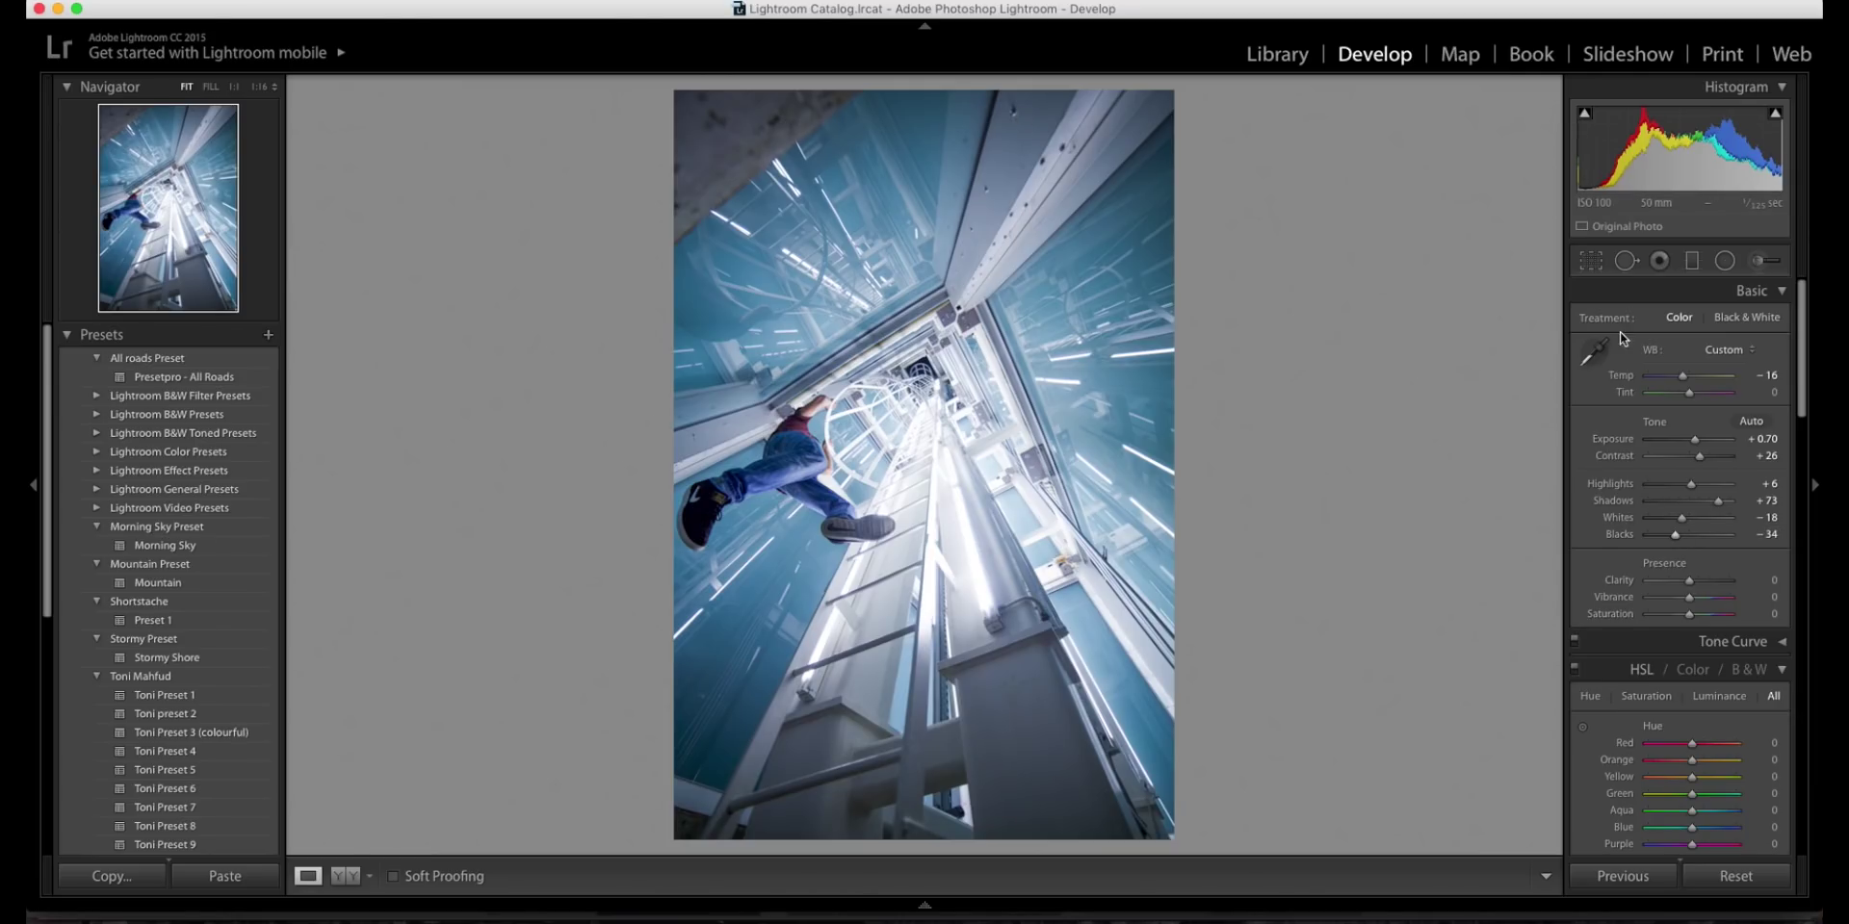
left_click_drag(1691, 580, 1699, 584)
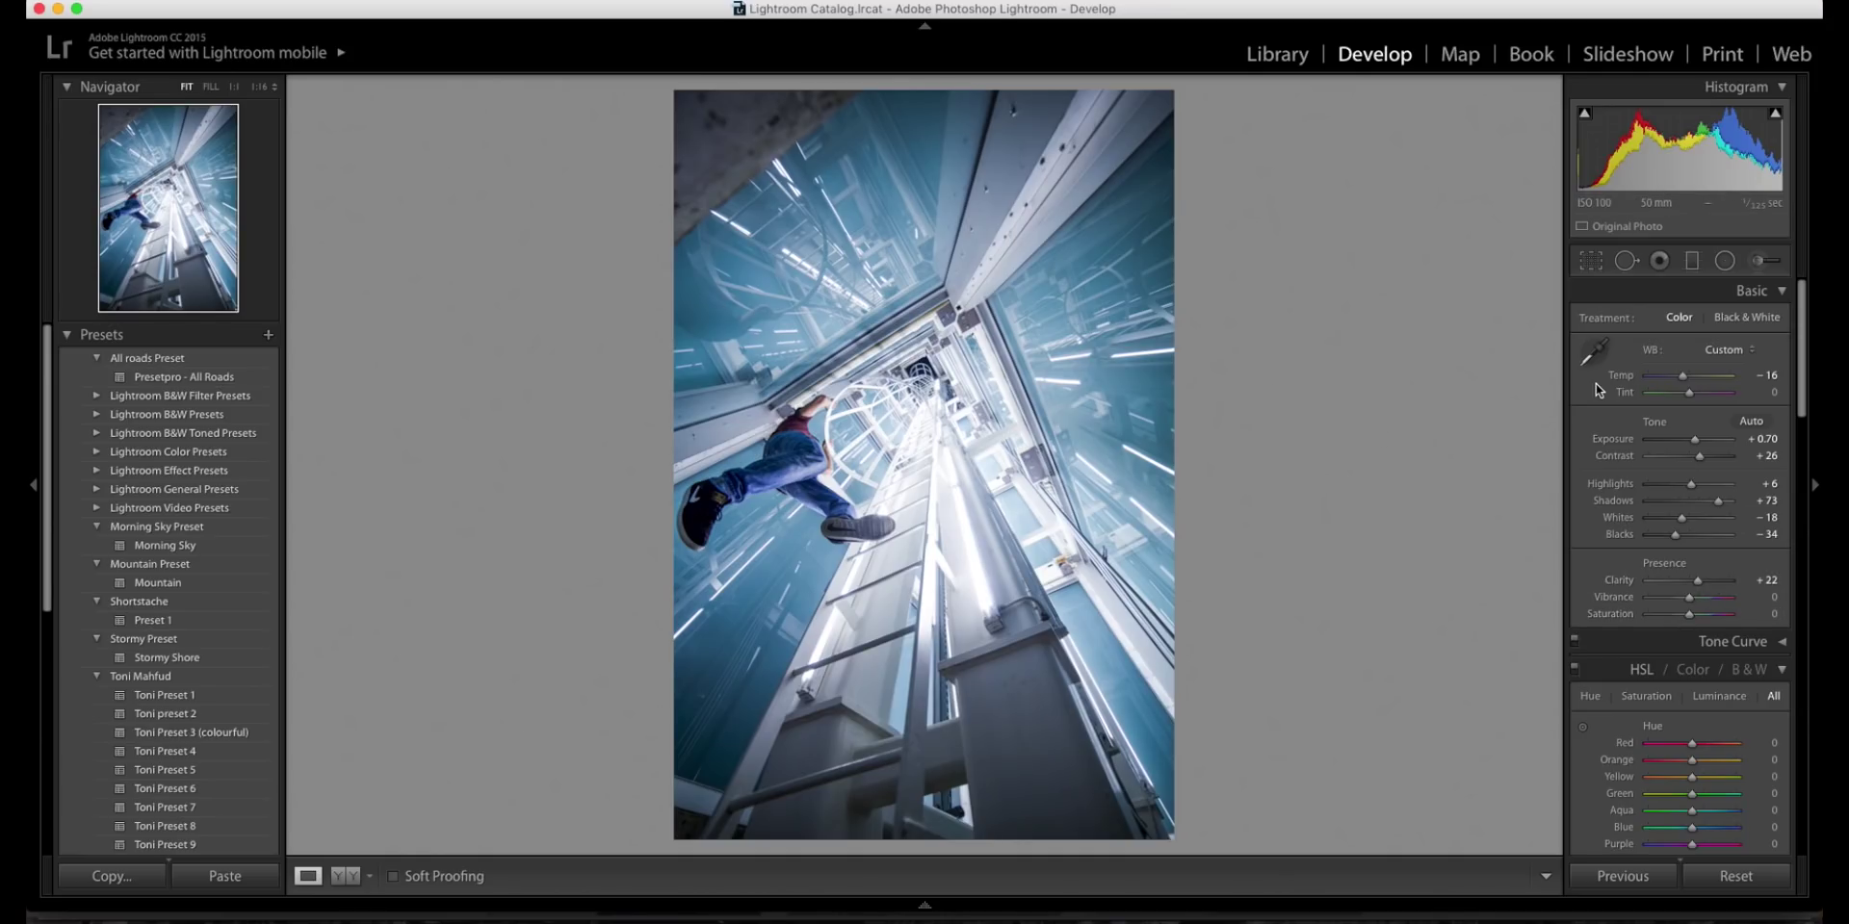
left_click_drag(1678, 537, 1687, 537)
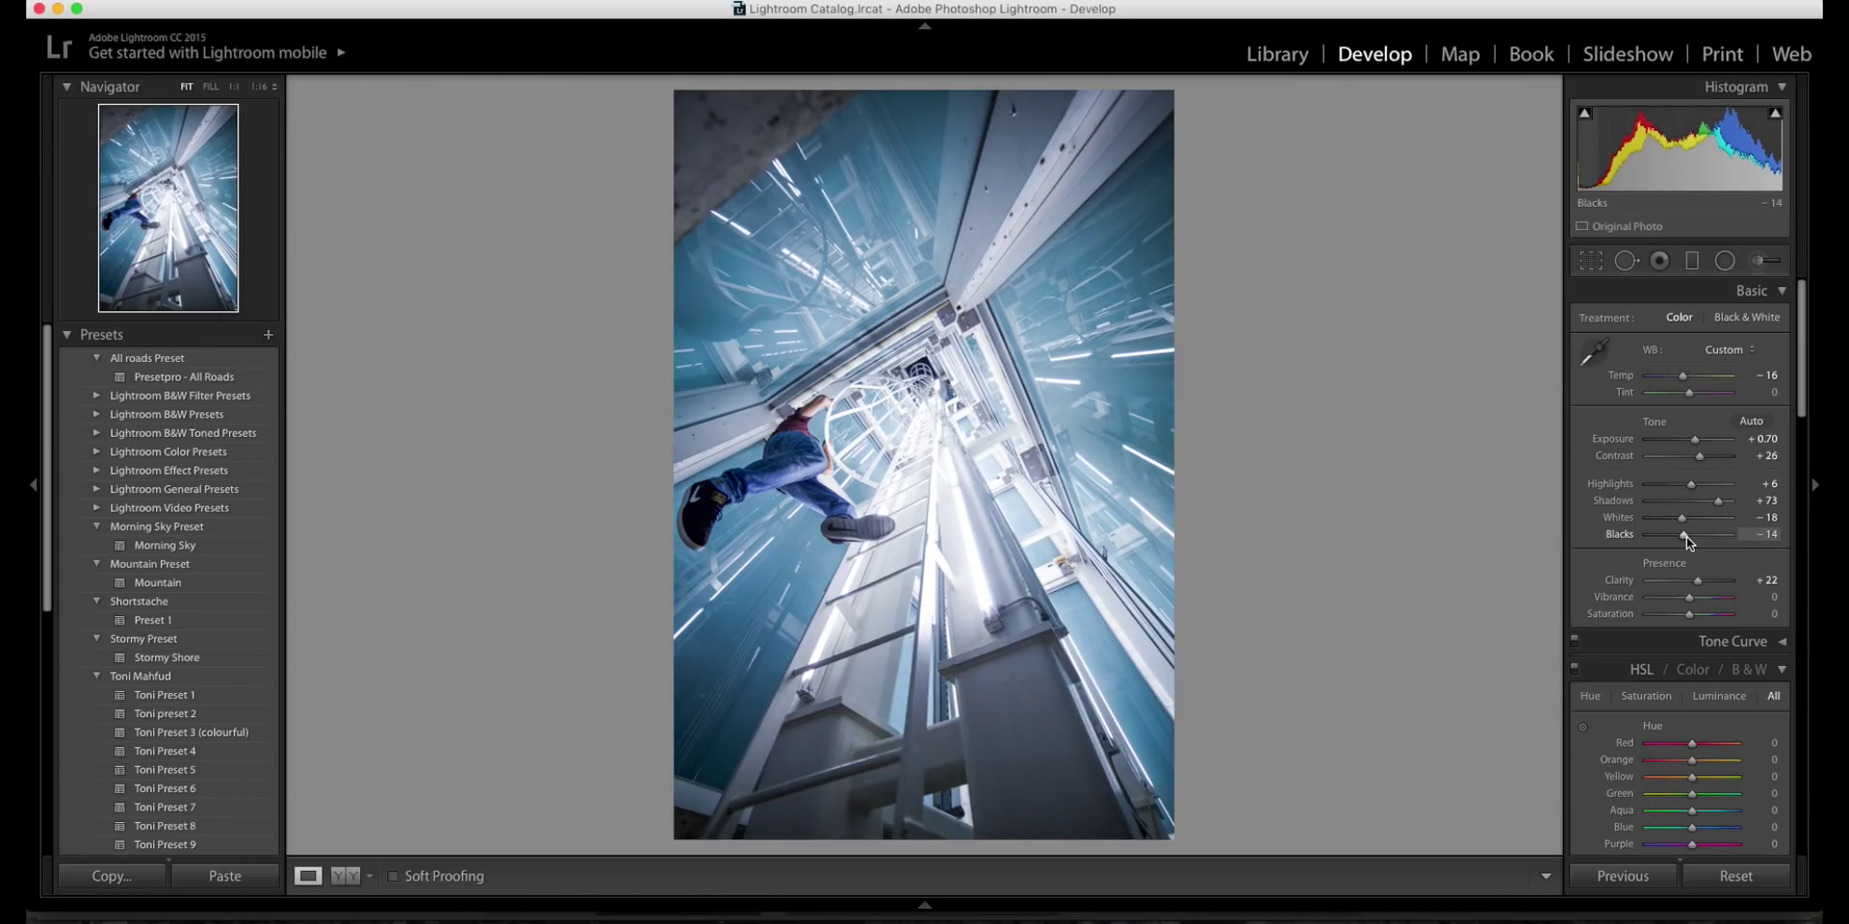
left_click_drag(1722, 502, 1806, 501)
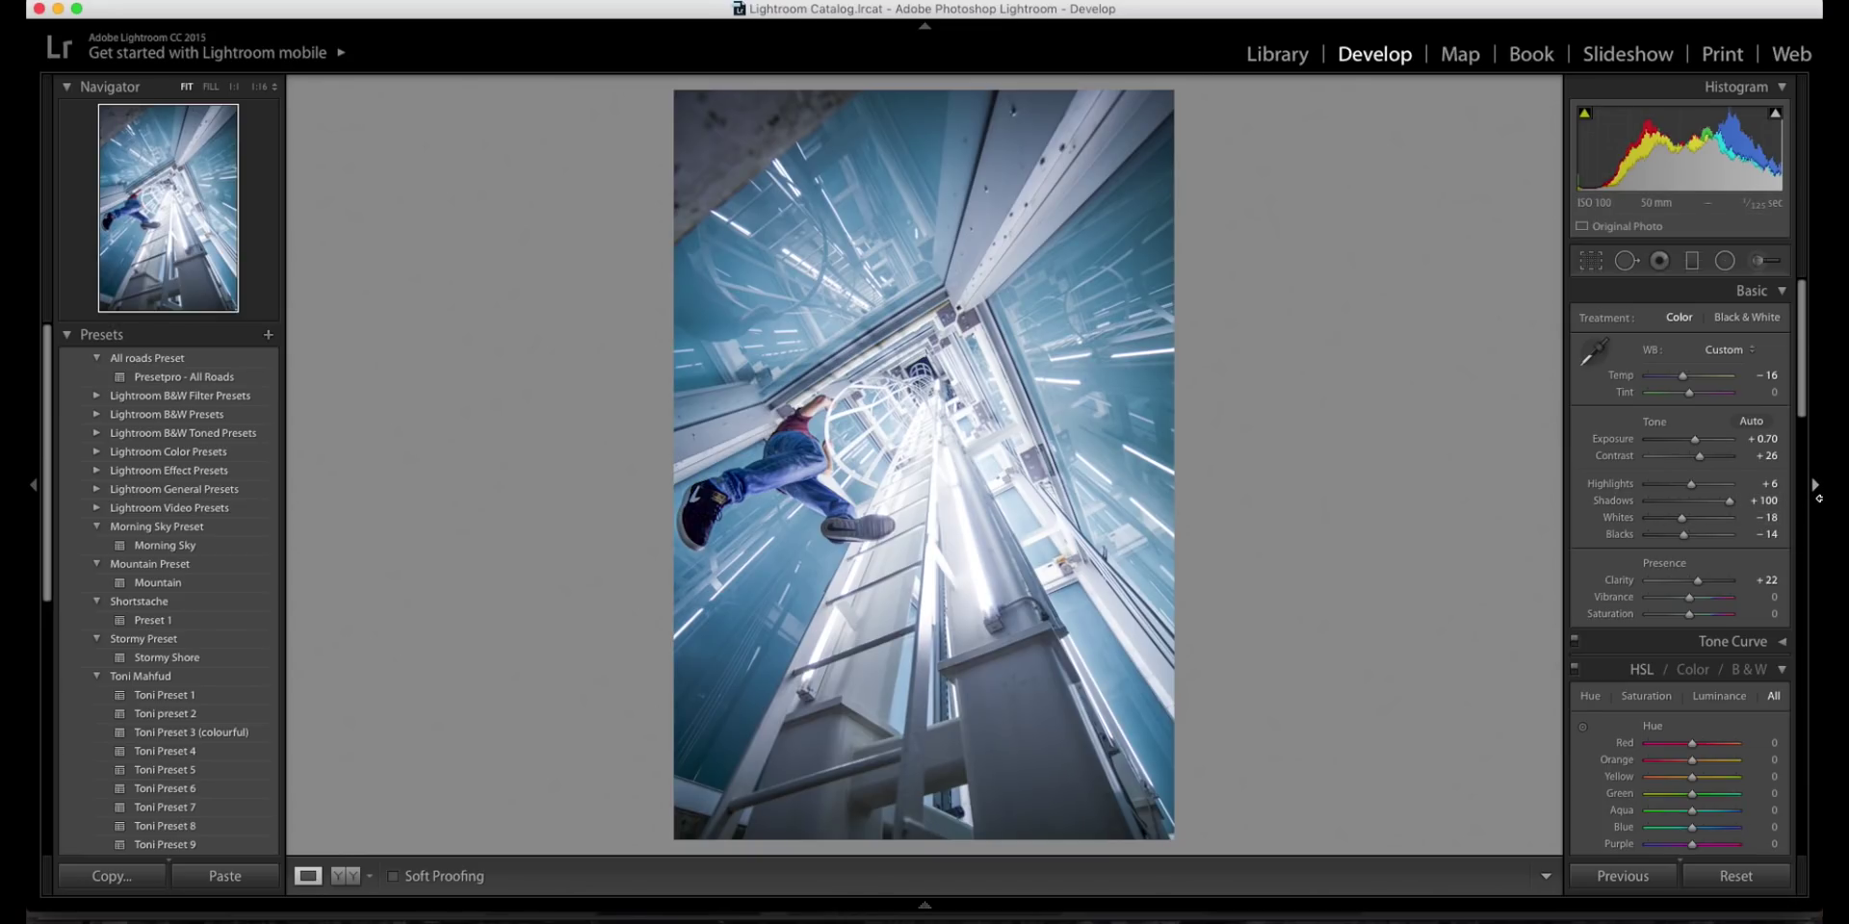
scroll(1691, 540, "down", 3)
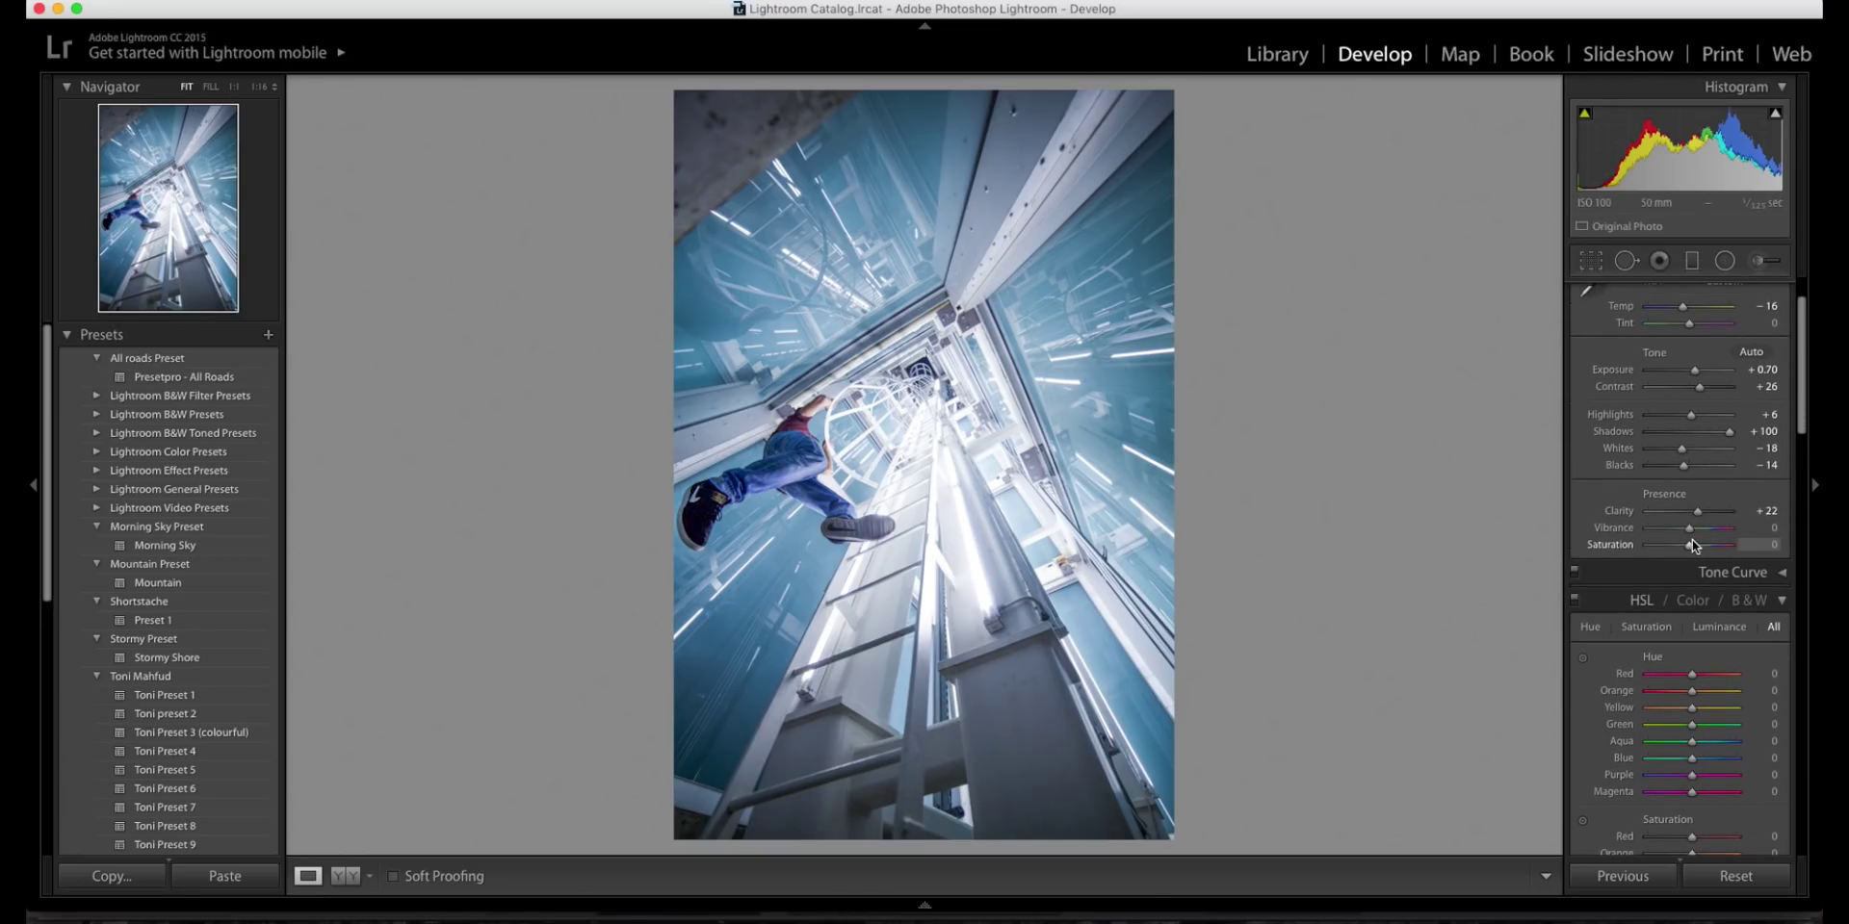
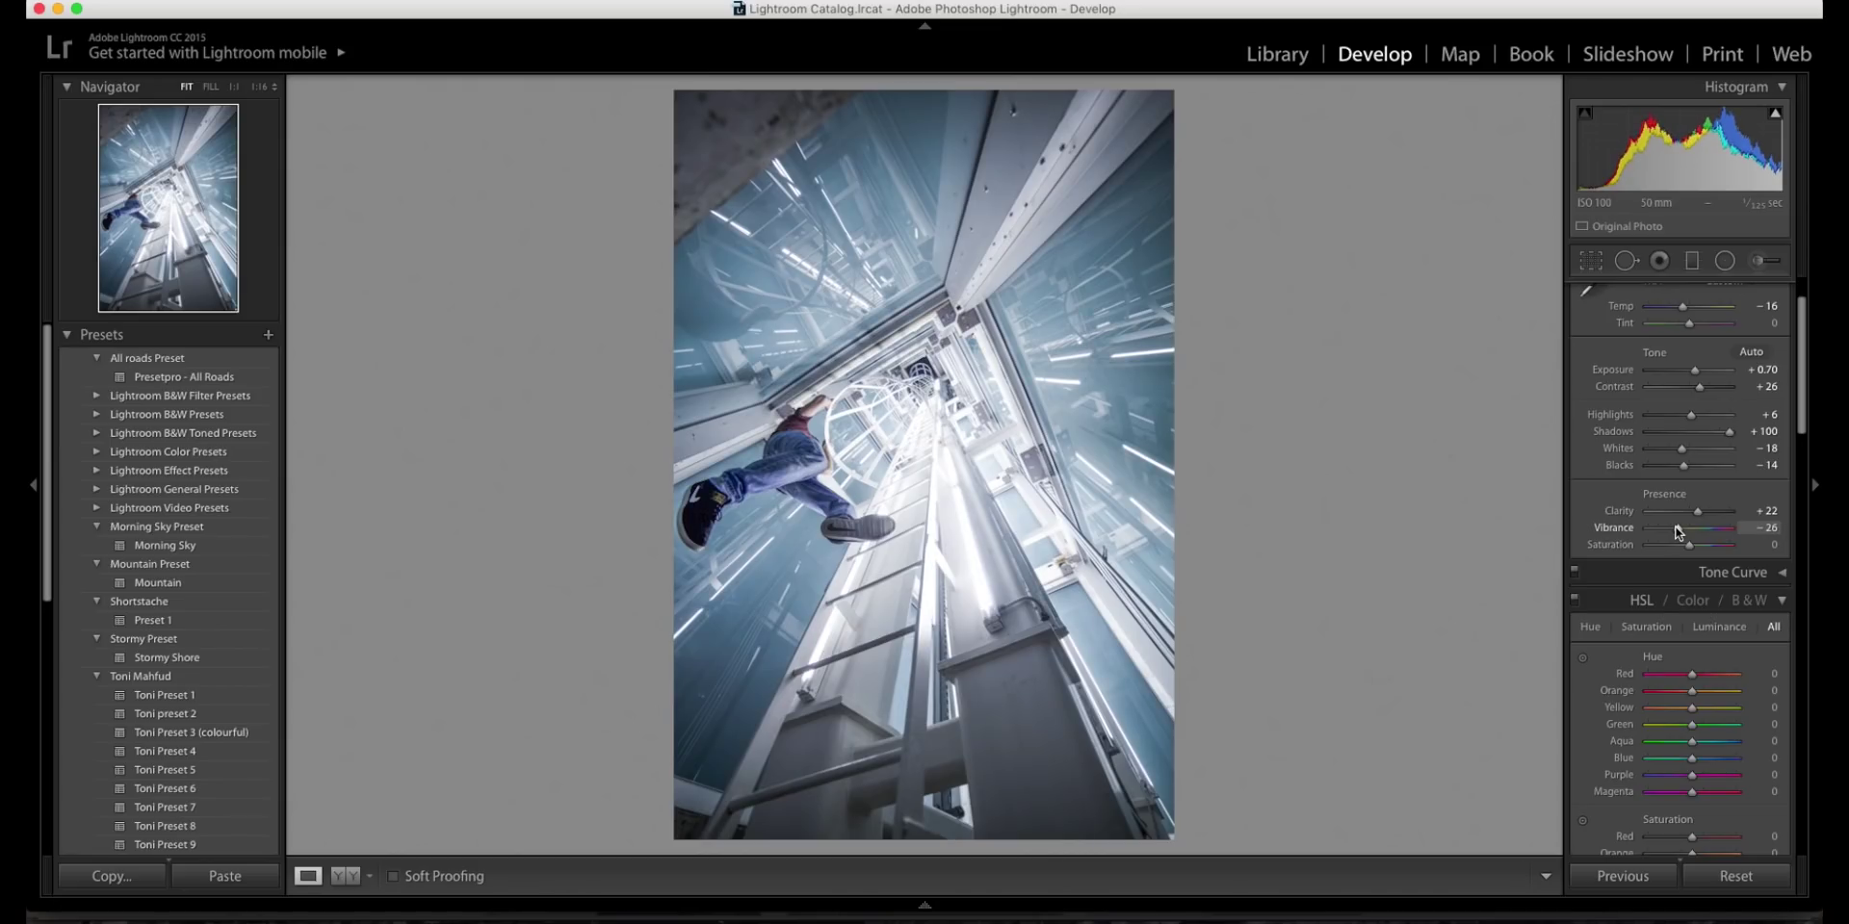
Close the enlarged leaping man post on Instagram, check the surrounding feed photos for their colours, and return to Lightroom
key("super+Tab")
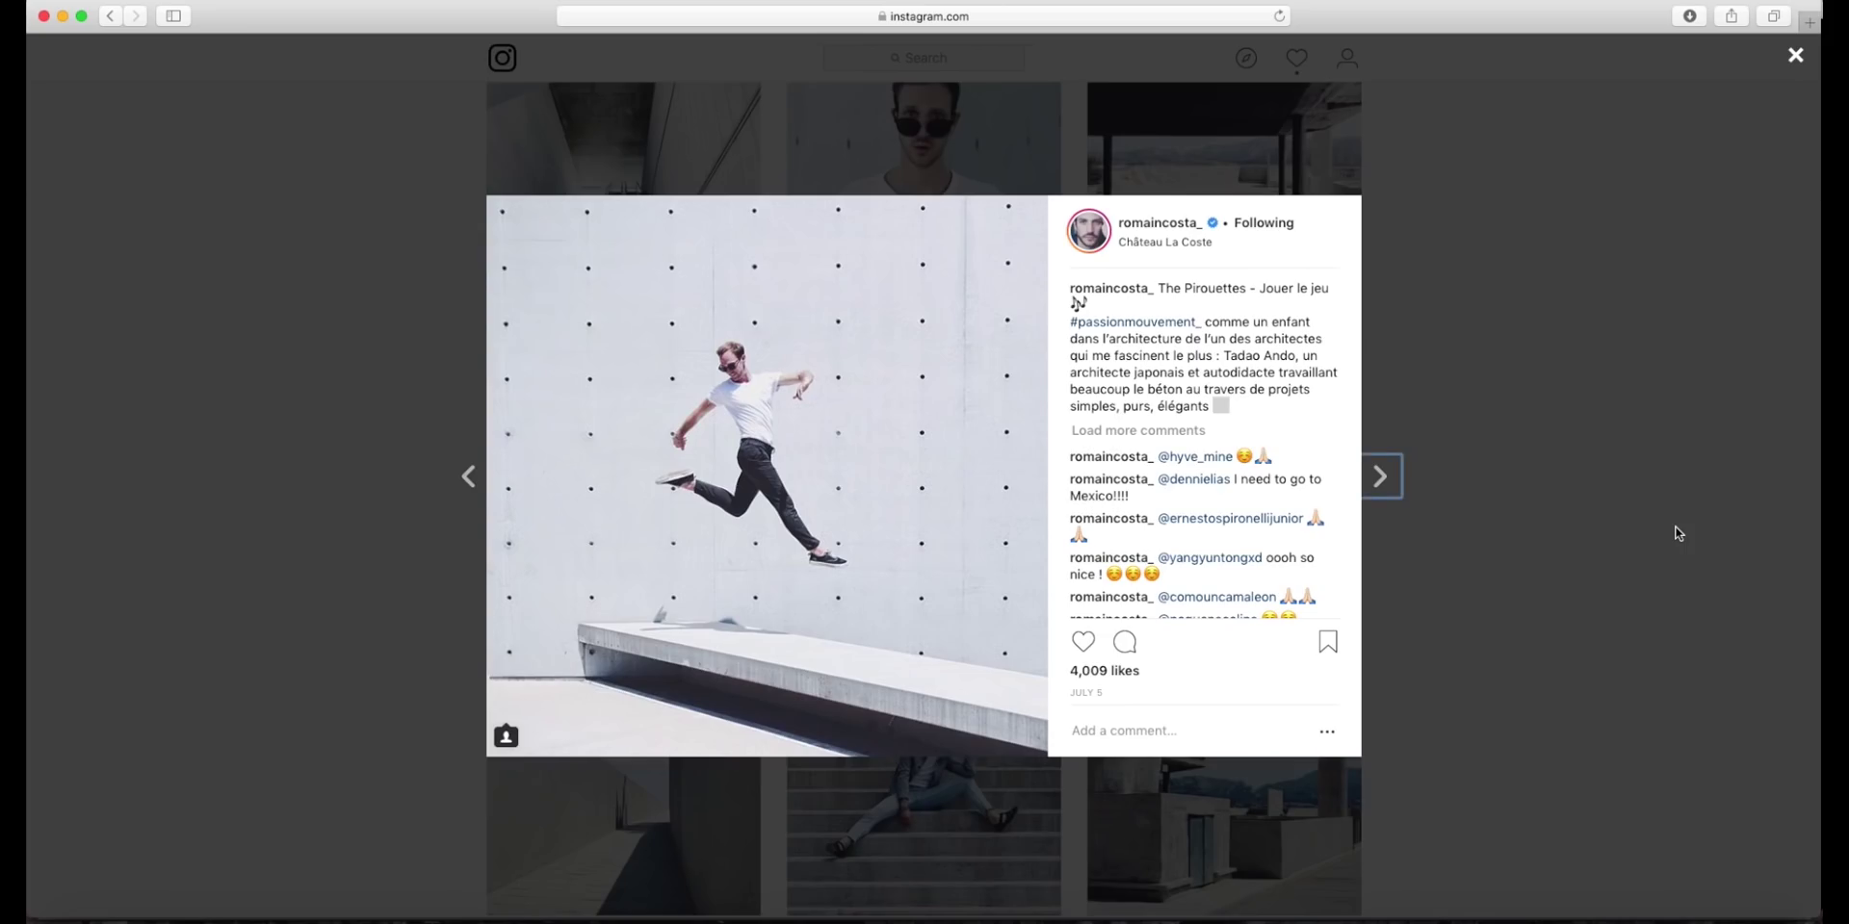
left_click(1652, 332)
scroll(1651, 334, "down", 3)
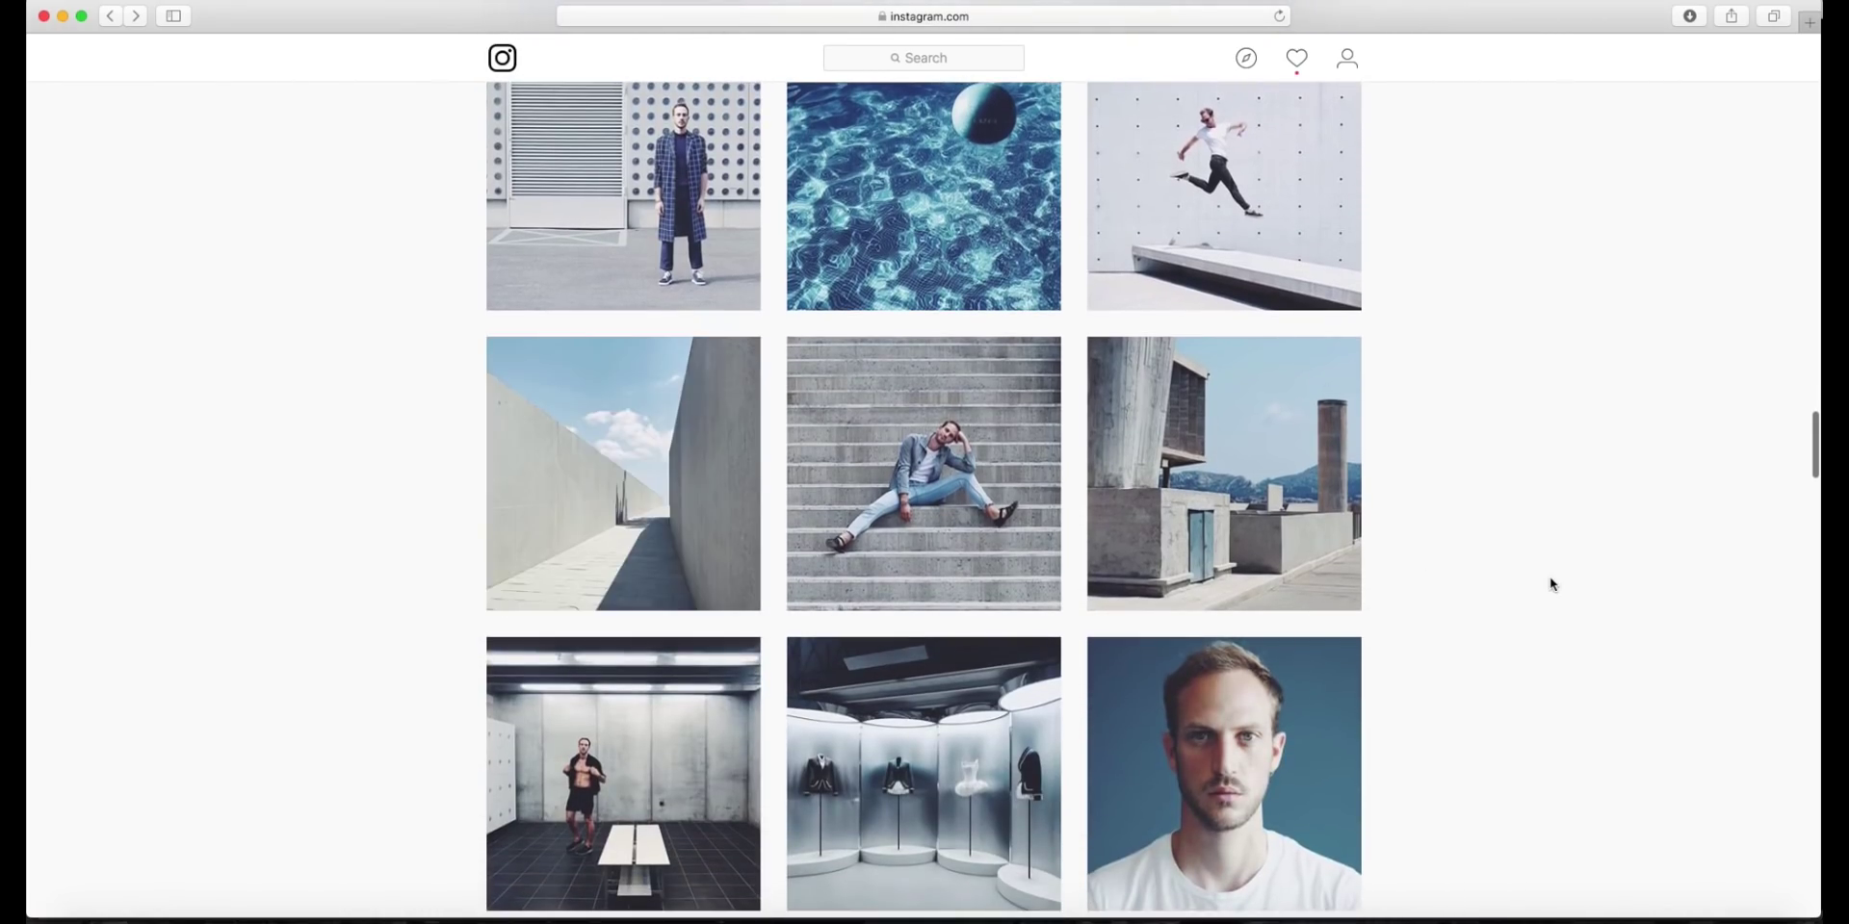
key("super+Tab")
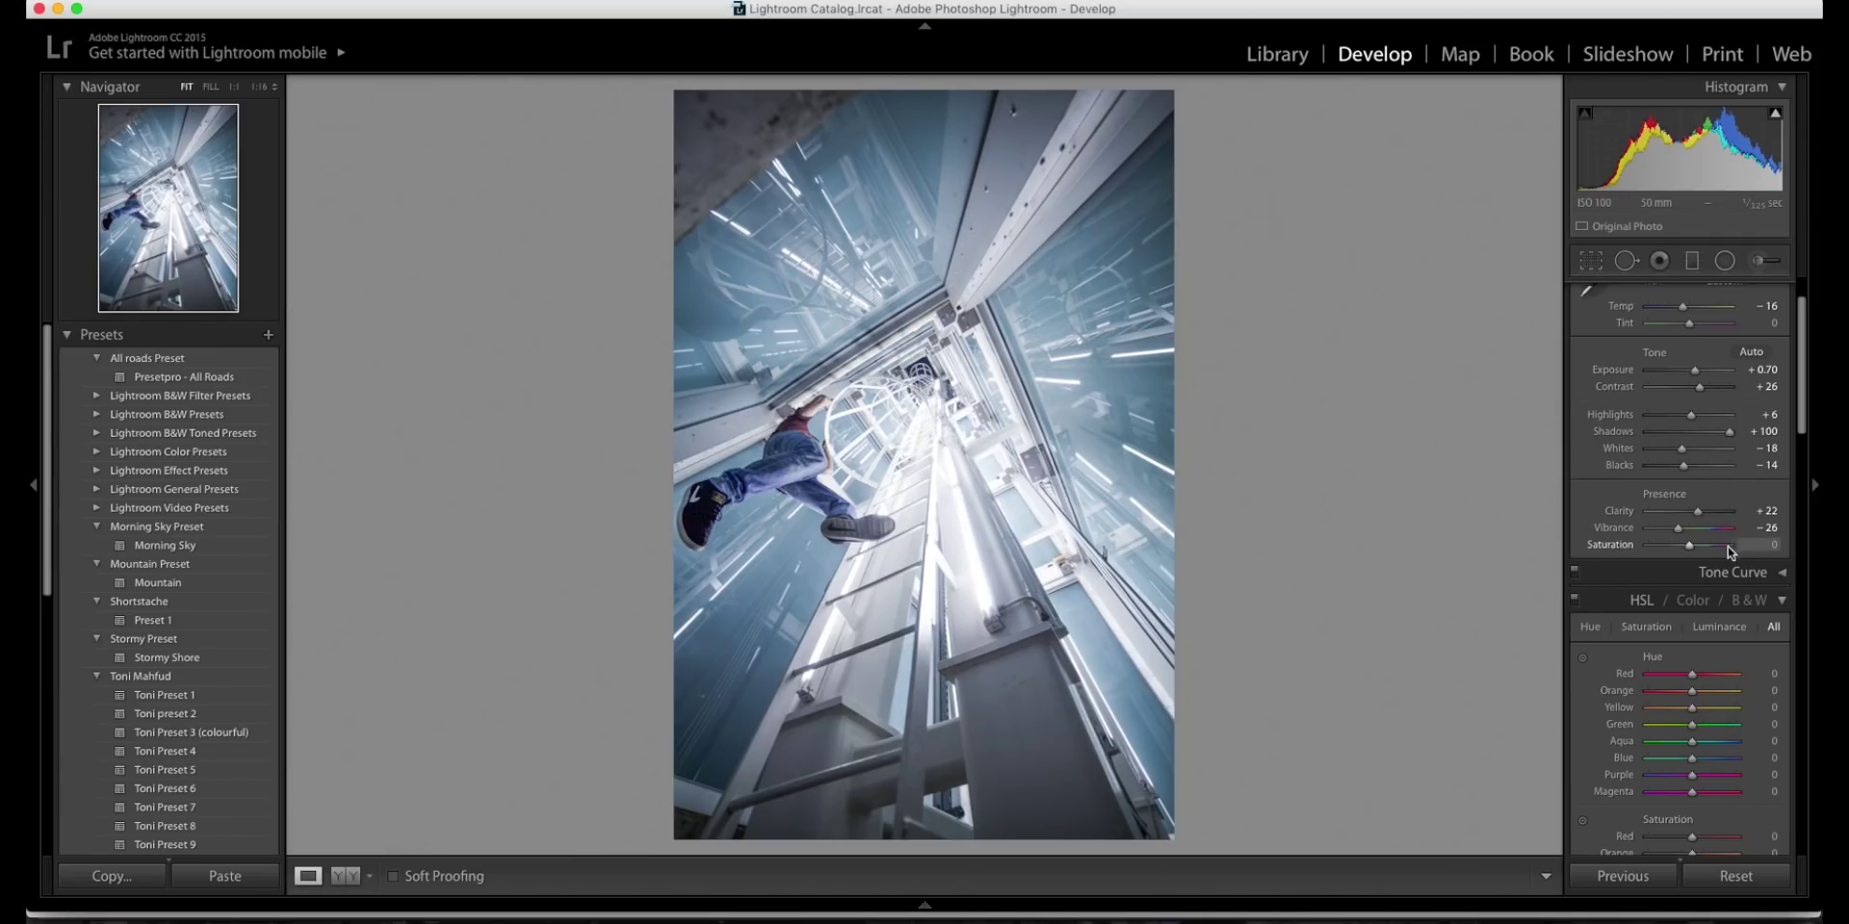
Set Saturation to −14, Vibrance to −19 and Temp to −20
left_click_drag(1690, 545, 1685, 549)
left_click_drag(1678, 529, 1681, 529)
scroll(1738, 454, "up", 2)
left_click_drag(1682, 375, 1682, 378)
left_click(1752, 376)
type("-20")
key("Return")
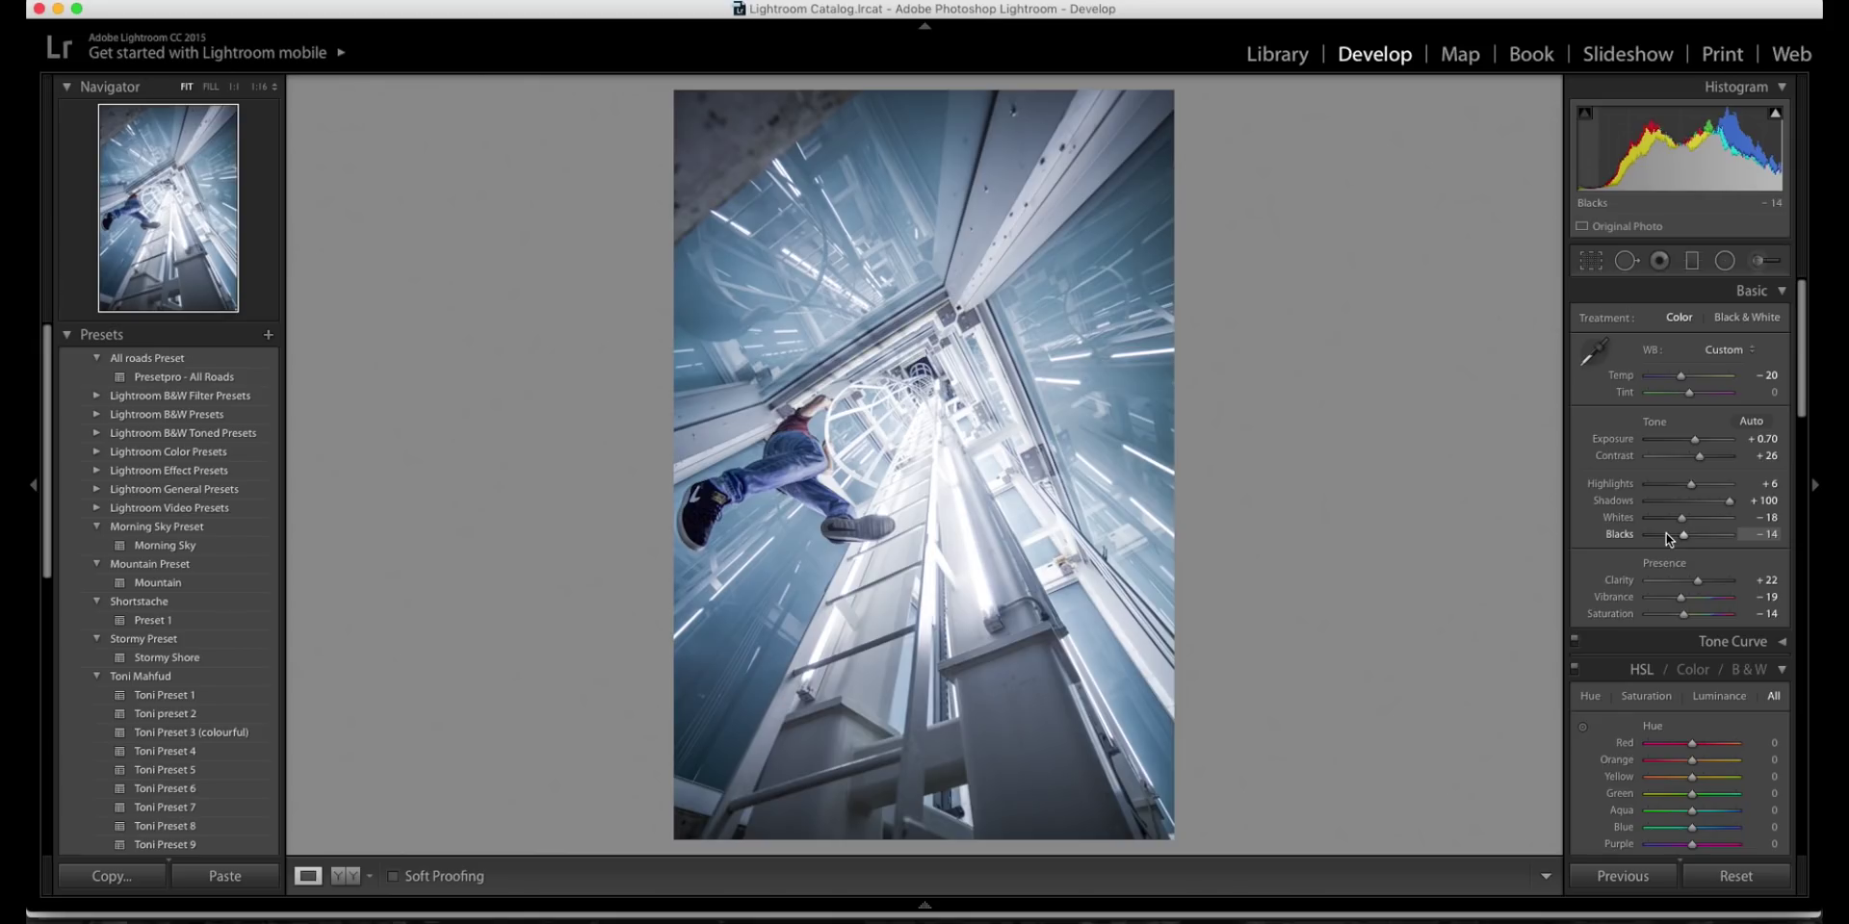
Compare the edited ladder shaft photo with its original version several times
key("backslash")
key("backslash")
key("backslash")
key("backslash")
key("backslash")
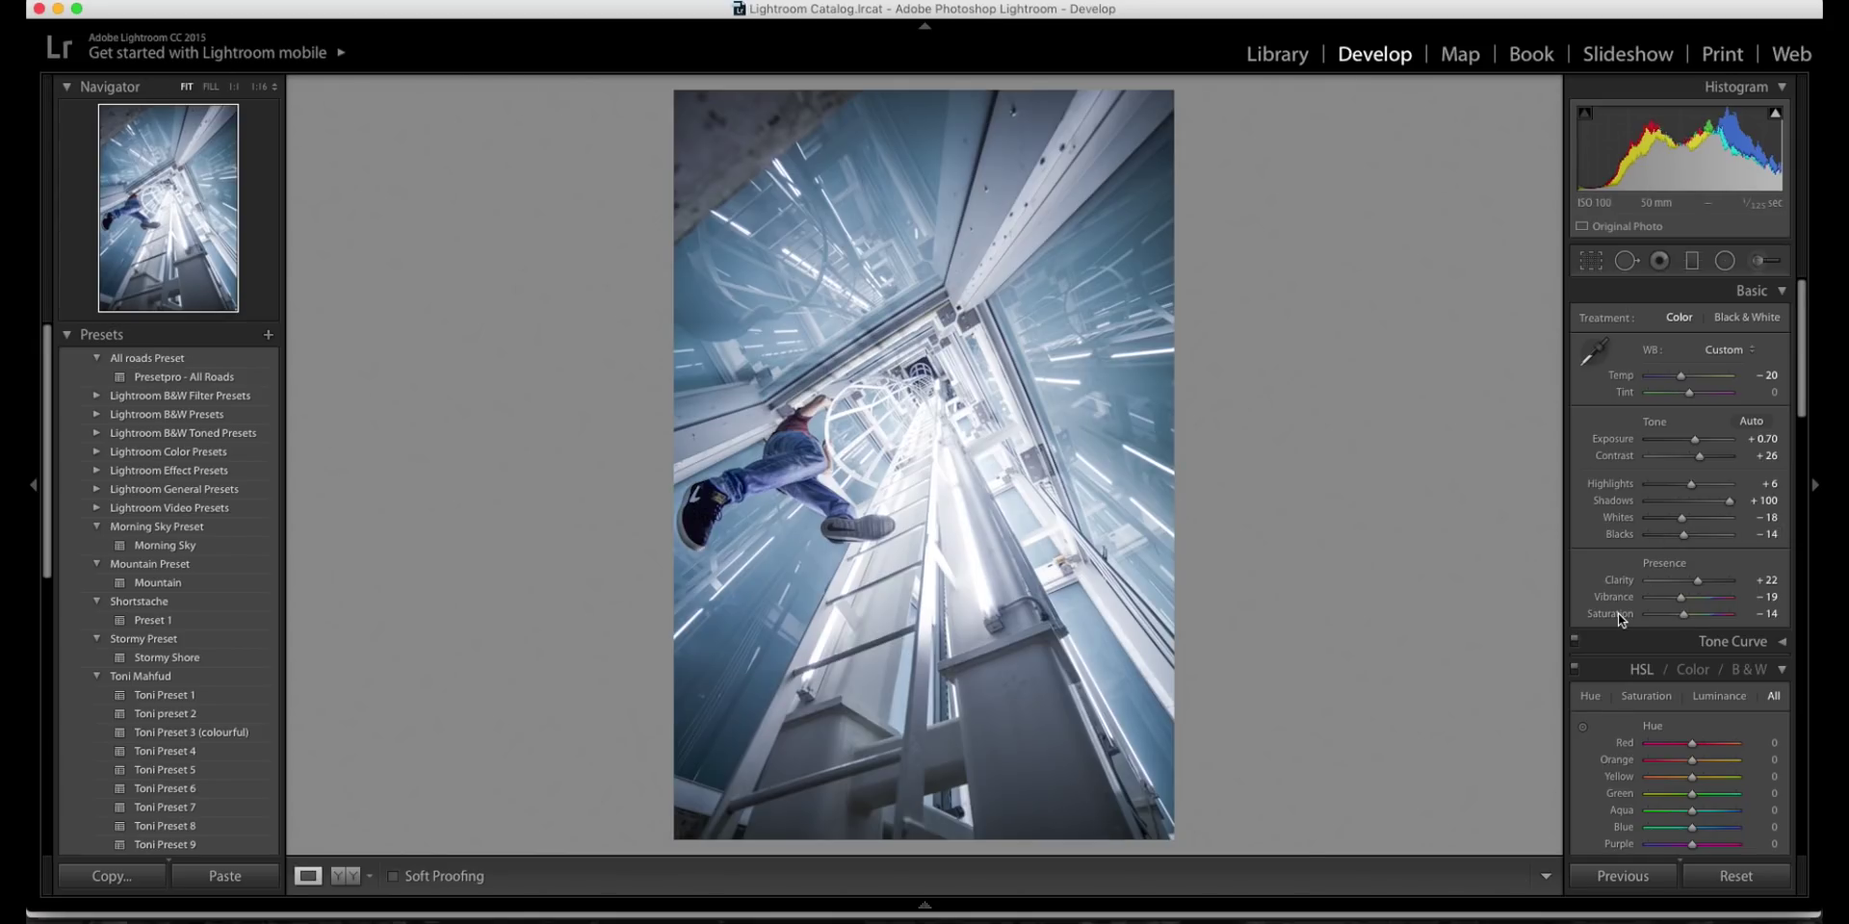
key("backslash")
key("backslash")
key("backslash")
Shape a custom RGB tone curve with lifted blacks, and set Contrast to +44 and Clarity to +52
scroll(1650, 619, "down", 3)
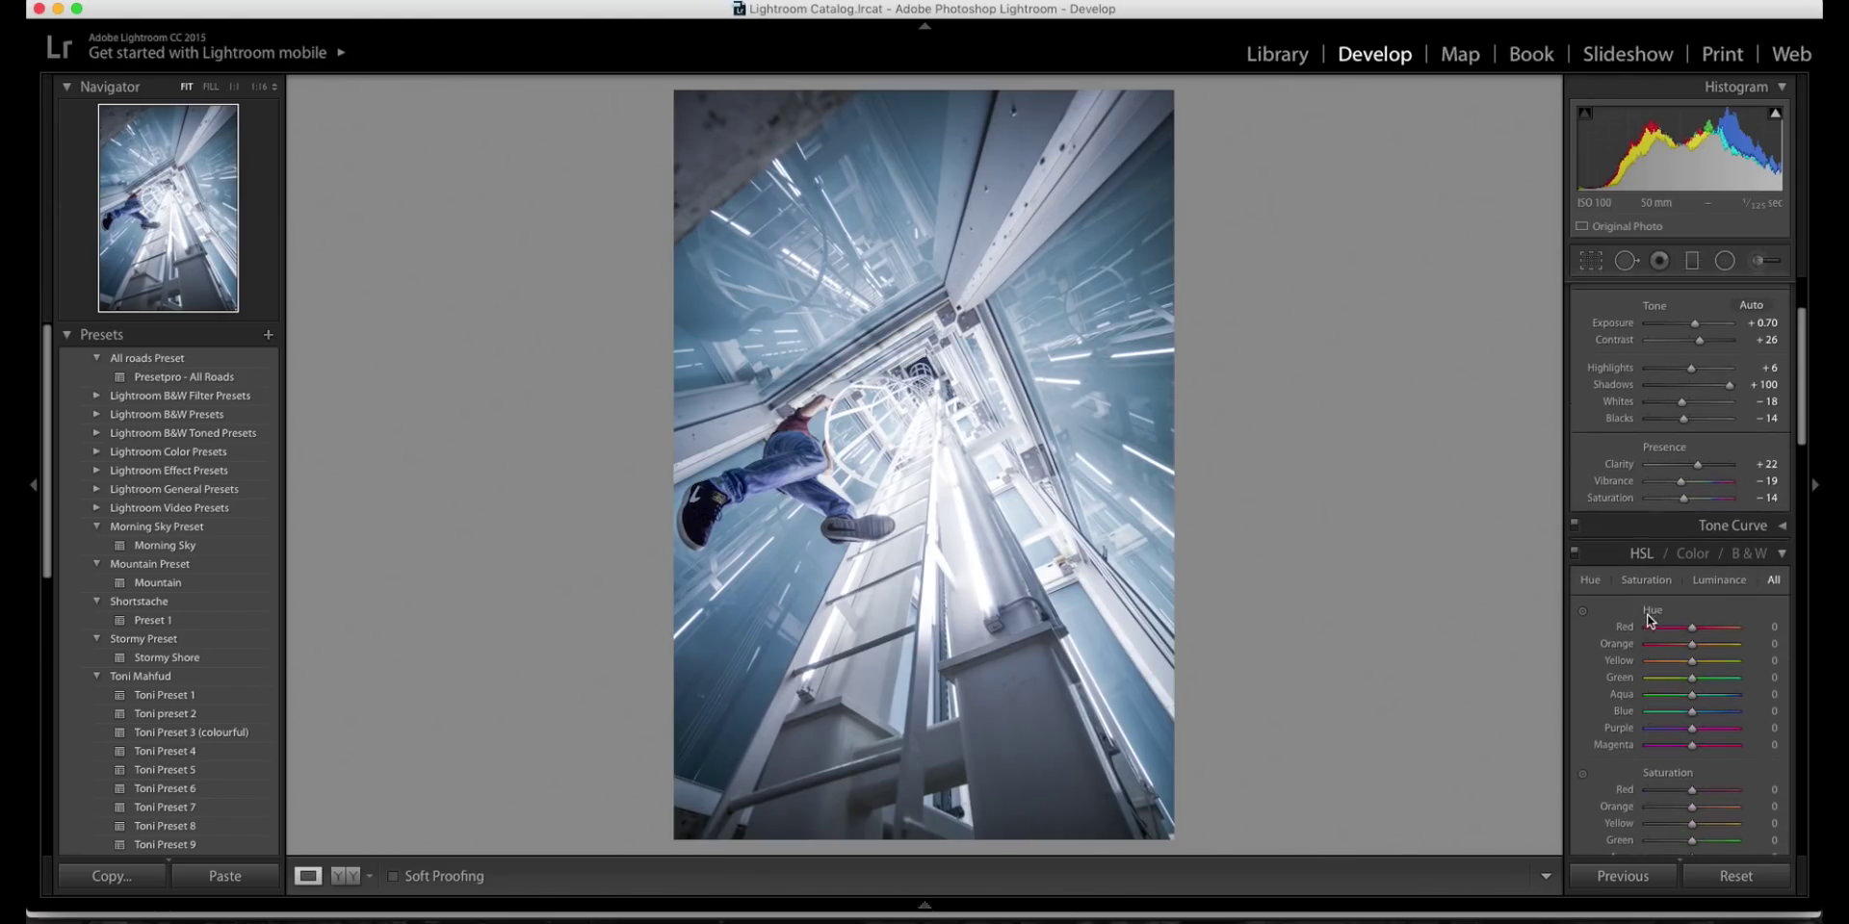
left_click(1782, 524)
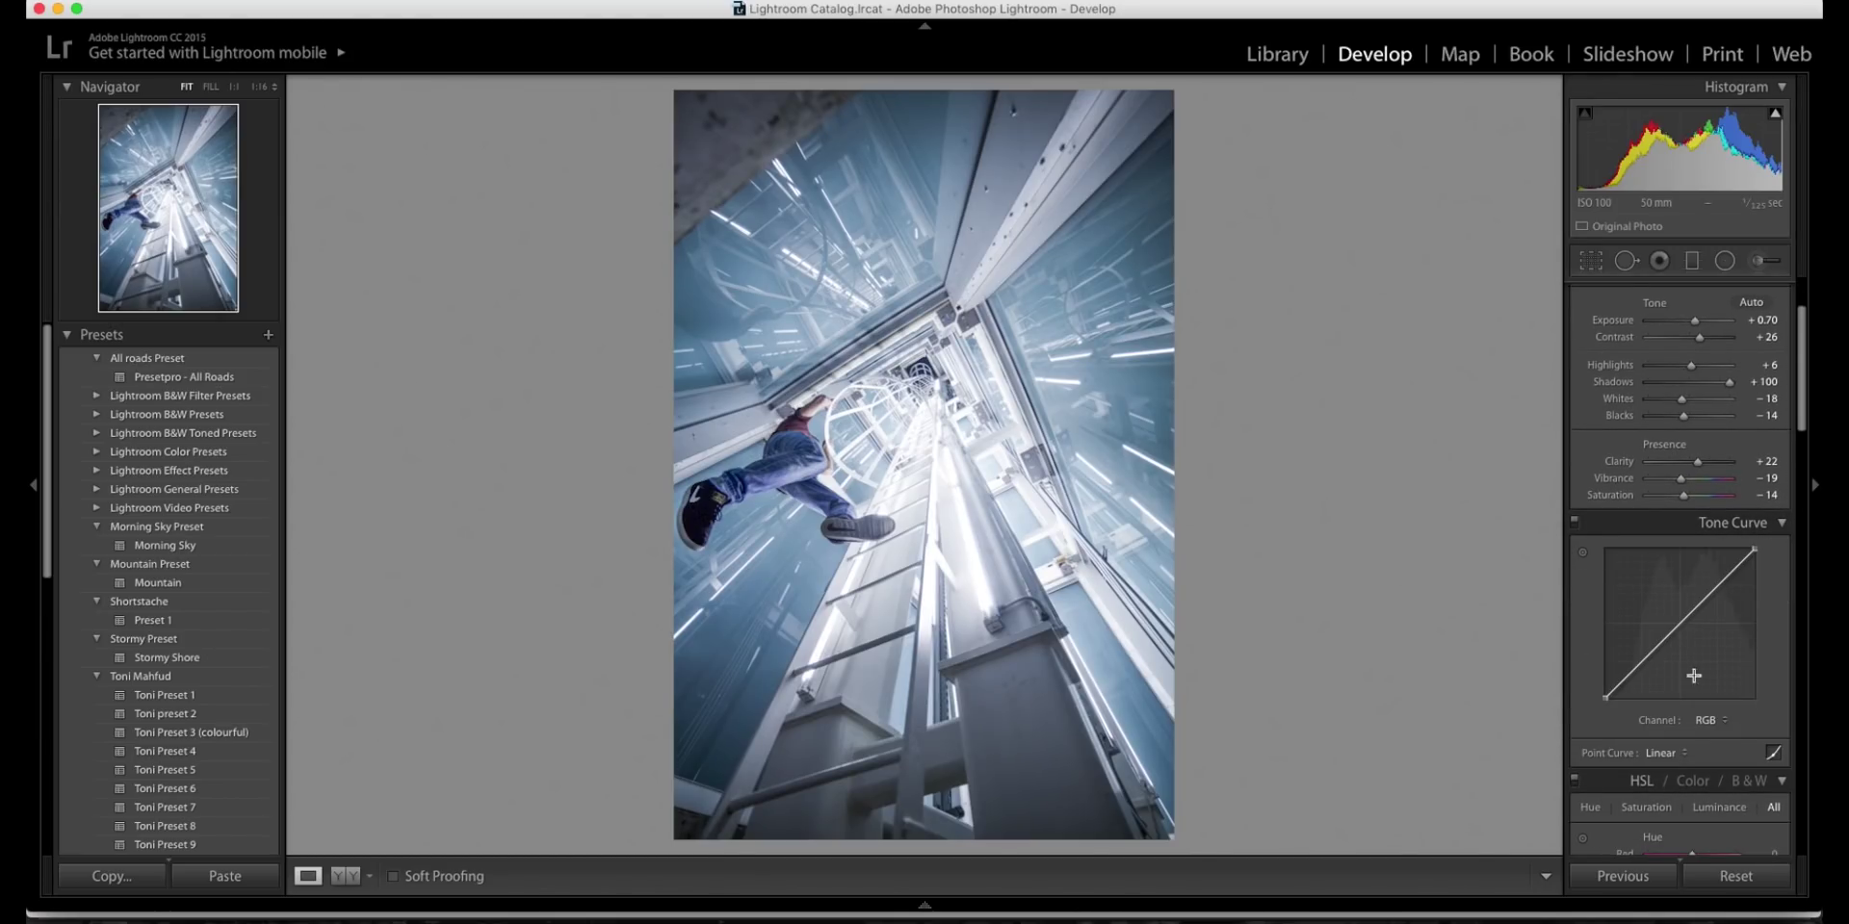
left_click(1643, 660)
key("super+z")
key("super+z")
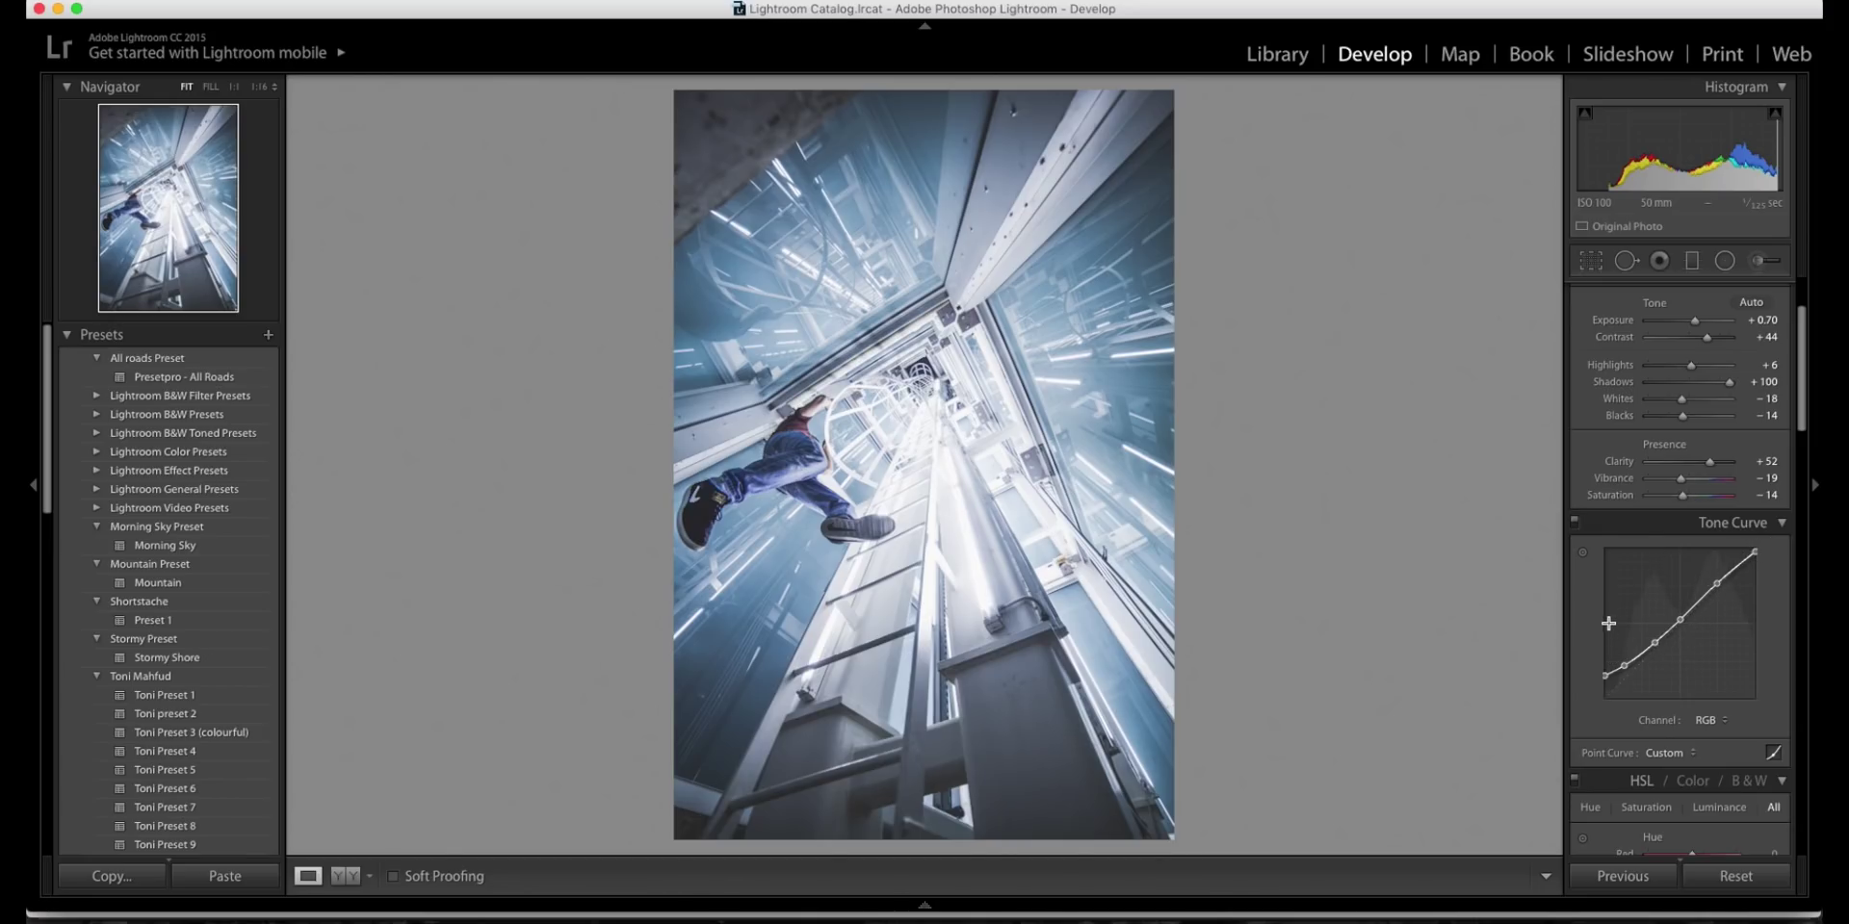
Compare the photo with and without the tone curve, leave the curve enabled, and collapse its section
left_click(1575, 521)
left_click(1575, 522)
left_click(1576, 522)
left_click(1575, 522)
left_click(1782, 523)
scroll(1685, 610, "down", 3)
scroll(1686, 611, "down", 1)
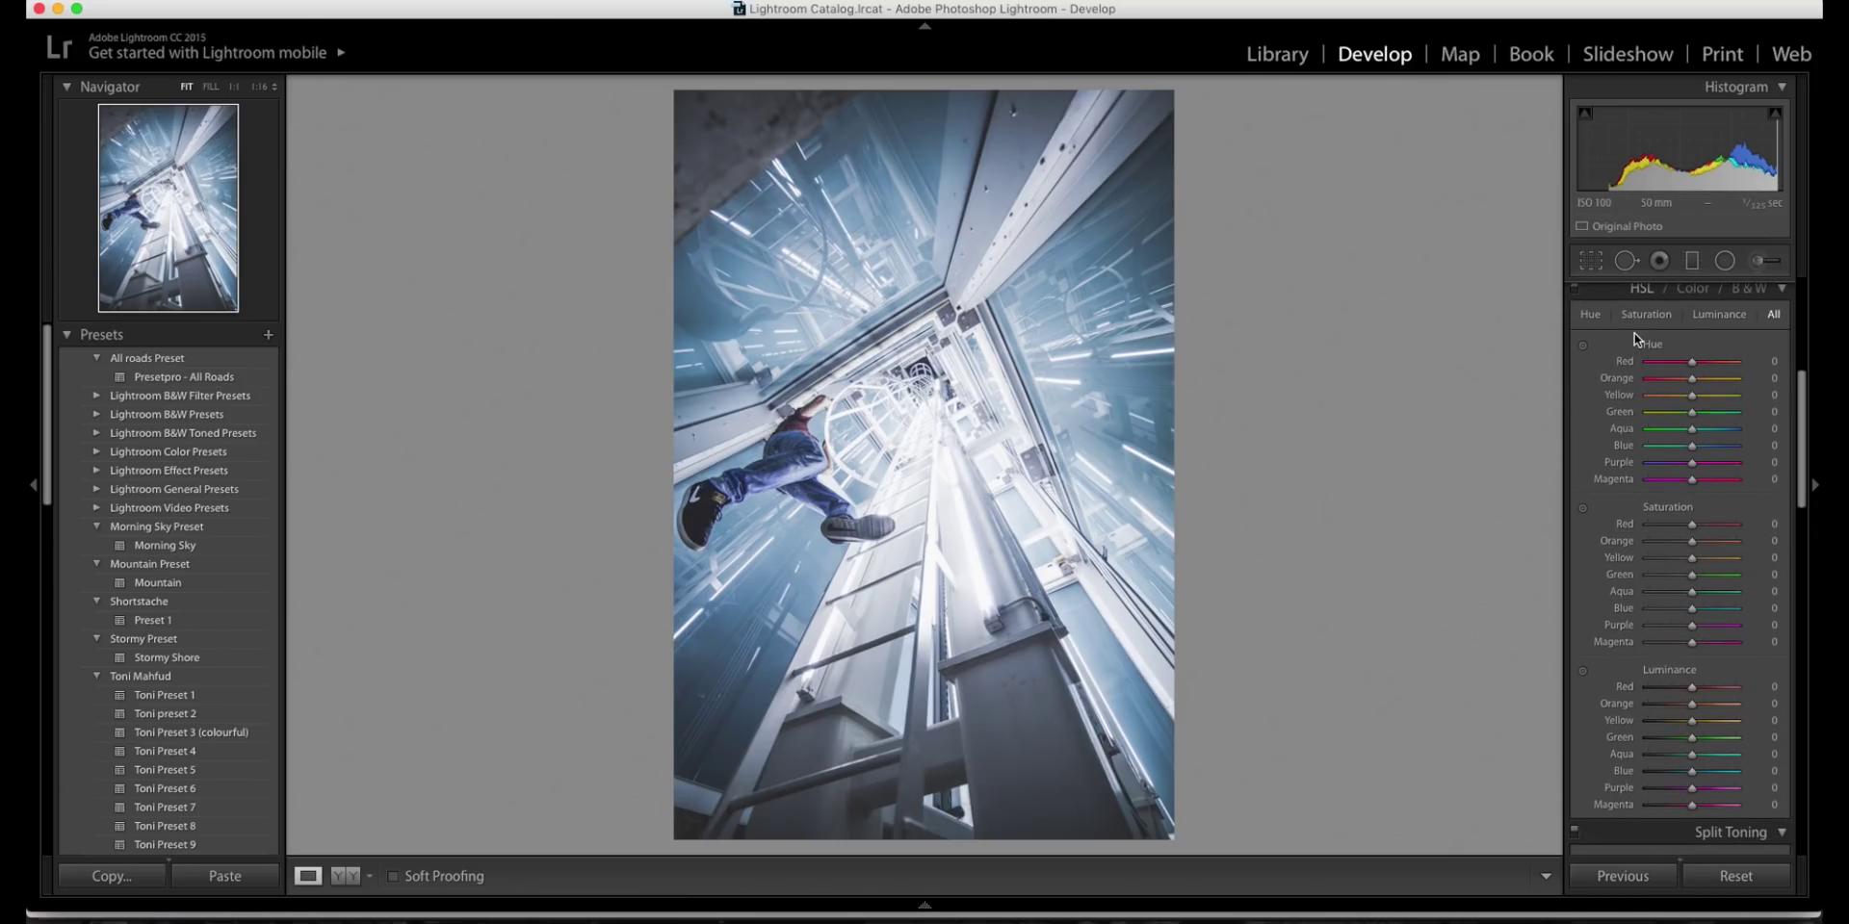
Switch to the Instagram feed, view the Paris rooftop building post enlarged, and close it
key("super+Tab")
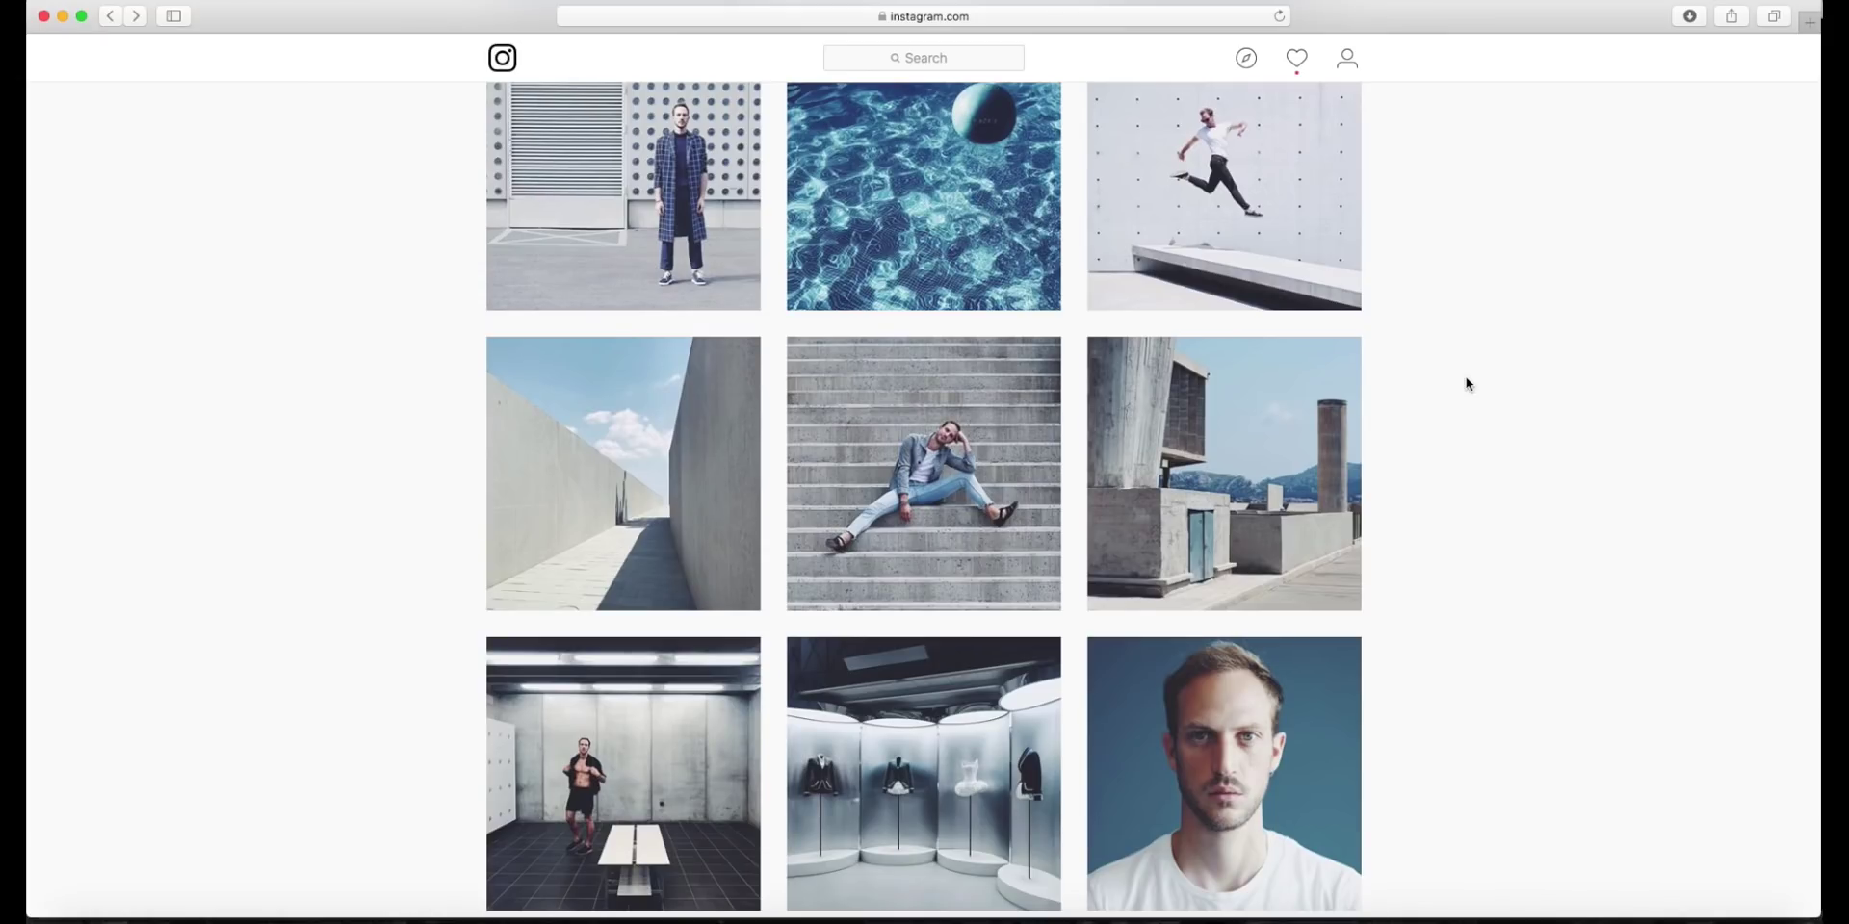
scroll(1483, 662, "down", 5)
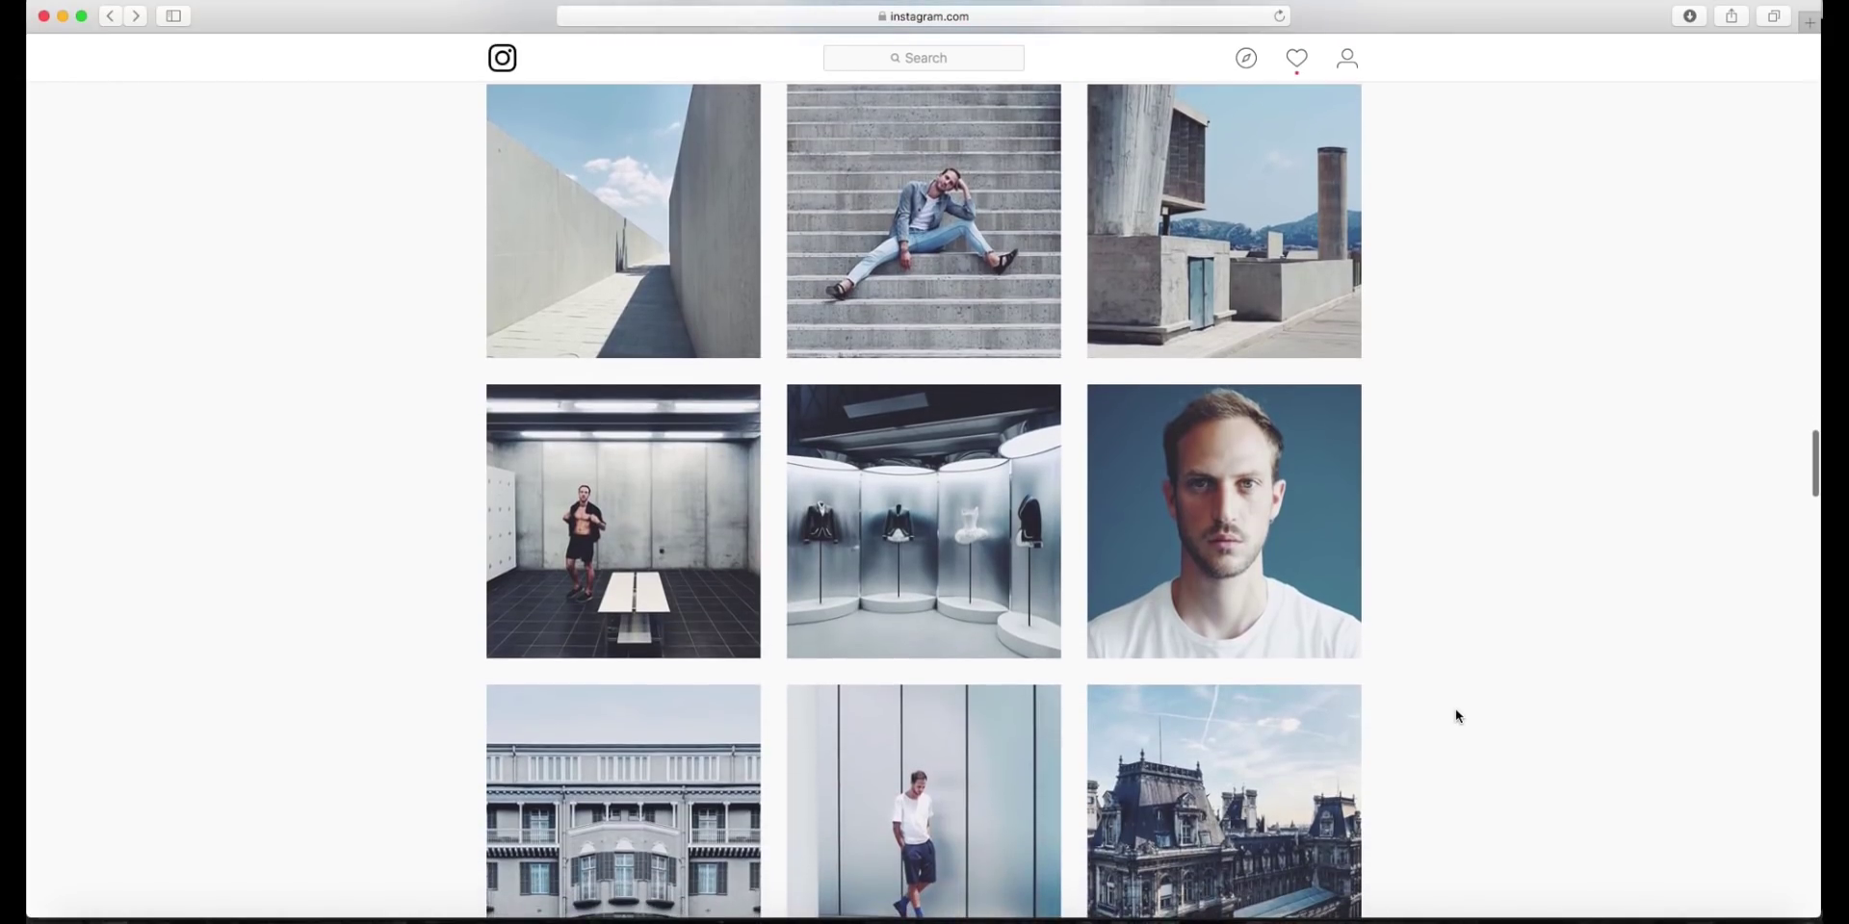
scroll(1428, 540, "down", 5)
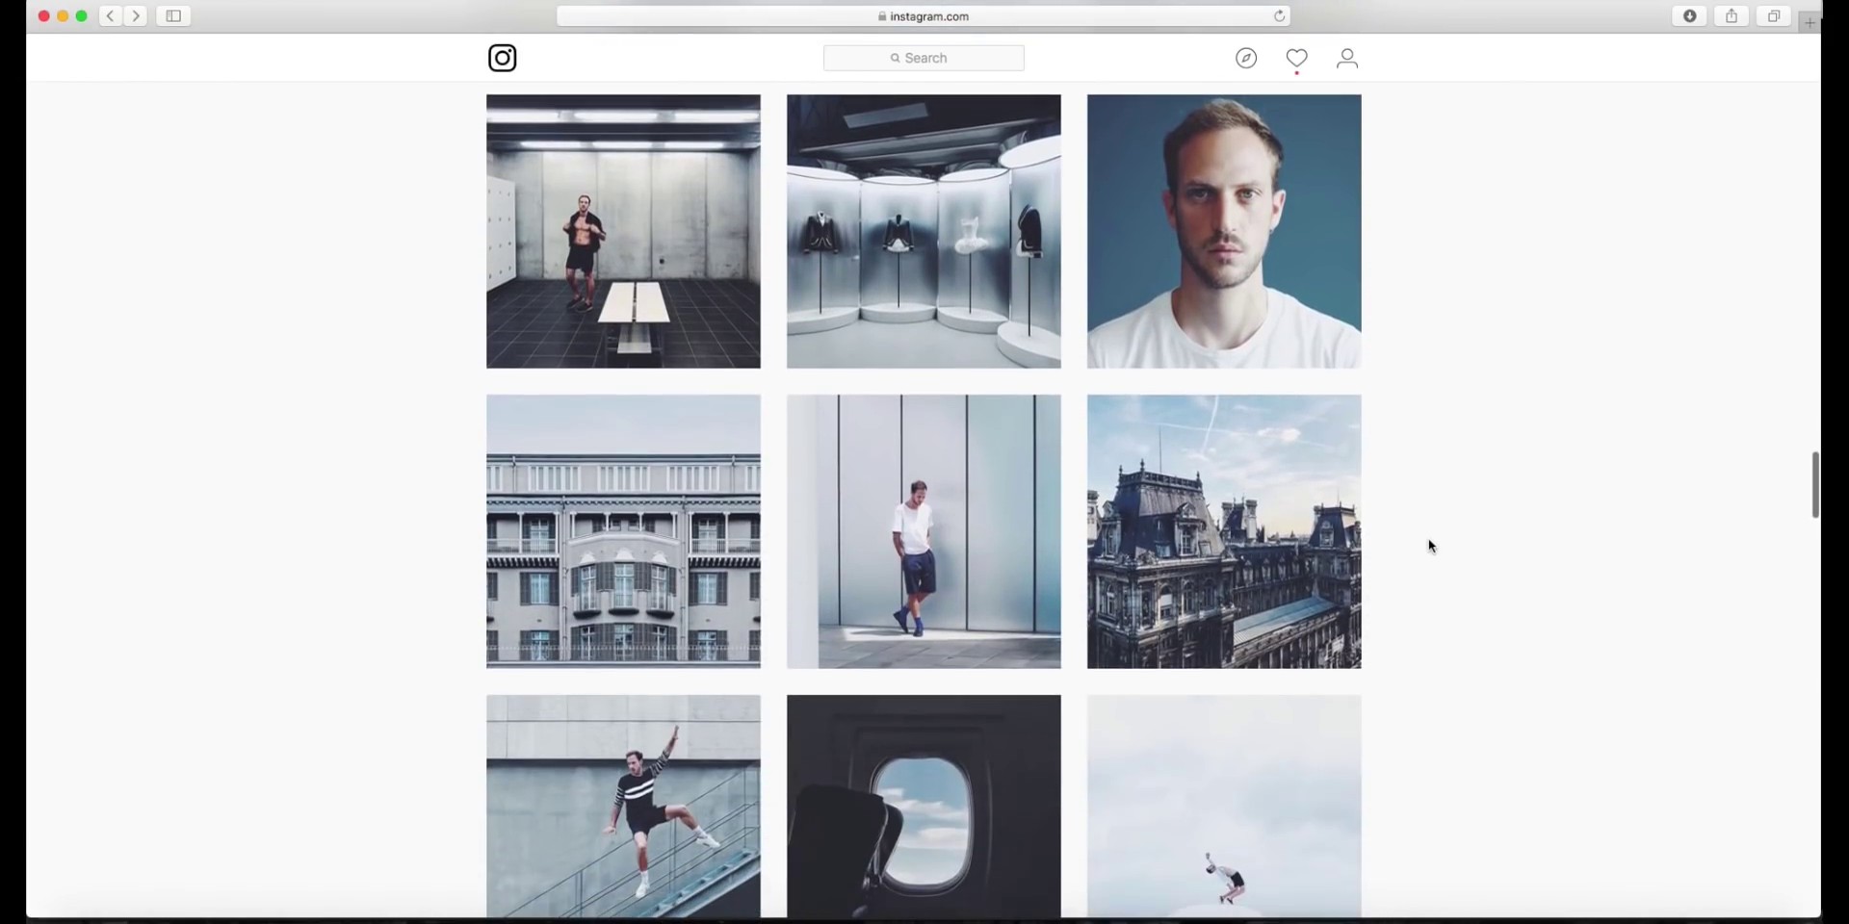
left_click(1117, 463)
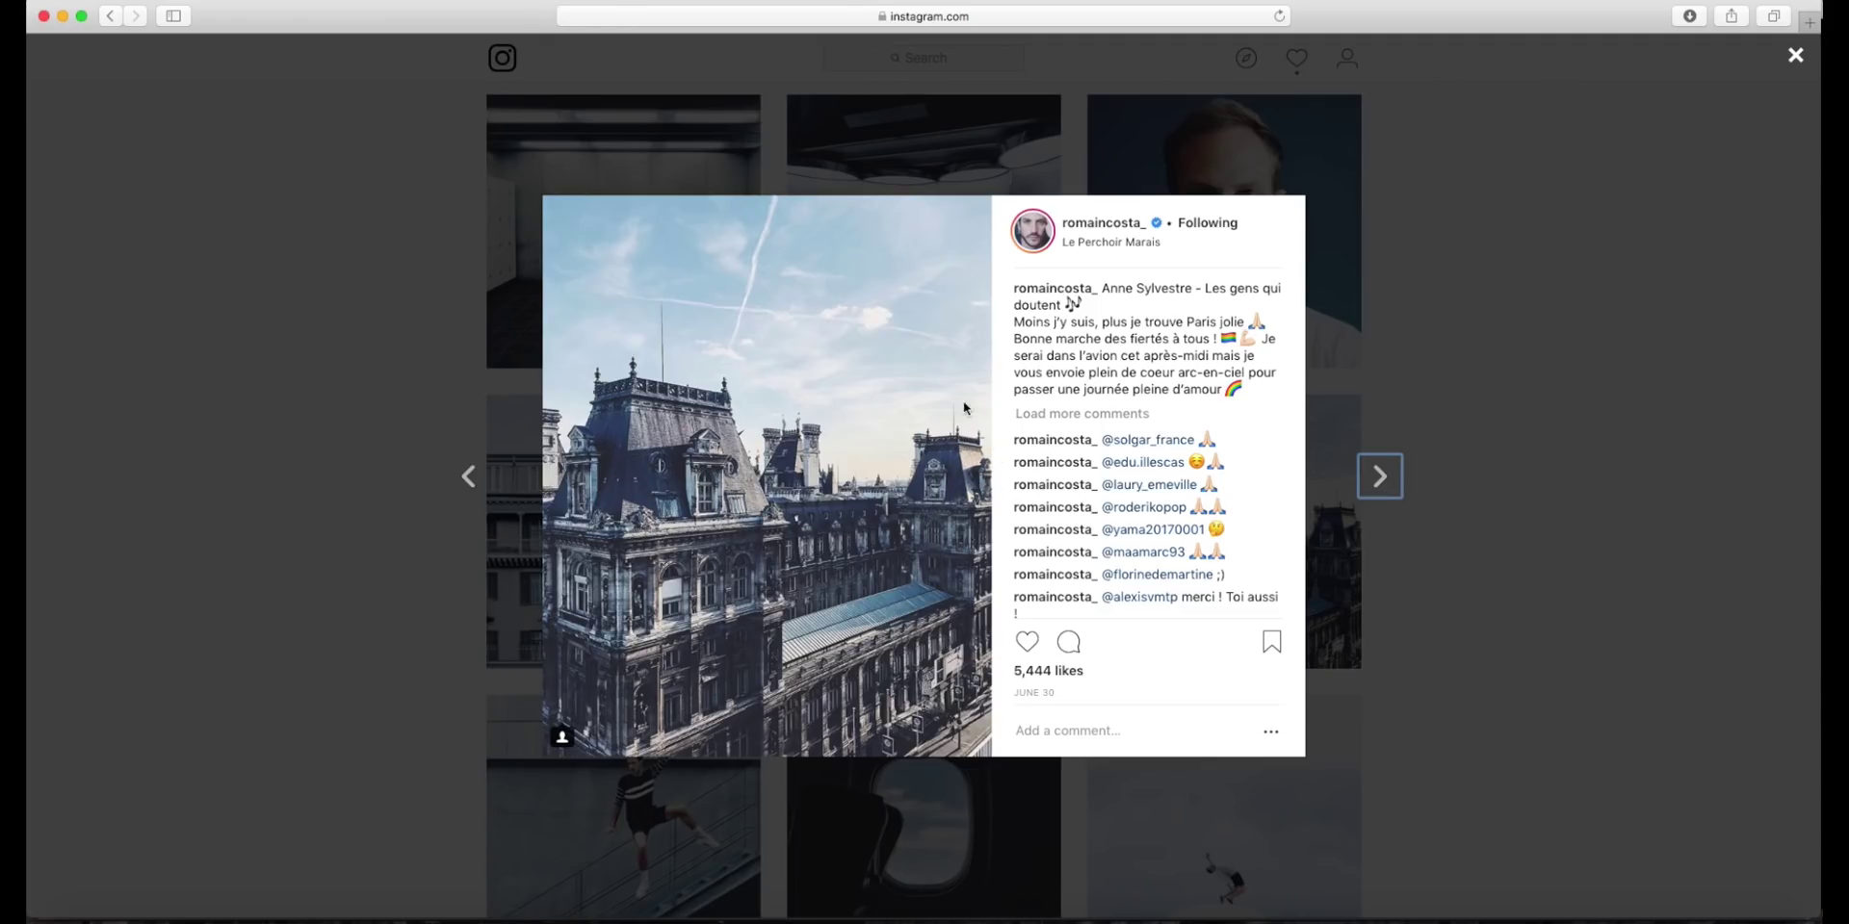
left_click(1593, 365)
Look over the neighbouring feed posts and open the locker room photo enlarged
scroll(1262, 605, "down", 3)
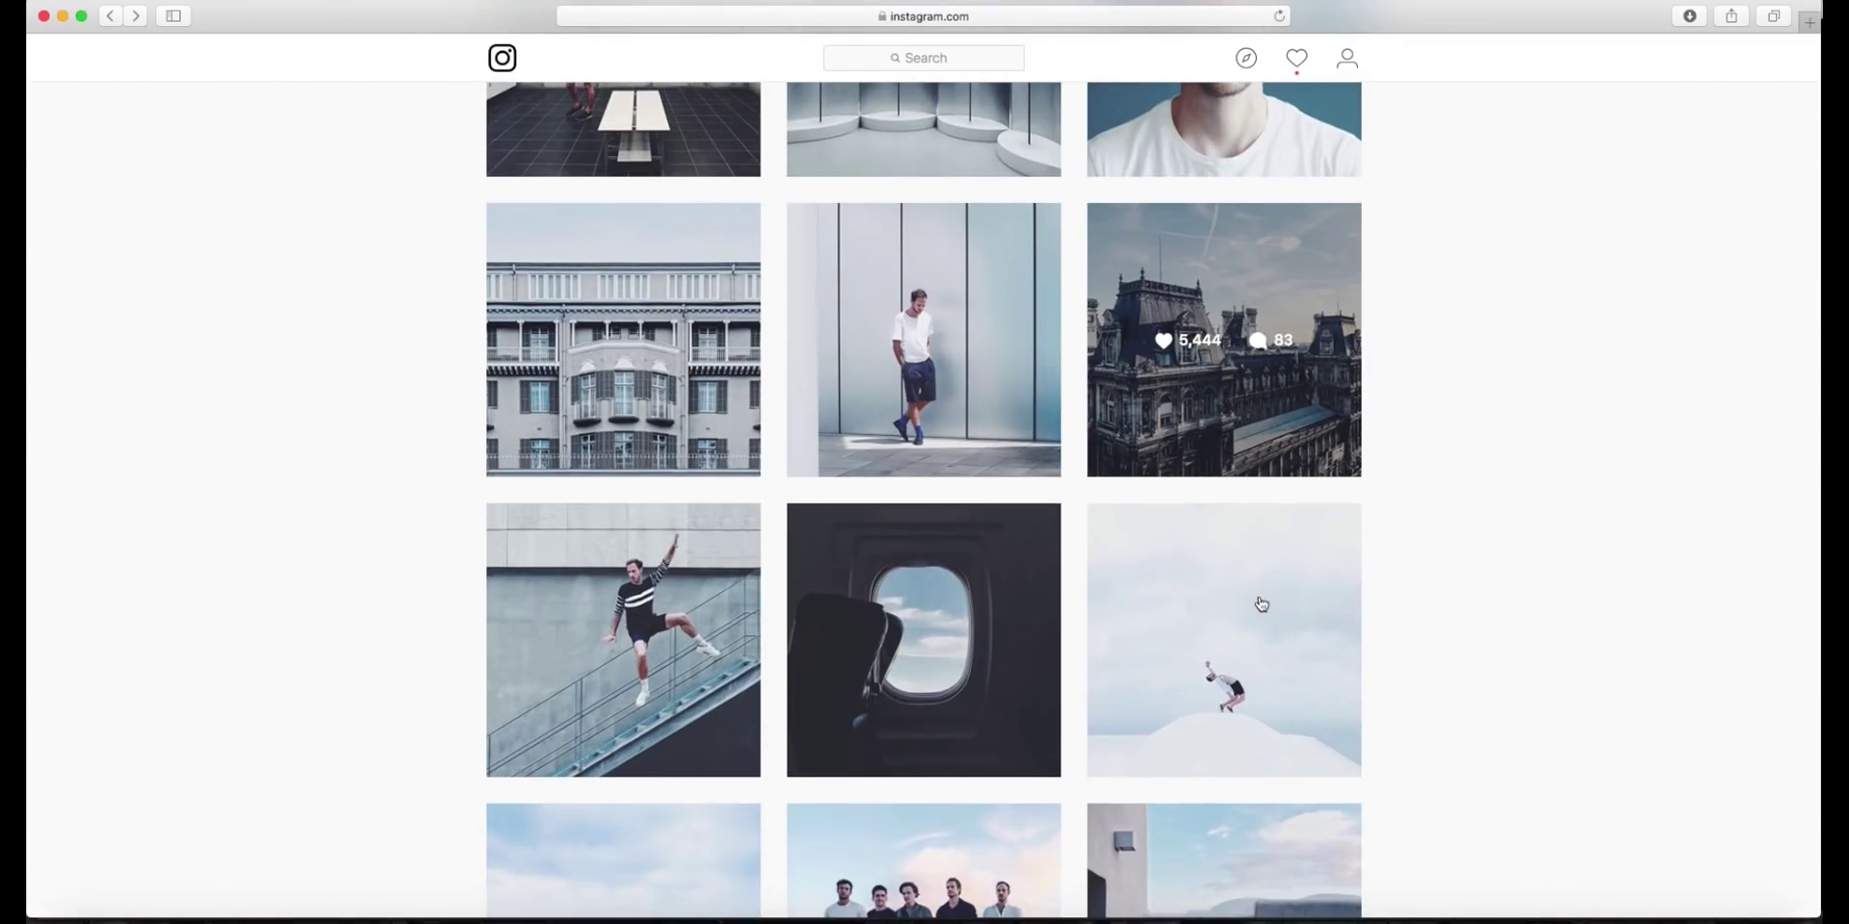
scroll(1262, 605, "up", 2)
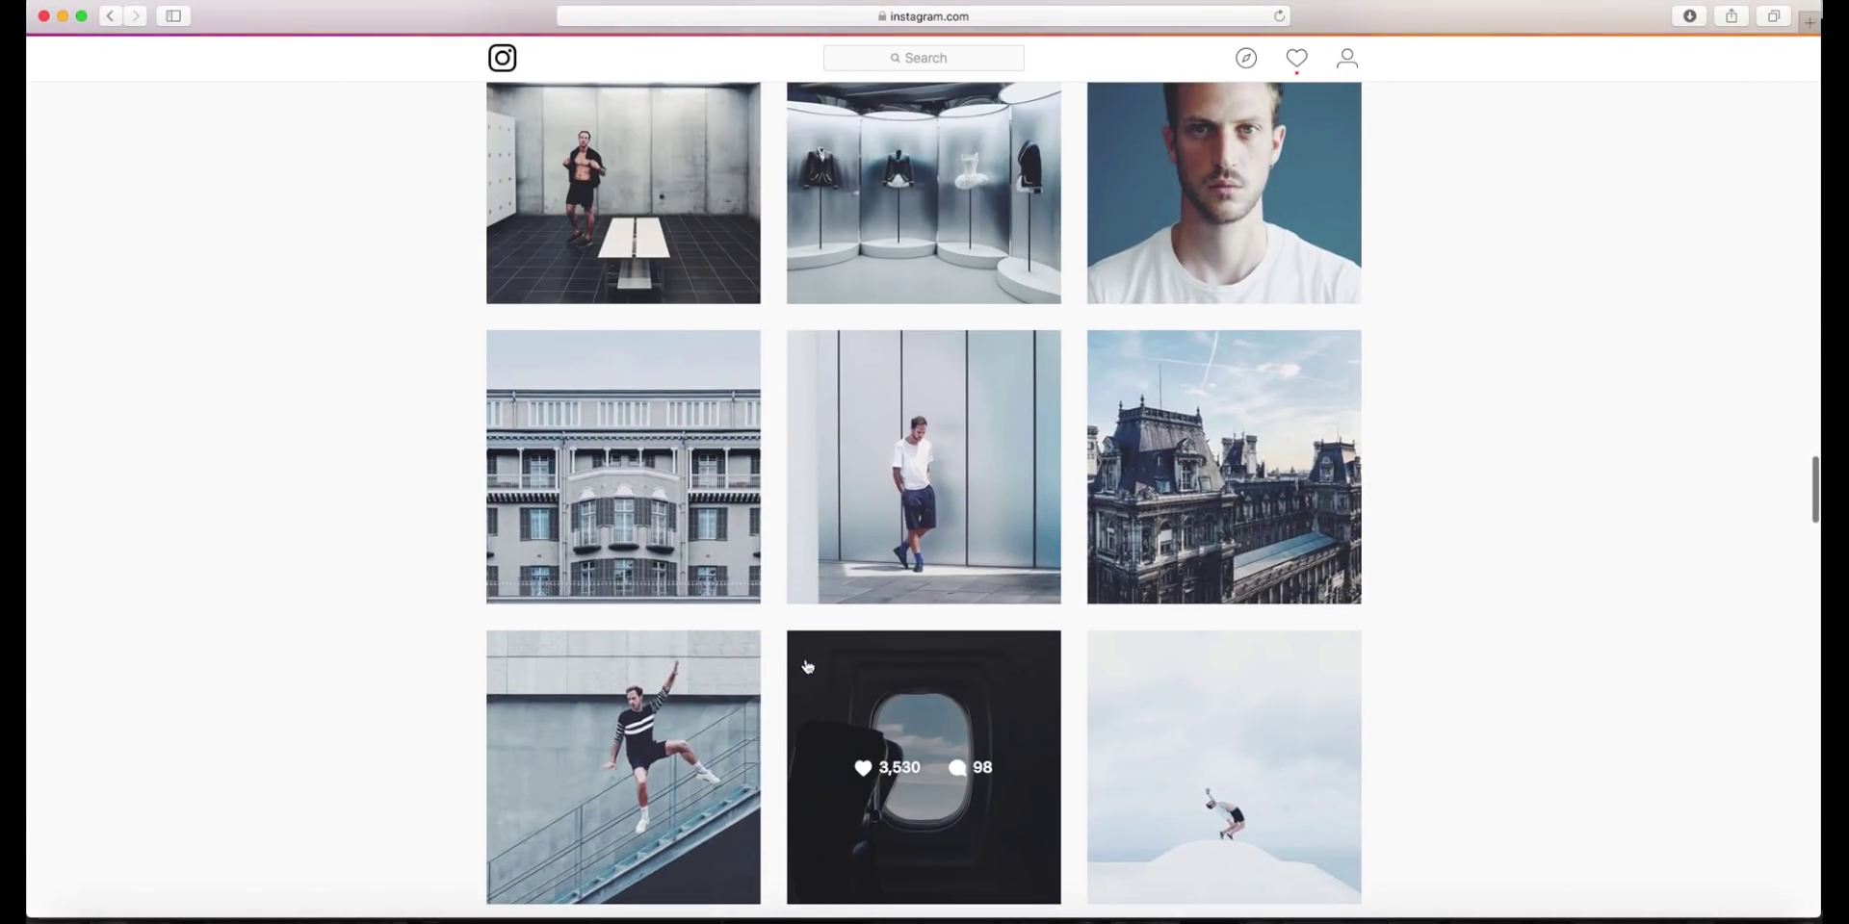
left_click(807, 666)
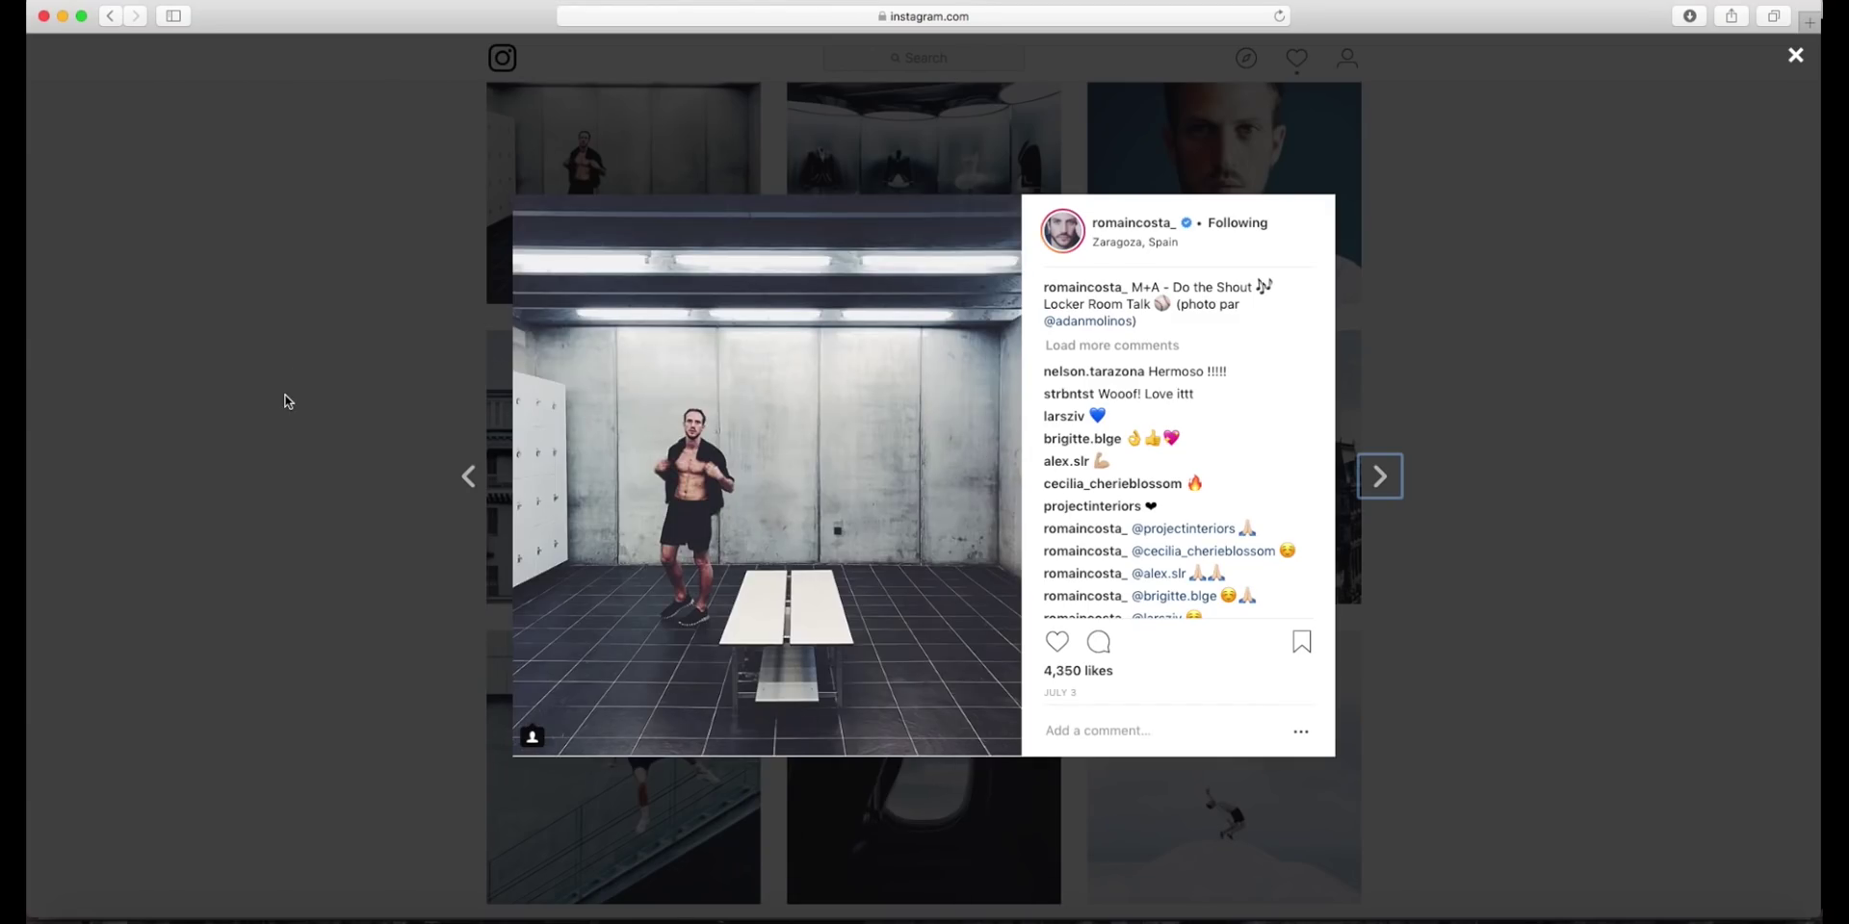
Close the locker room post and view the rooftop group photo of five men enlarged
left_click(287, 401)
scroll(1312, 761, "down", 8)
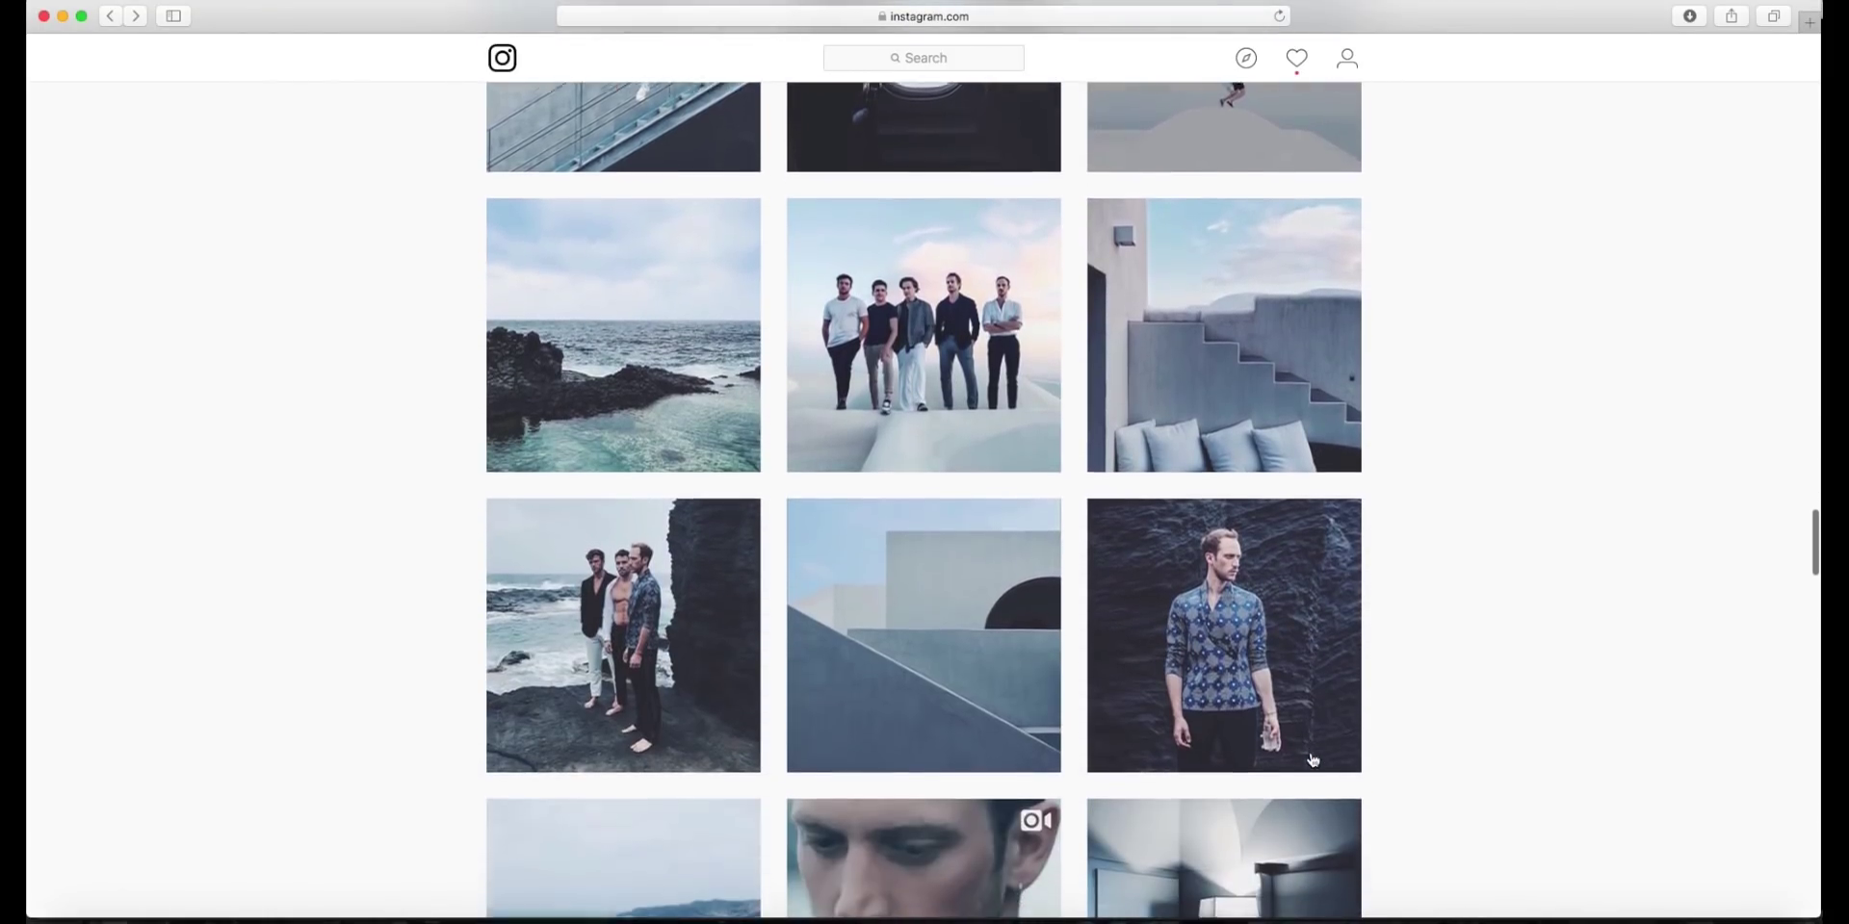
left_click(927, 383)
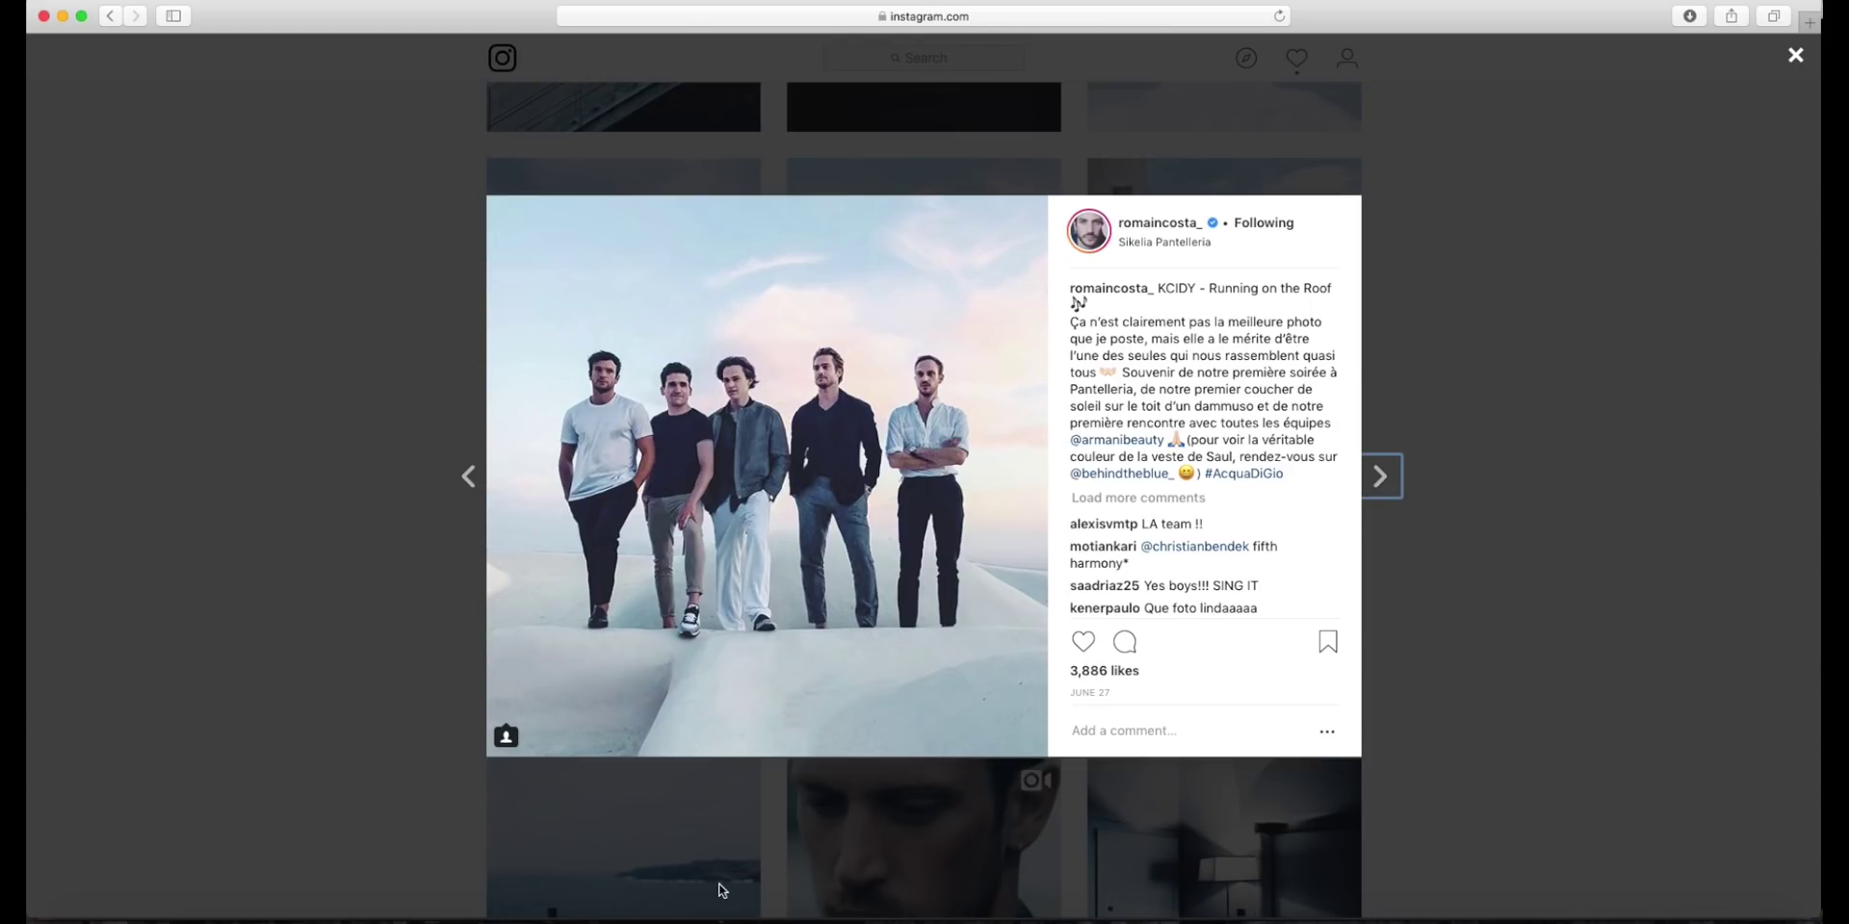
Switch to Lightroom and set the HSL hue of Blue to -6 and Aqua to +15
key("super+Tab")
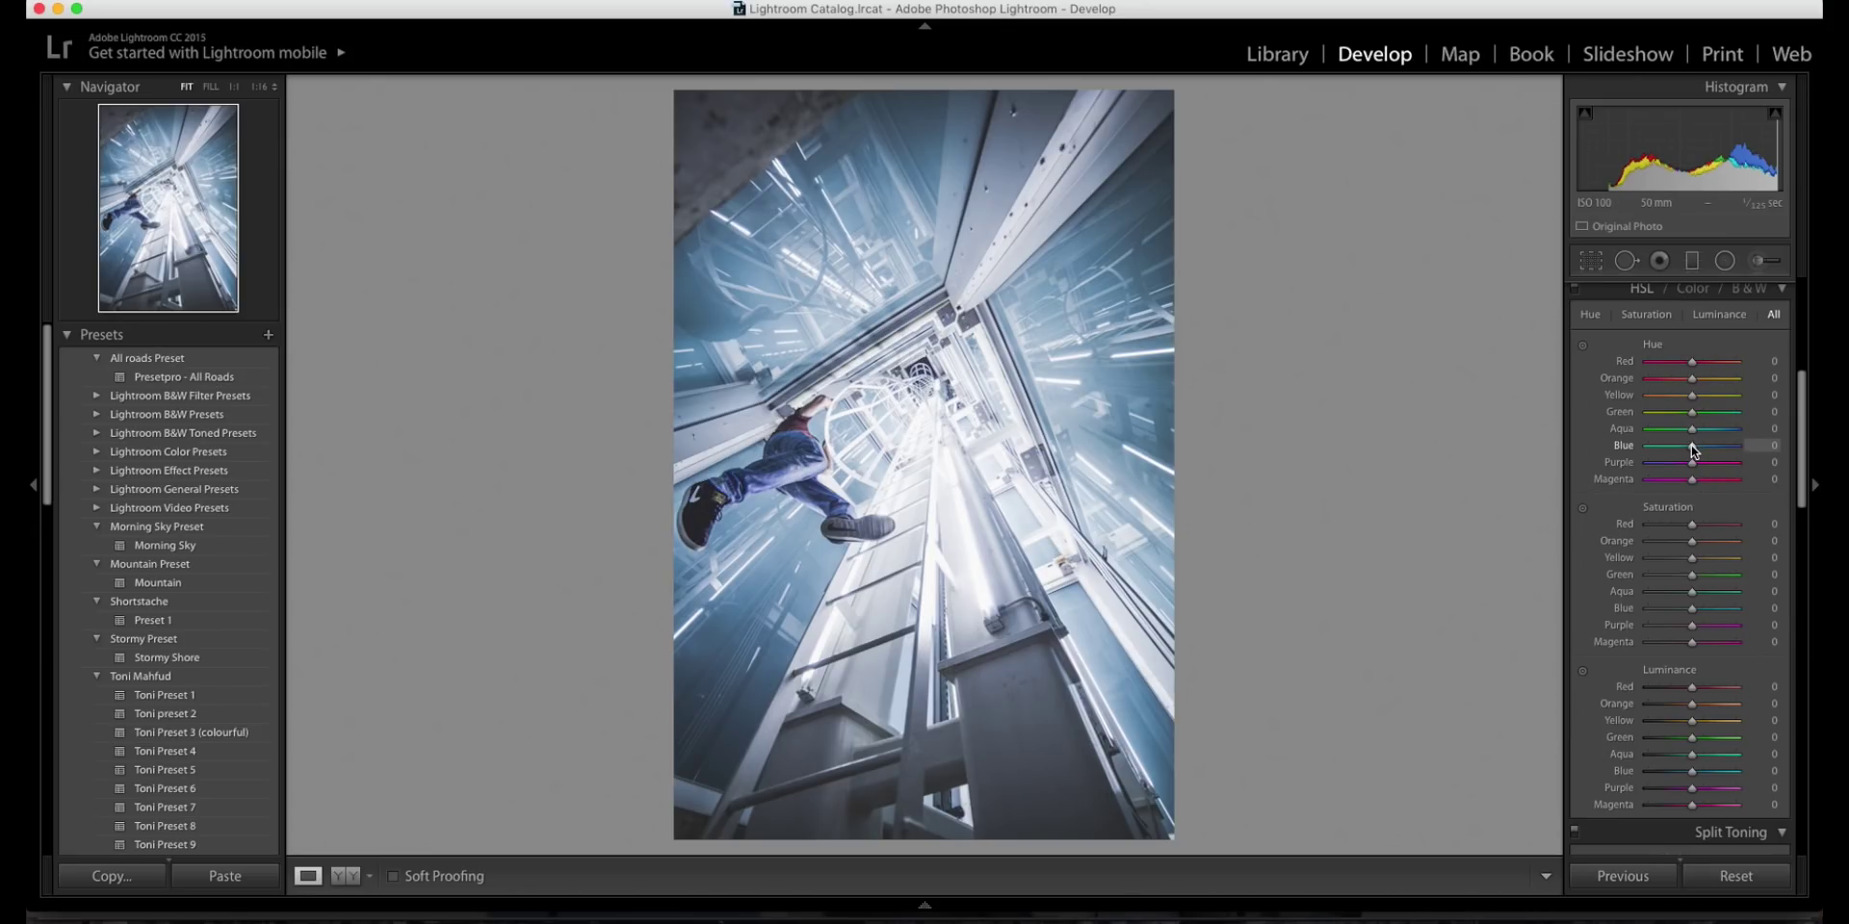
mouse_move(1693, 448)
left_mouse_down()
mouse_move(1719, 449)
mouse_move(1687, 449)
mouse_move(1699, 436)
mouse_move(1690, 455)
left_mouse_up()
Undo the trial Yellow, Orange and Green hue shifts, and try the Red hue at +100 before reverting it
key("super+z")
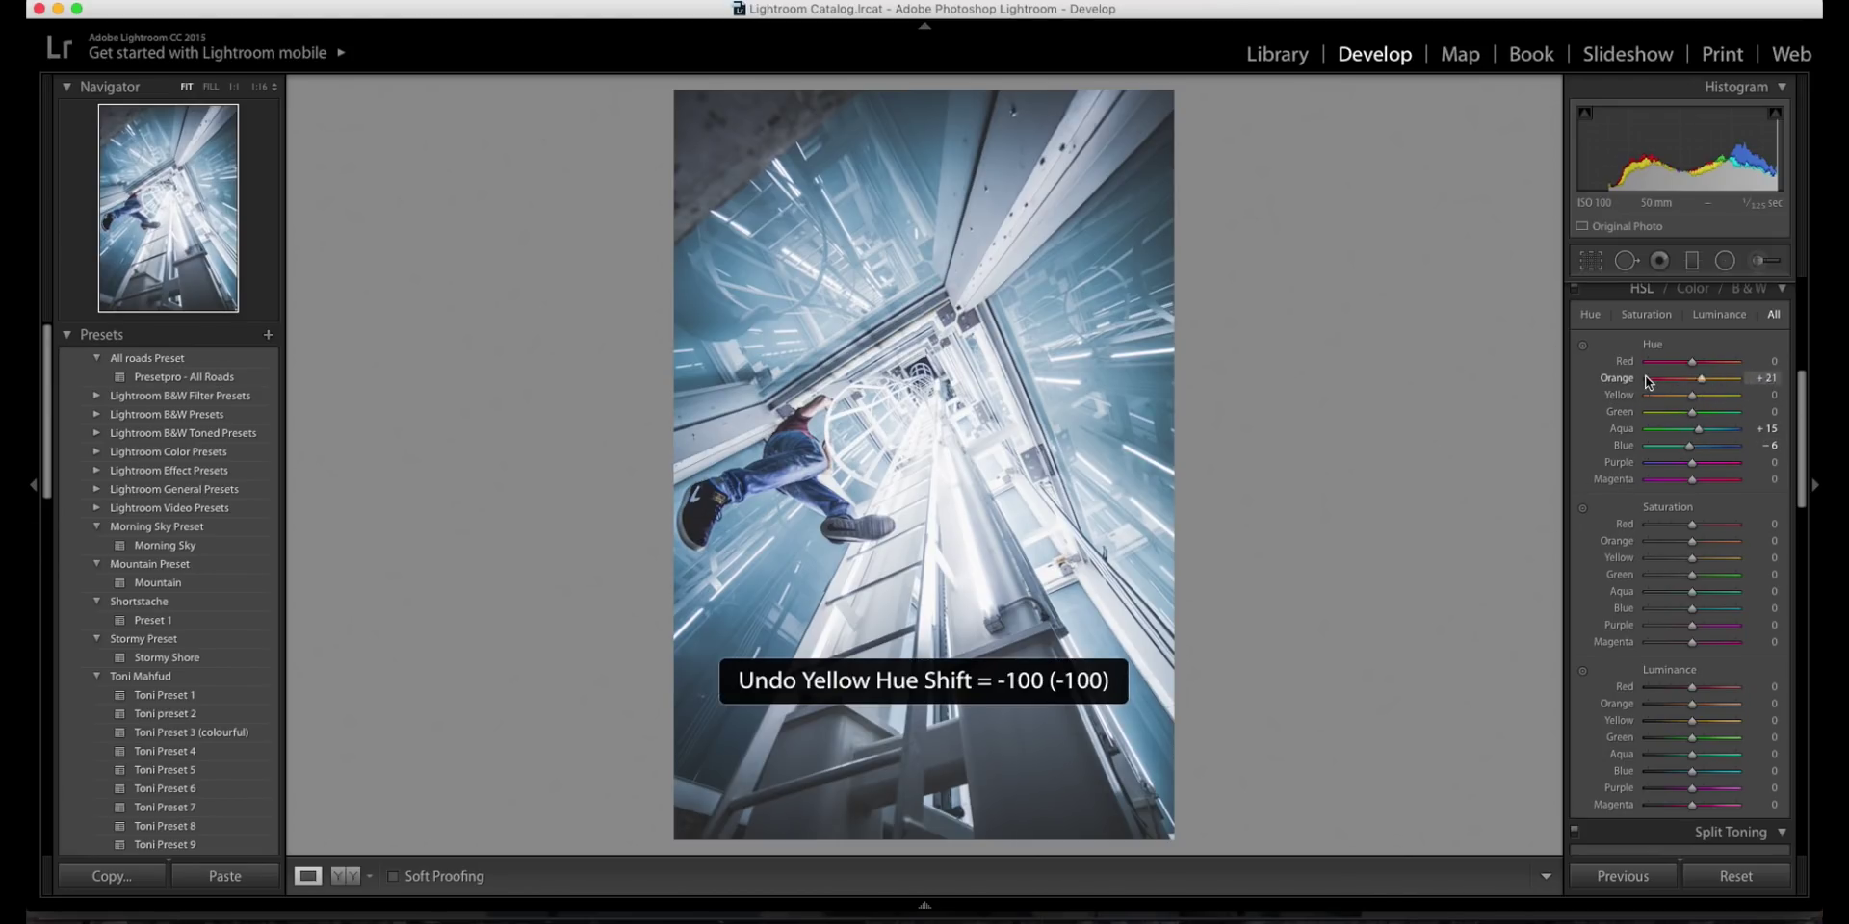
key("super+z")
key("super+z")
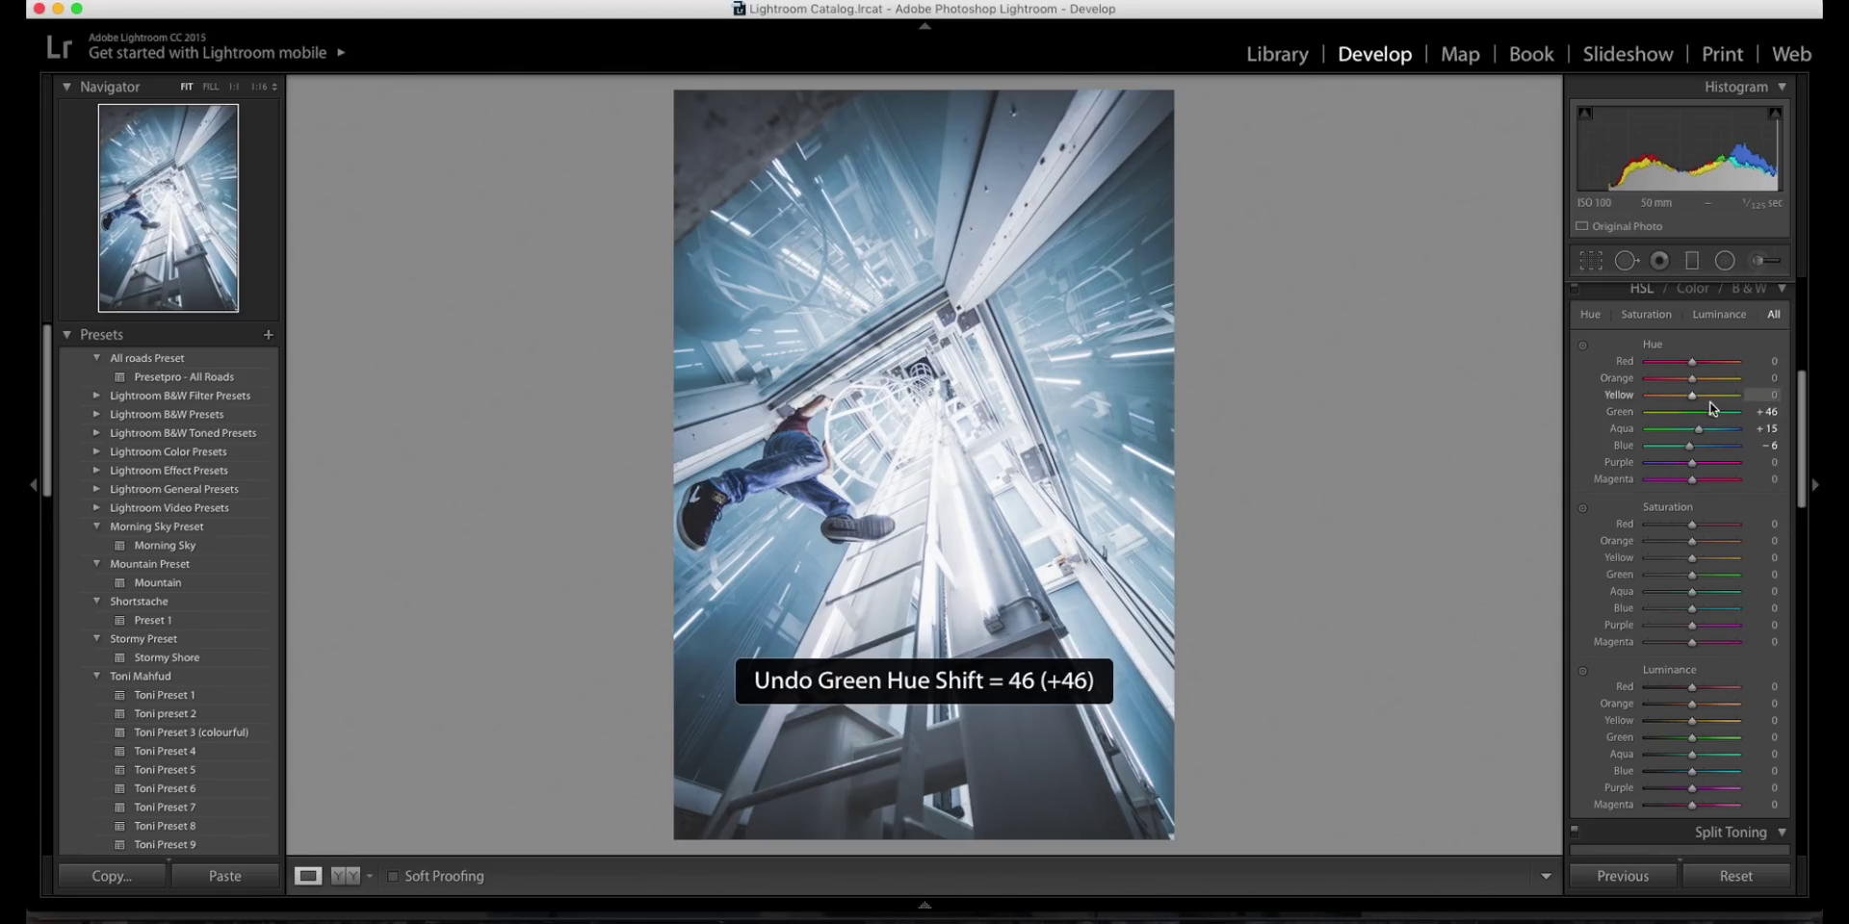
left_click_drag(1692, 361, 1739, 362)
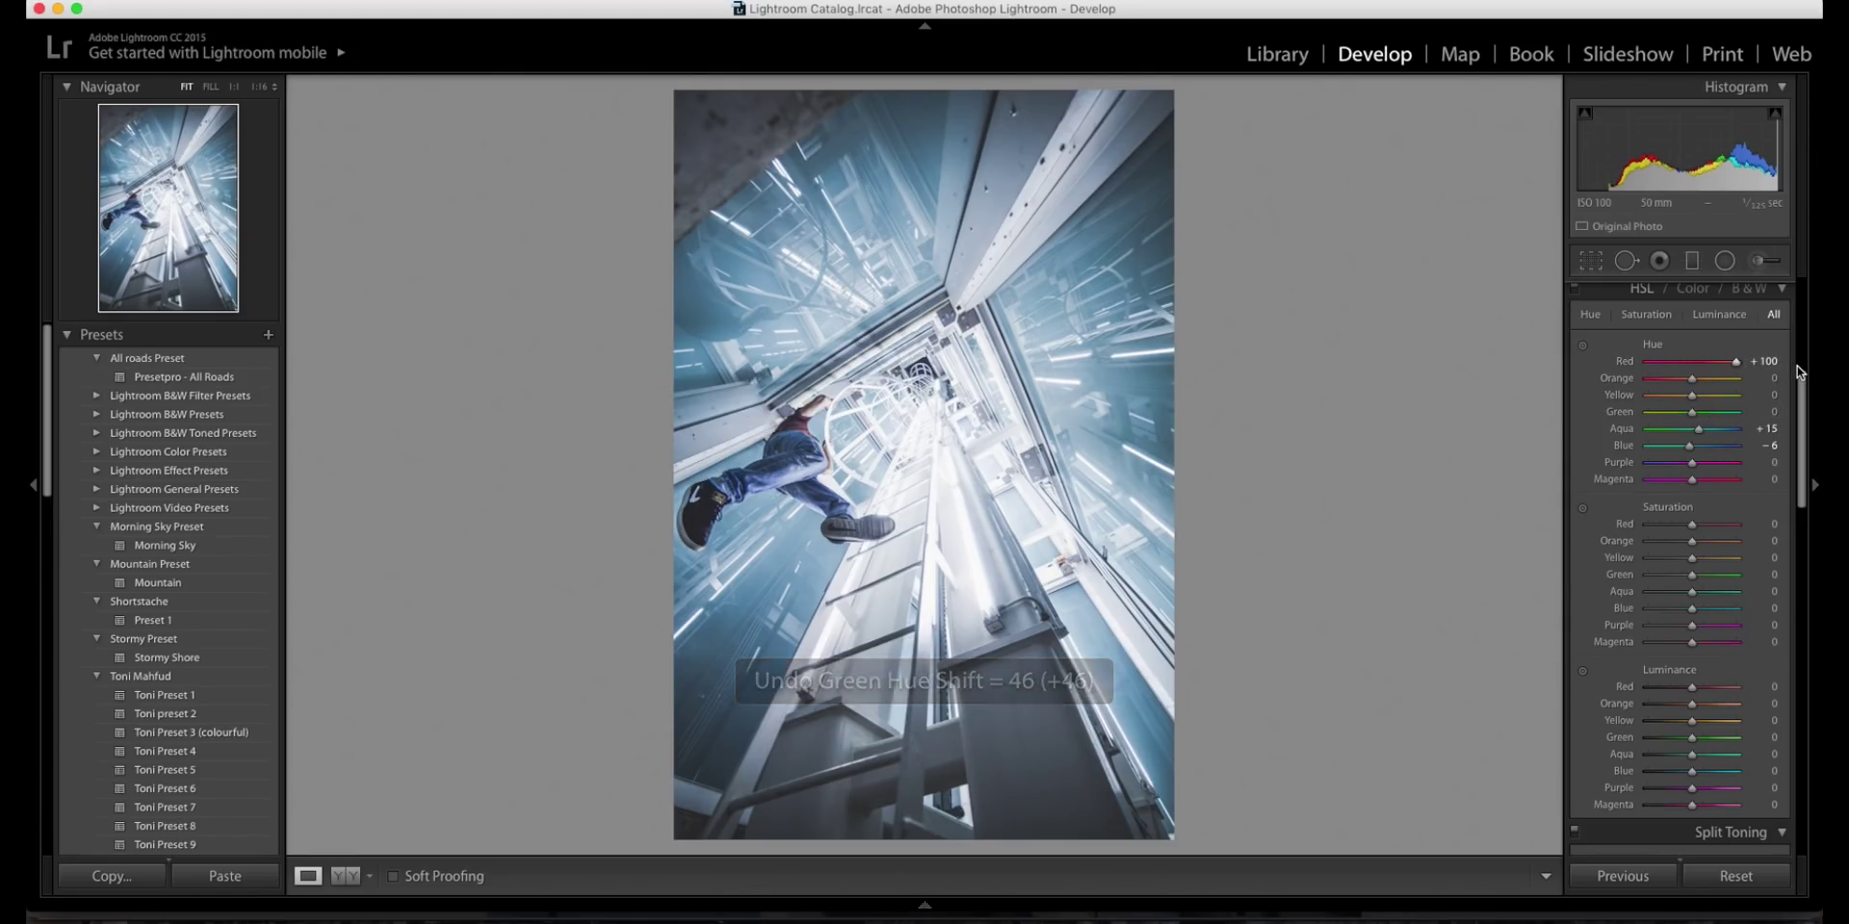
key("super+z")
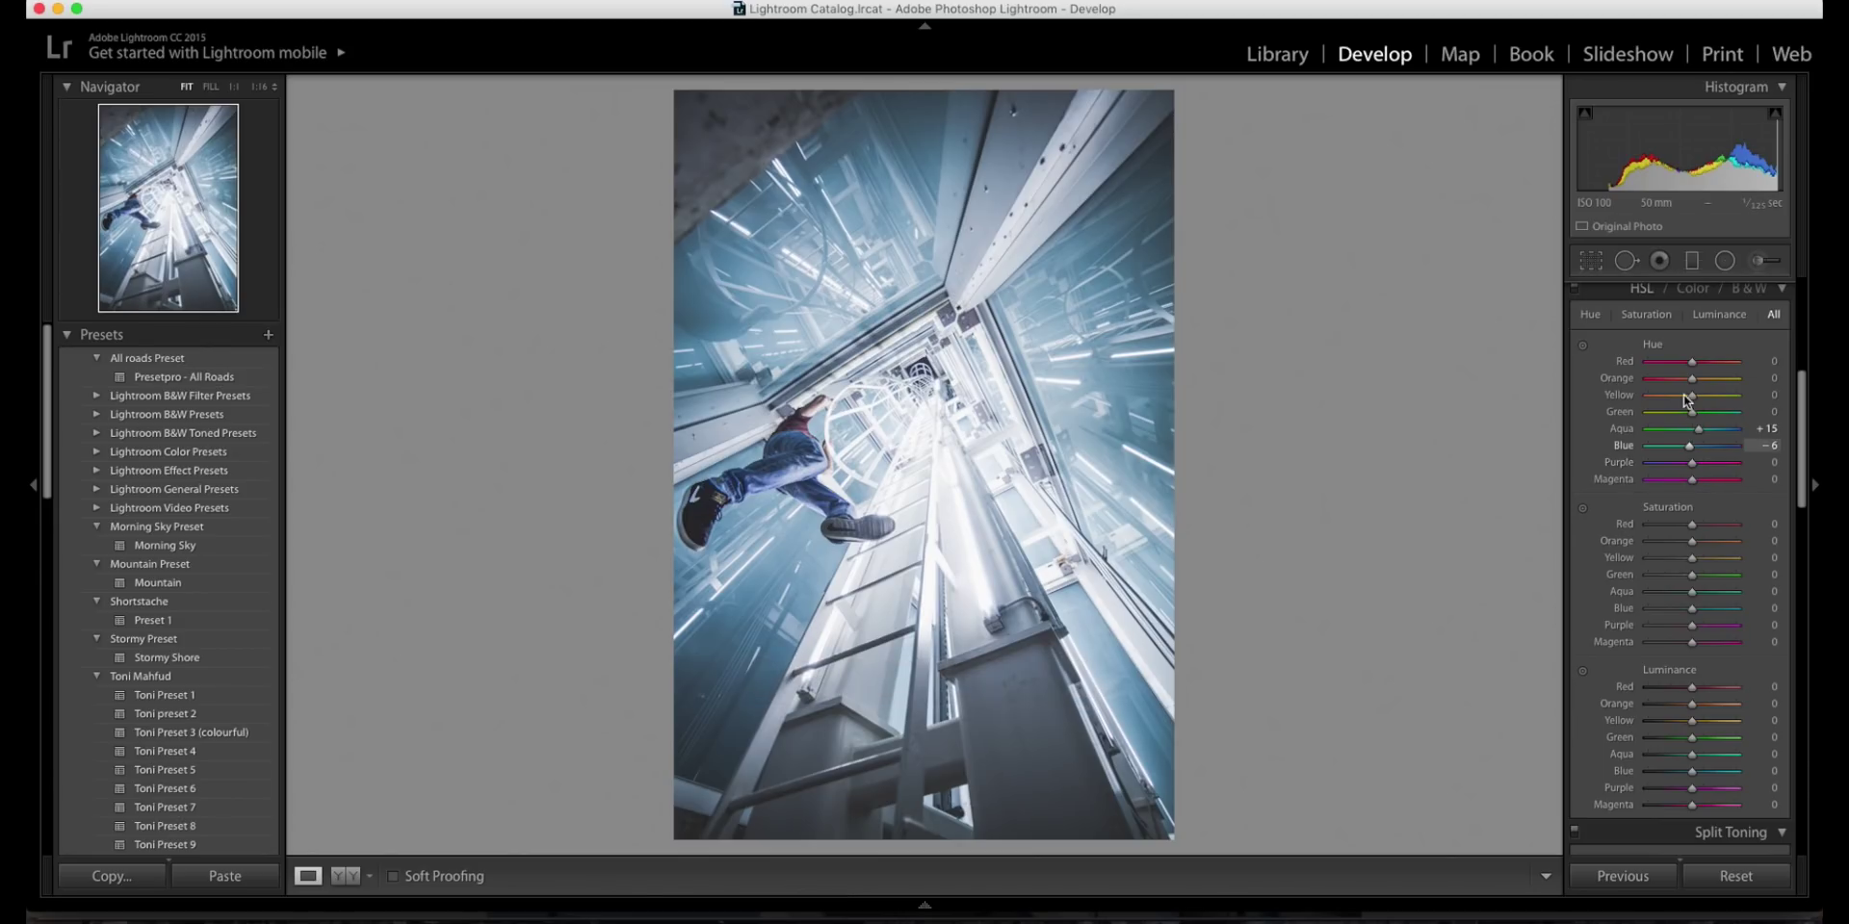
Set the HSL hue of Orange to -33, Yellow to +38 and Purple to -65
left_click_drag(1693, 380, 1659, 378)
key("super+z")
left_click_drag(1678, 381, 1678, 381)
scroll(1724, 568, "down", 2)
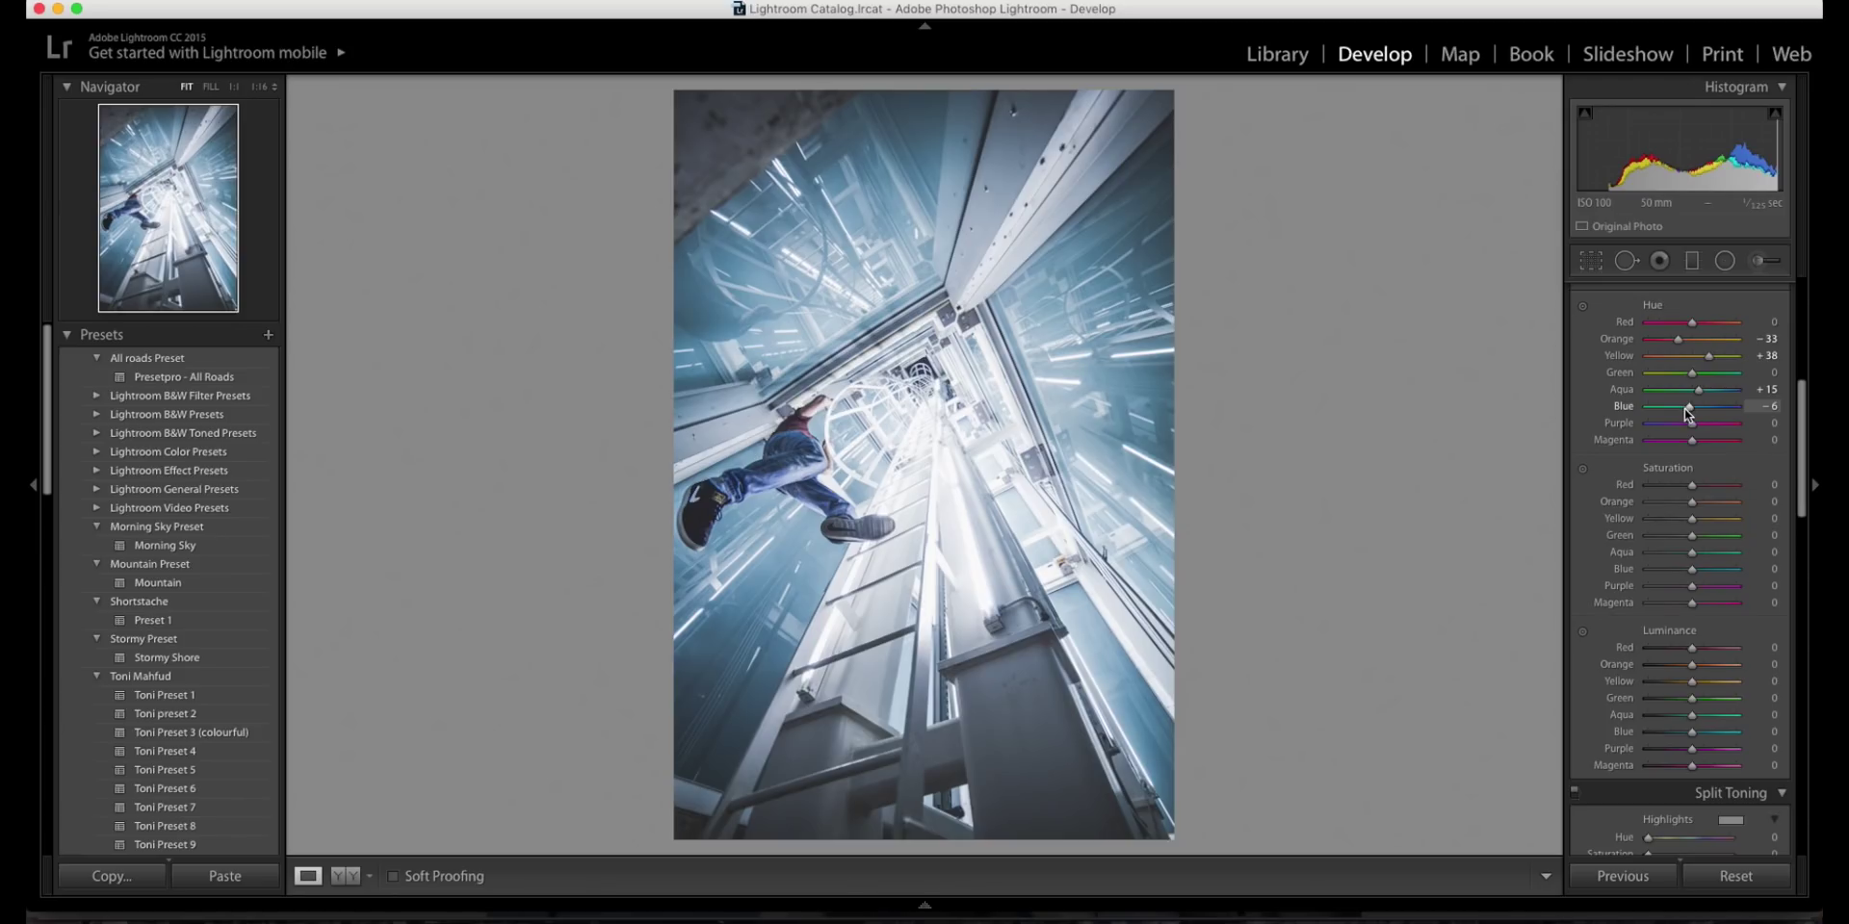
scroll(1686, 480, "down", 1)
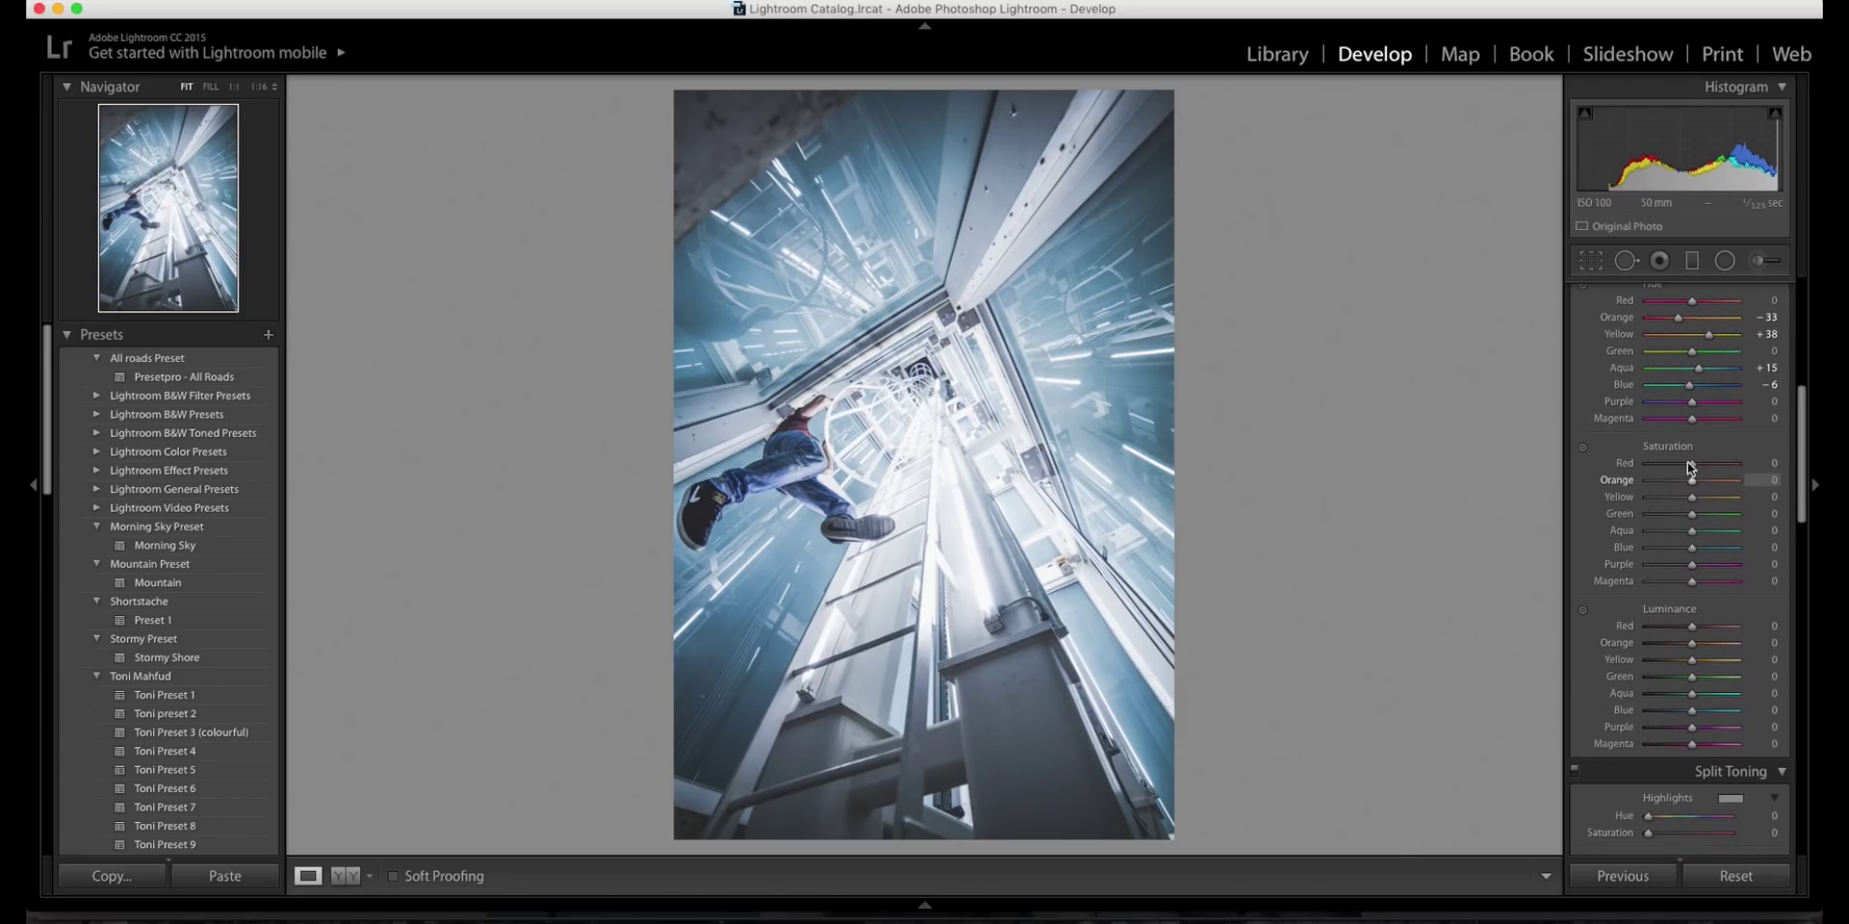
left_click_drag(1692, 402, 1648, 419)
key("super+z")
scroll(1673, 440, "down", 1)
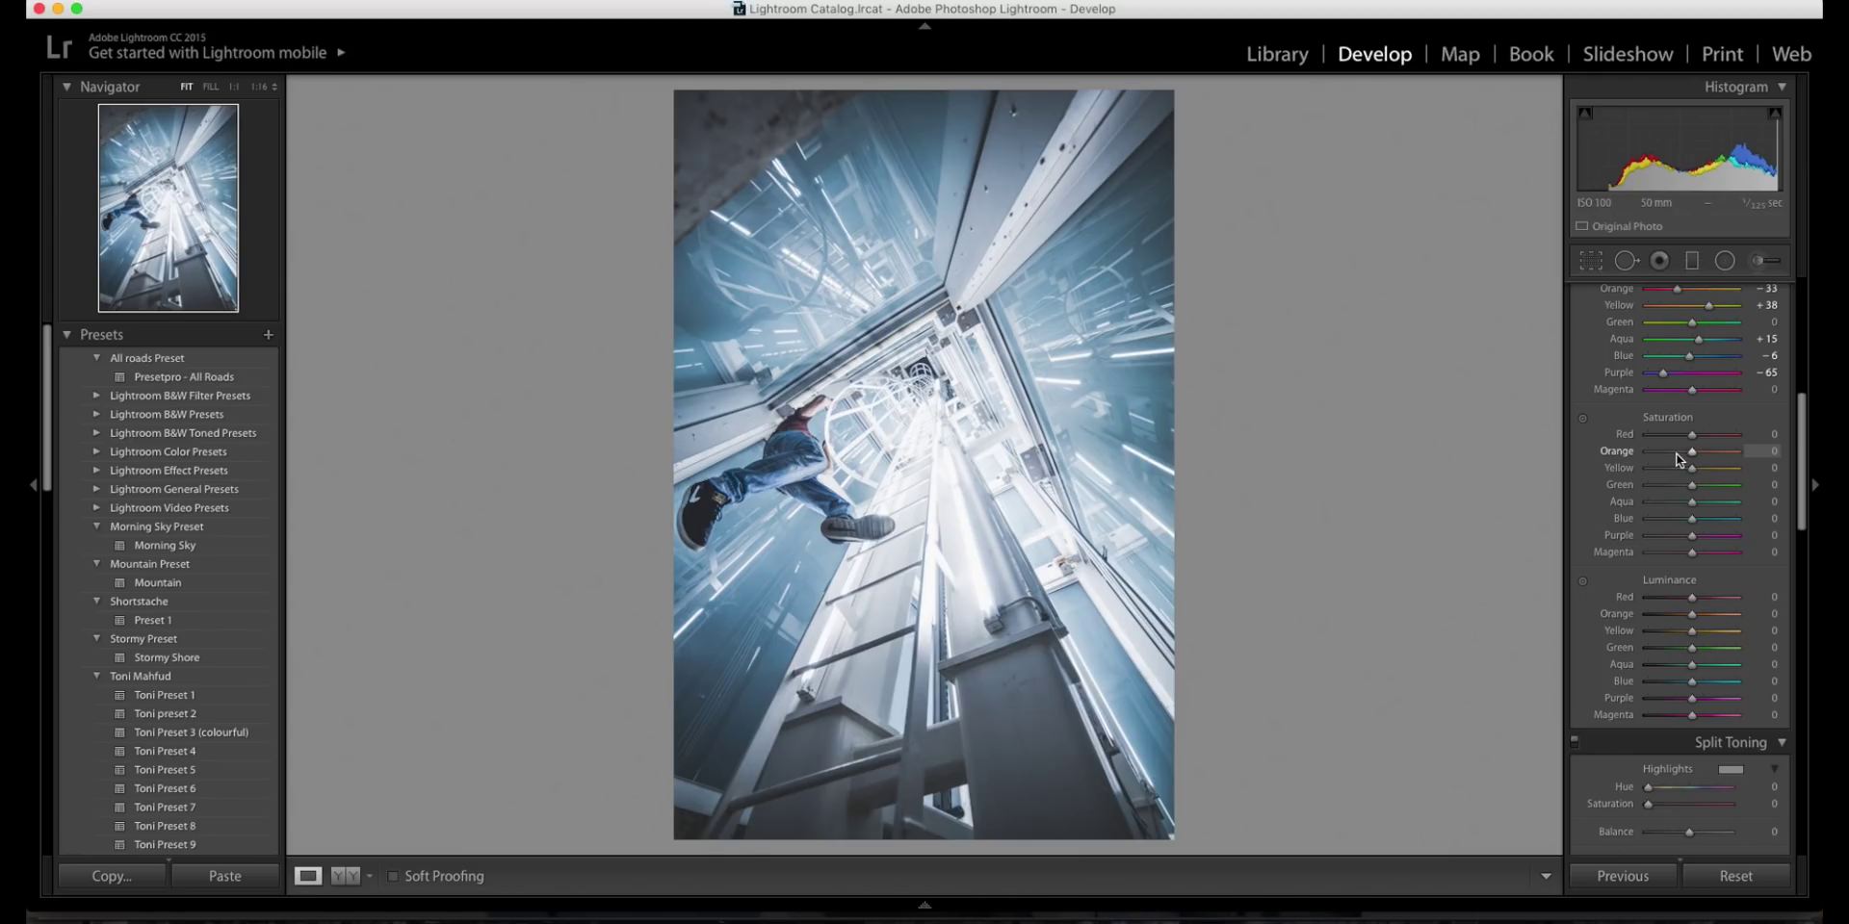
Set HSL saturation to Orange -25, Yellow -22, Green -26 and Blue -28, and luminance to Orange +30, Yellow +30 and Blue +39
left_click(1679, 453)
left_click(1680, 484)
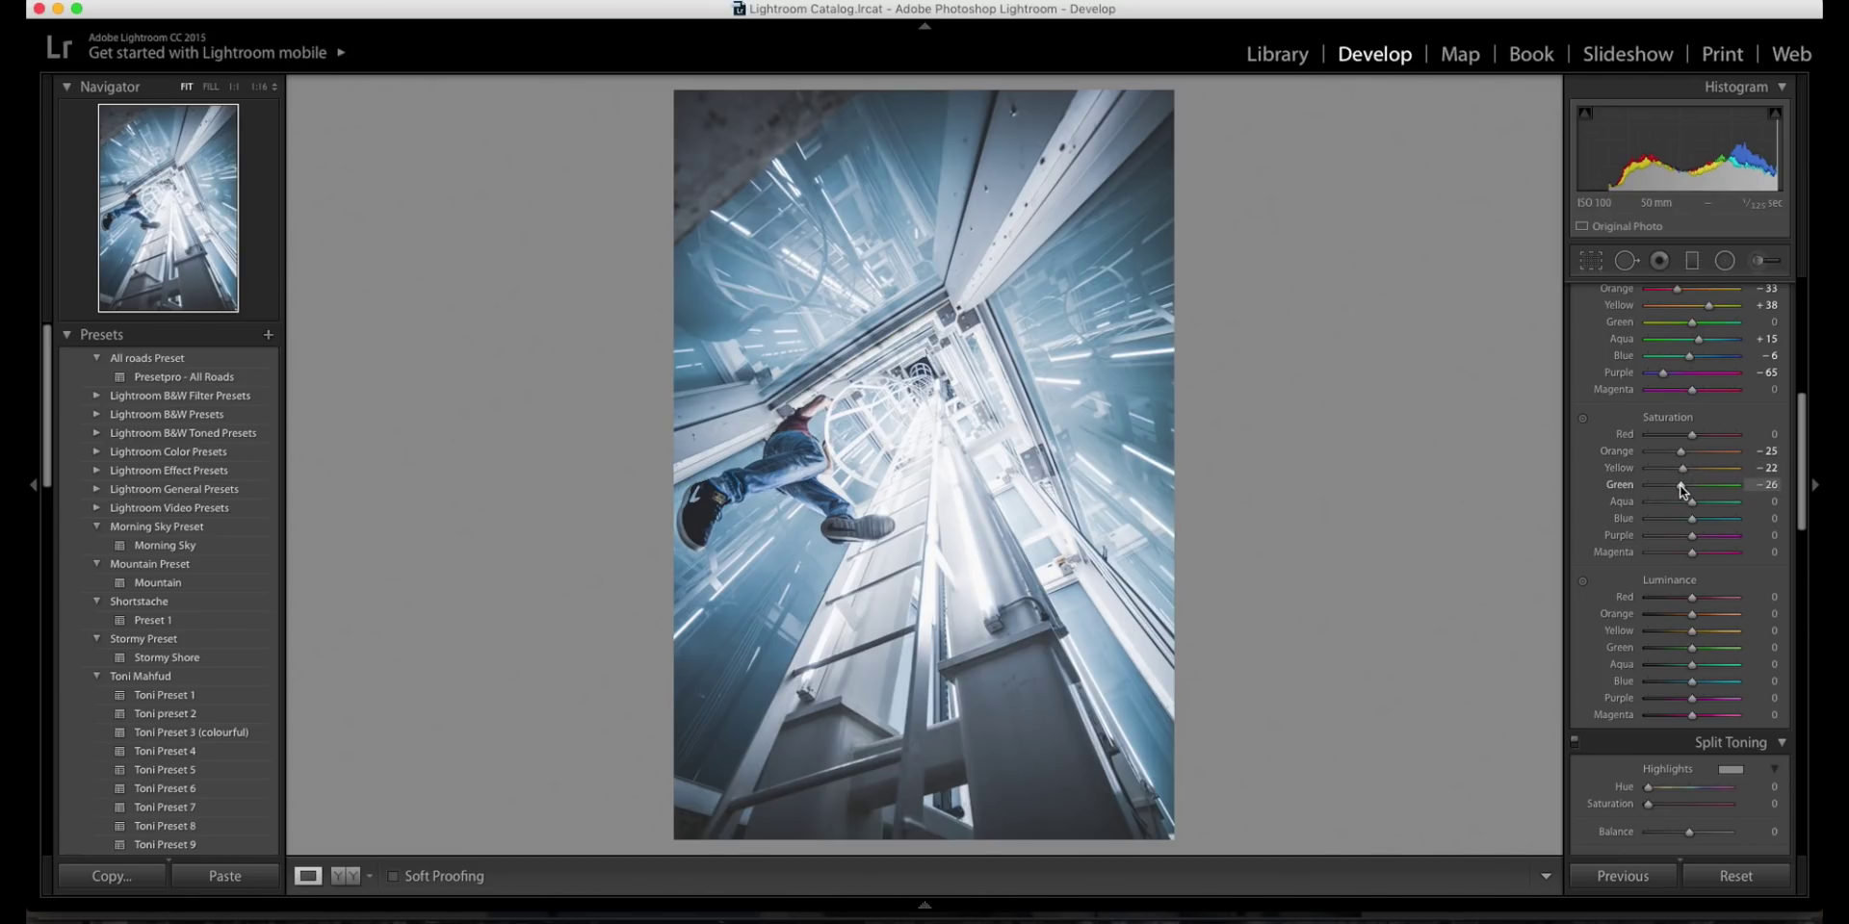
left_click(1681, 519)
left_click_drag(1681, 523, 1675, 523)
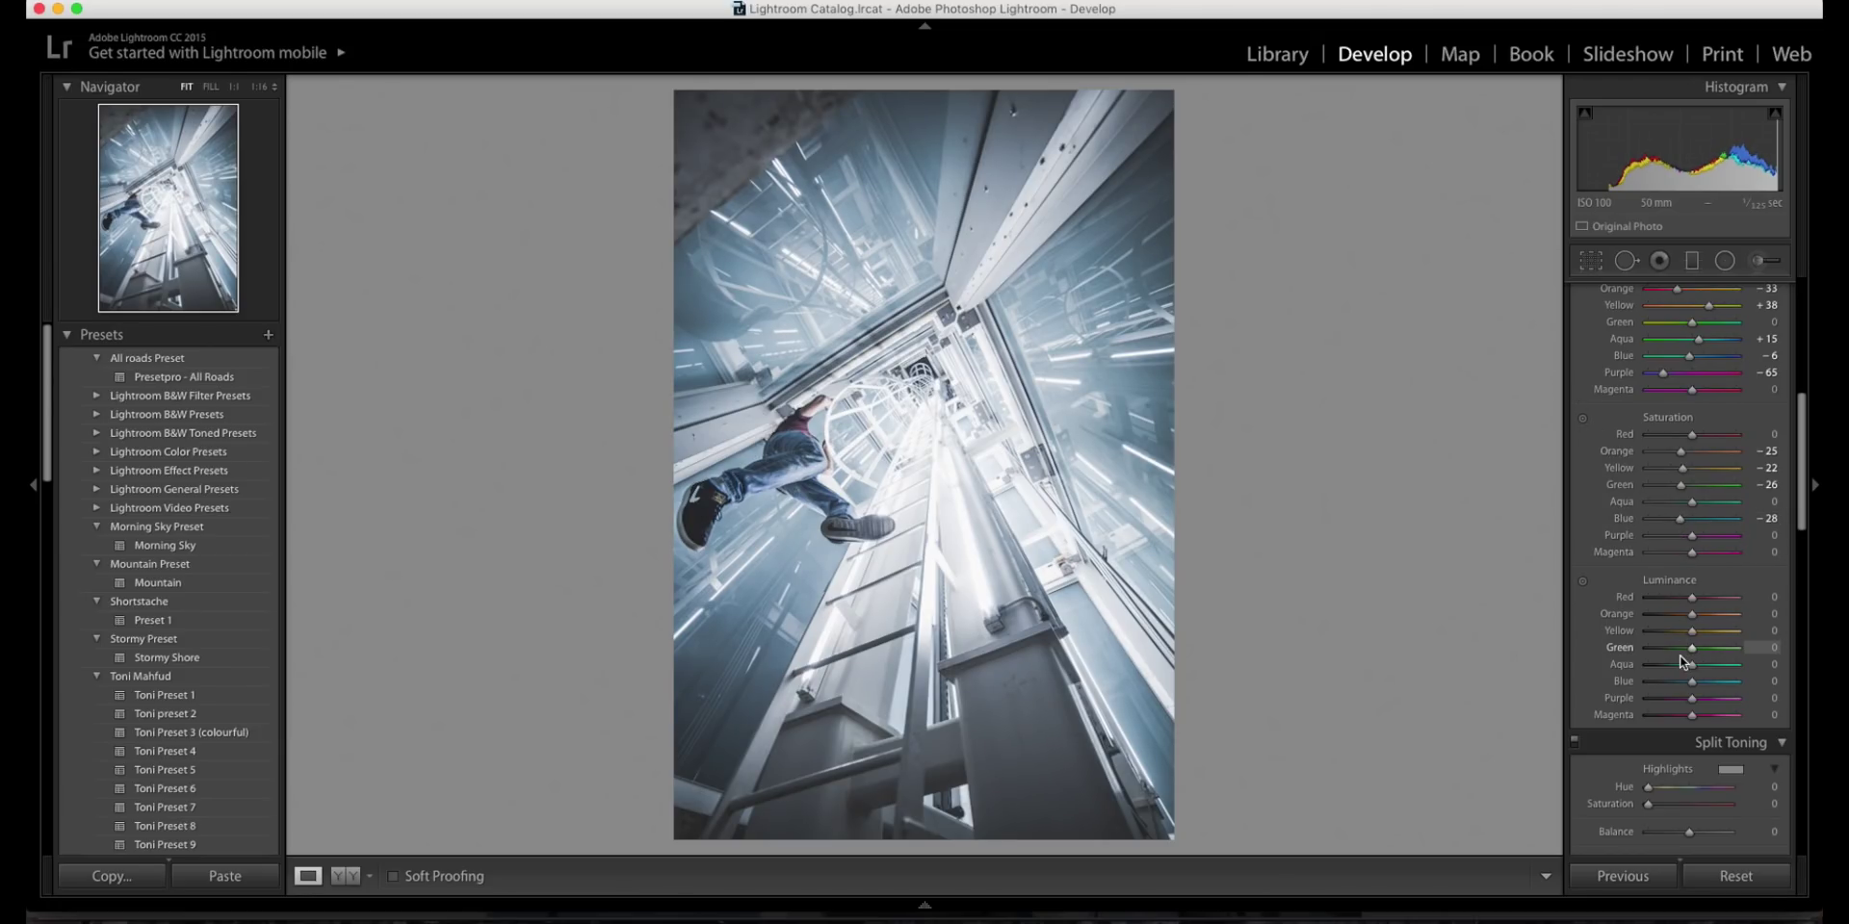
scroll(1695, 678, "down", 3)
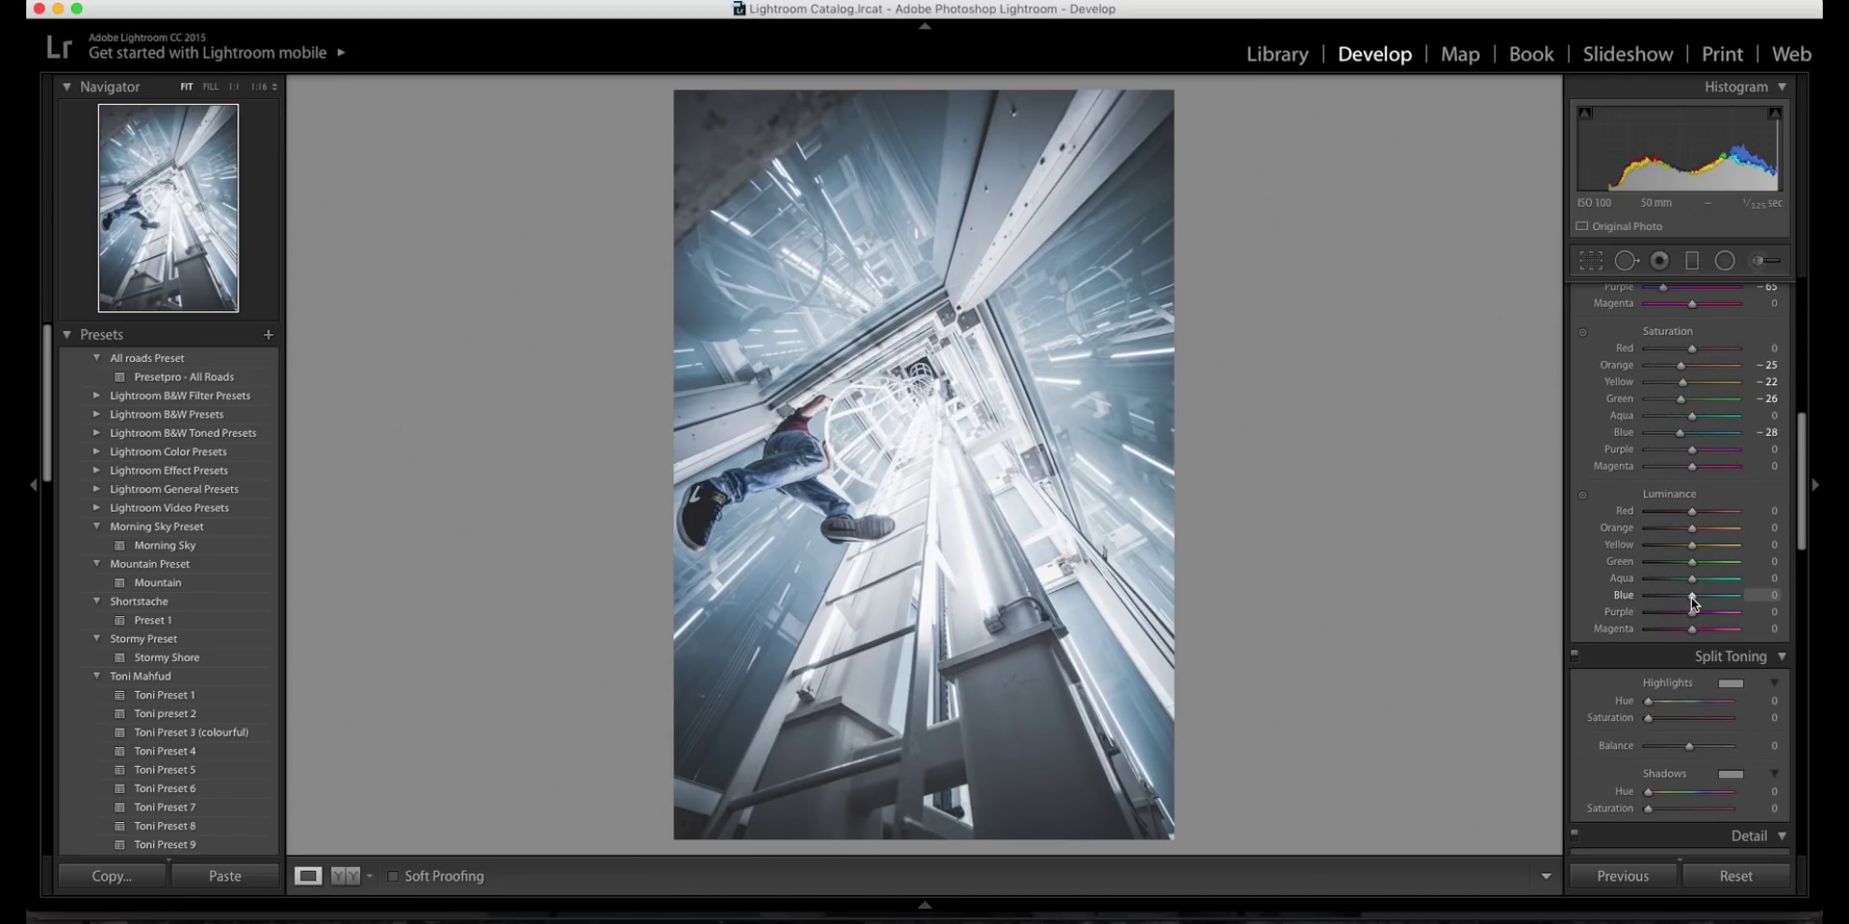
left_click_drag(1691, 595, 1710, 601)
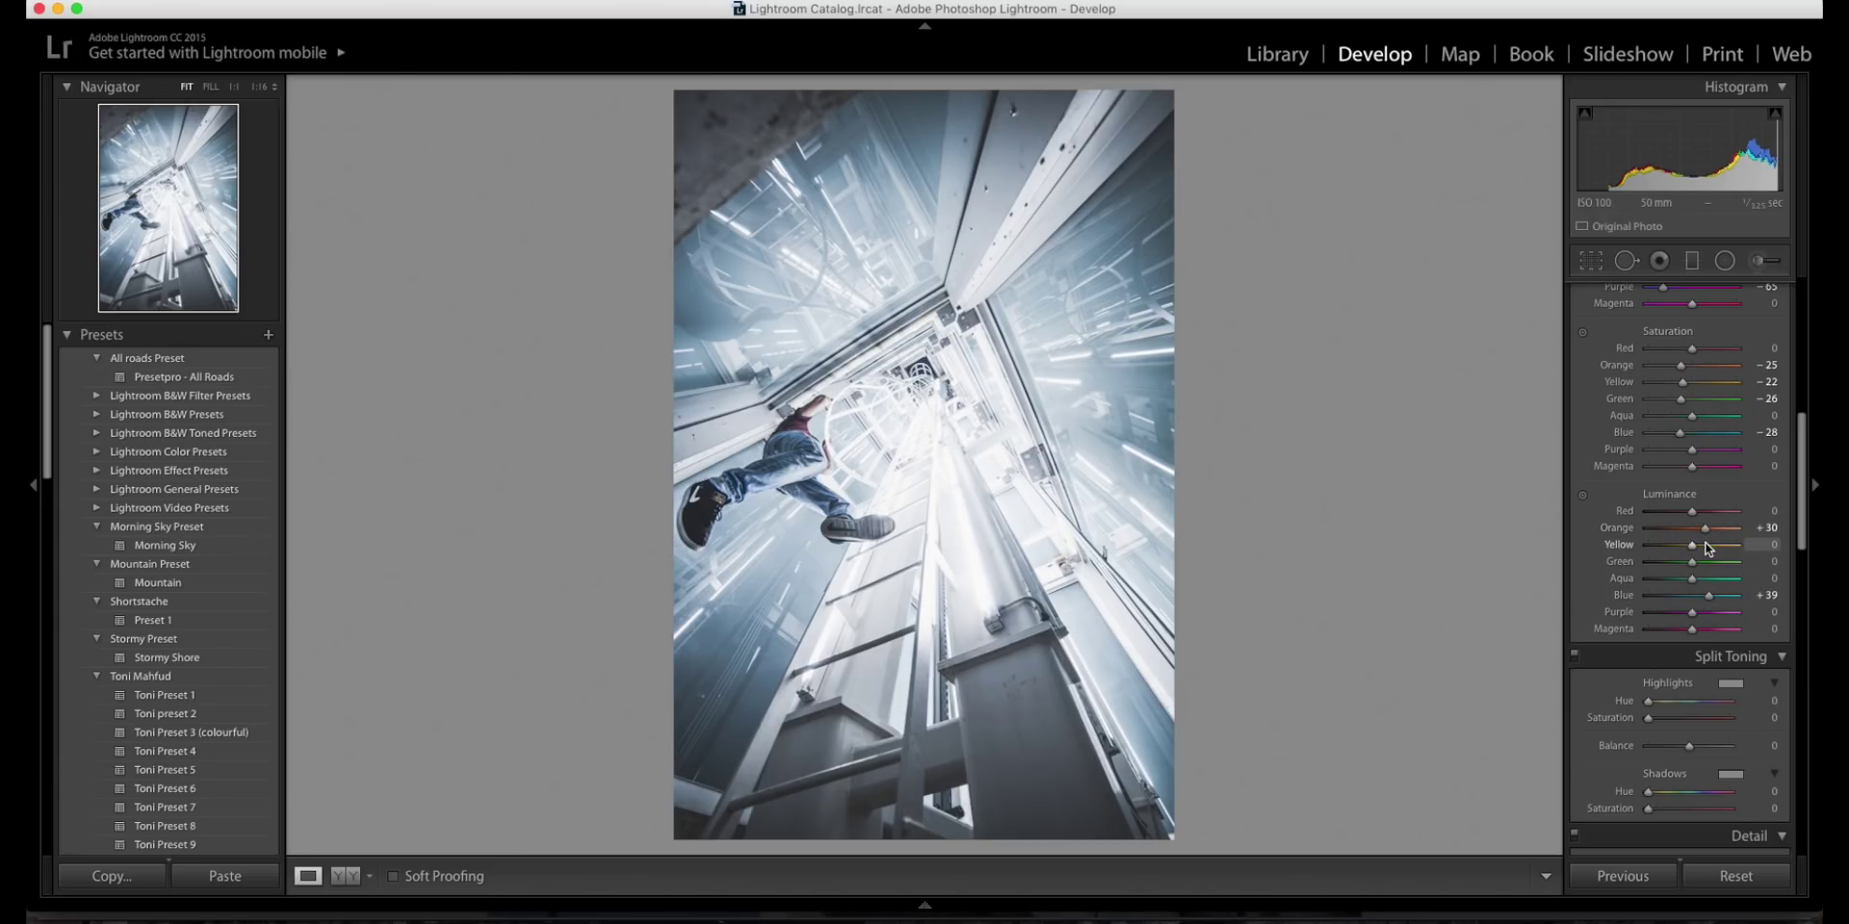
Split tone the photo with highlights at hue 49, saturation 9, and shadows at hue 221, saturation 16
scroll(1707, 549, "down", 5)
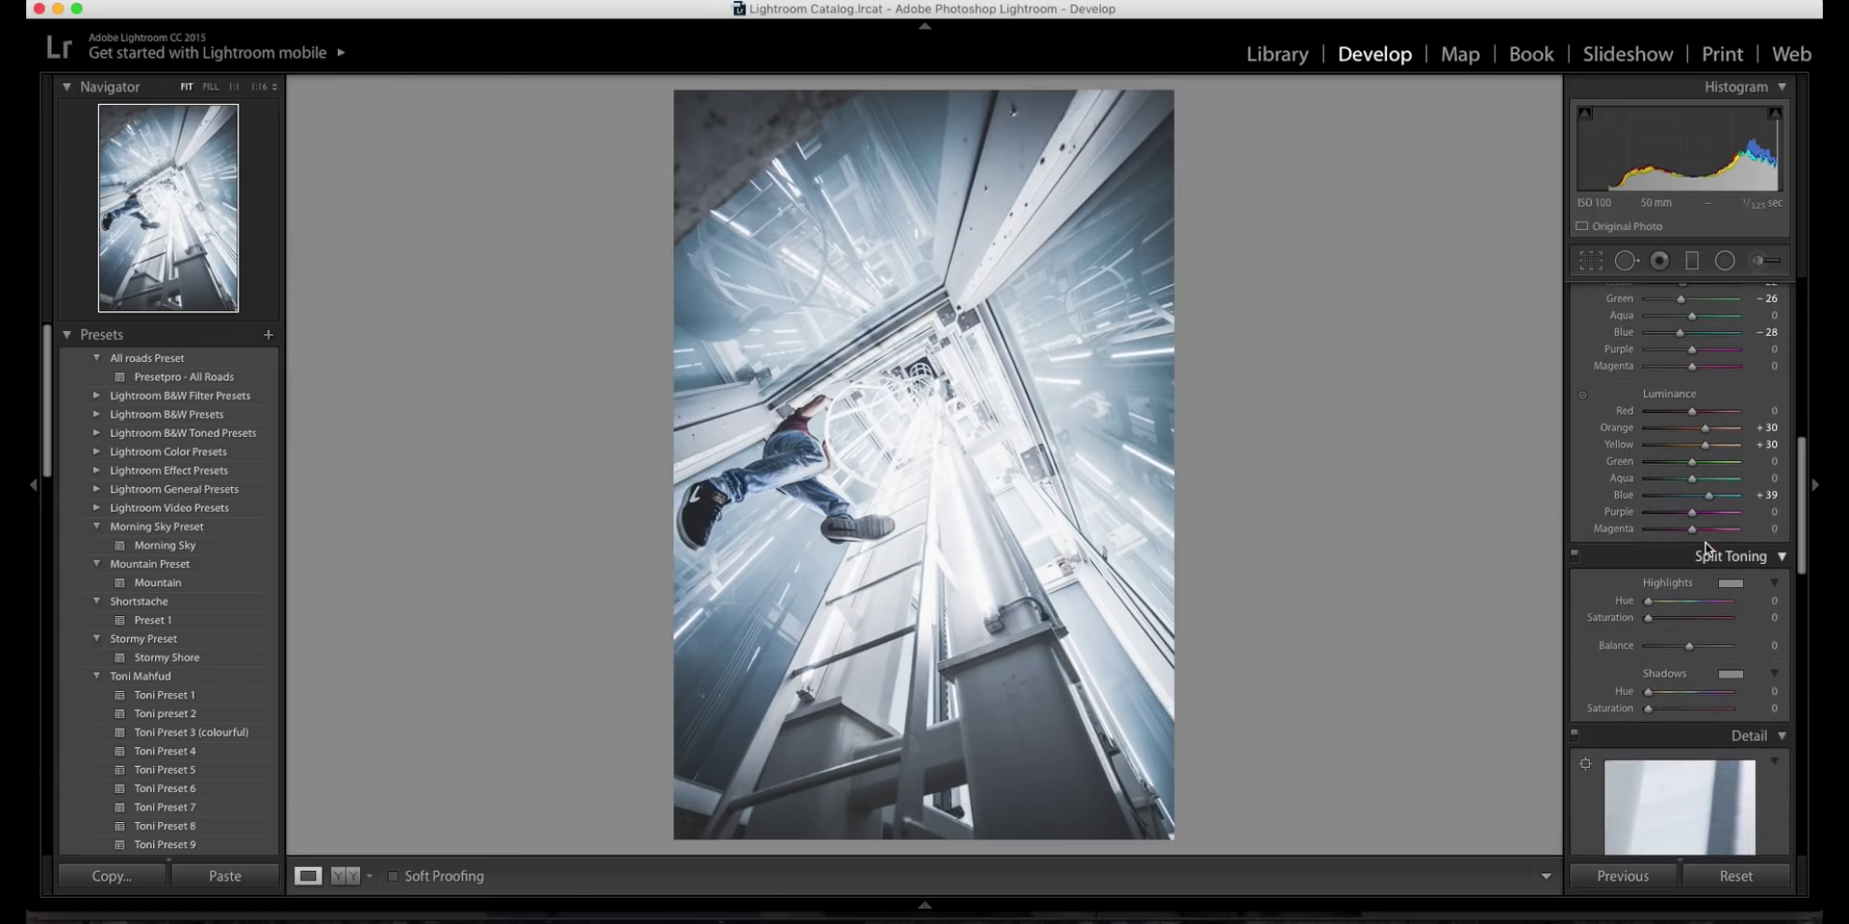
mouse_move(1648, 617)
left_mouse_down()
mouse_move(1681, 618)
mouse_move(1669, 603)
mouse_move(1653, 618)
left_mouse_up()
scroll(1654, 618, "down", 4)
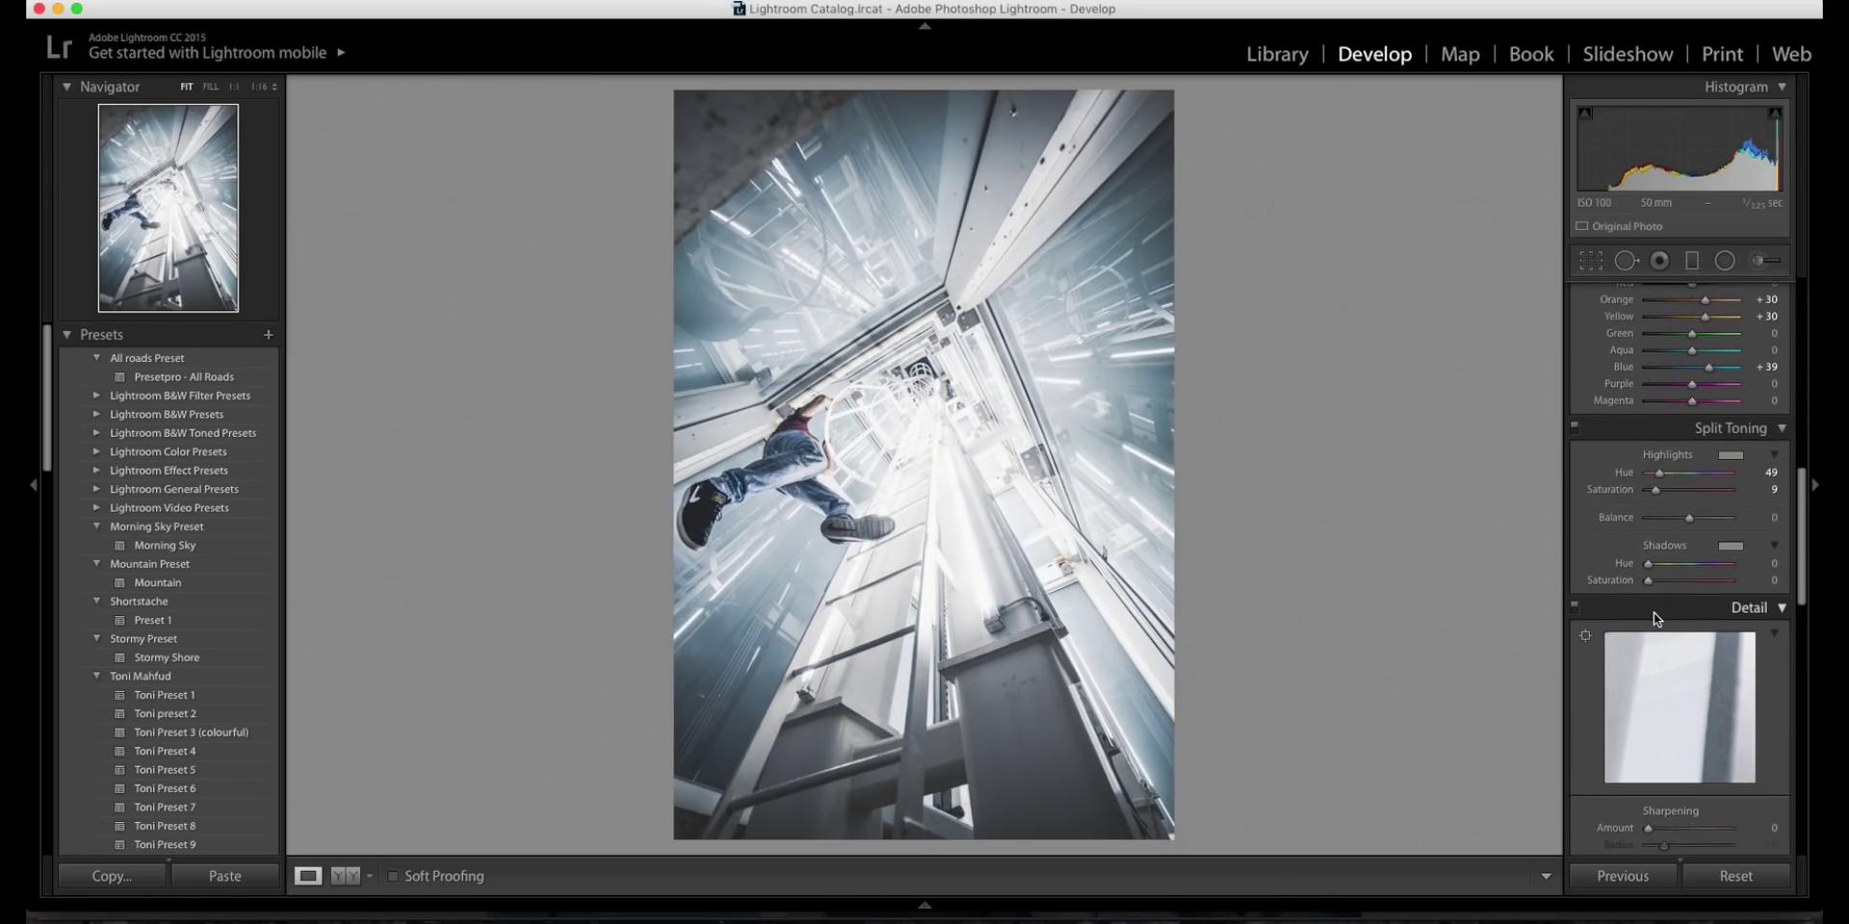
left_click_drag(1647, 581, 1703, 570)
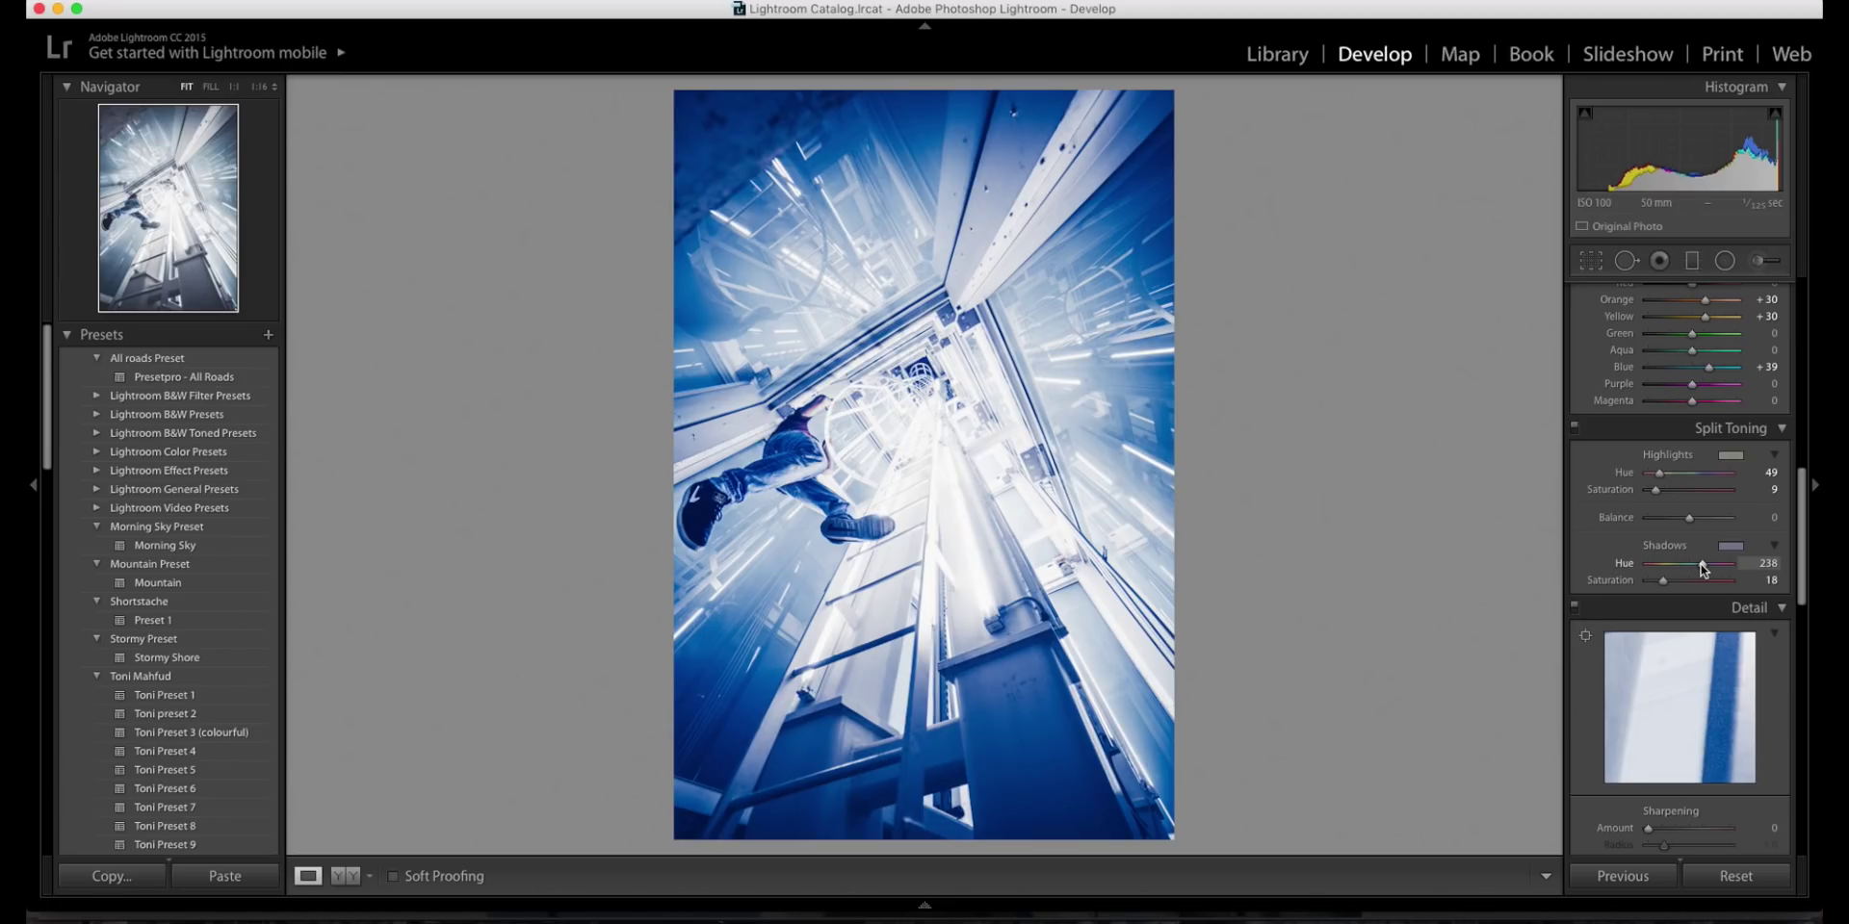
left_click_drag(1703, 570, 1699, 570)
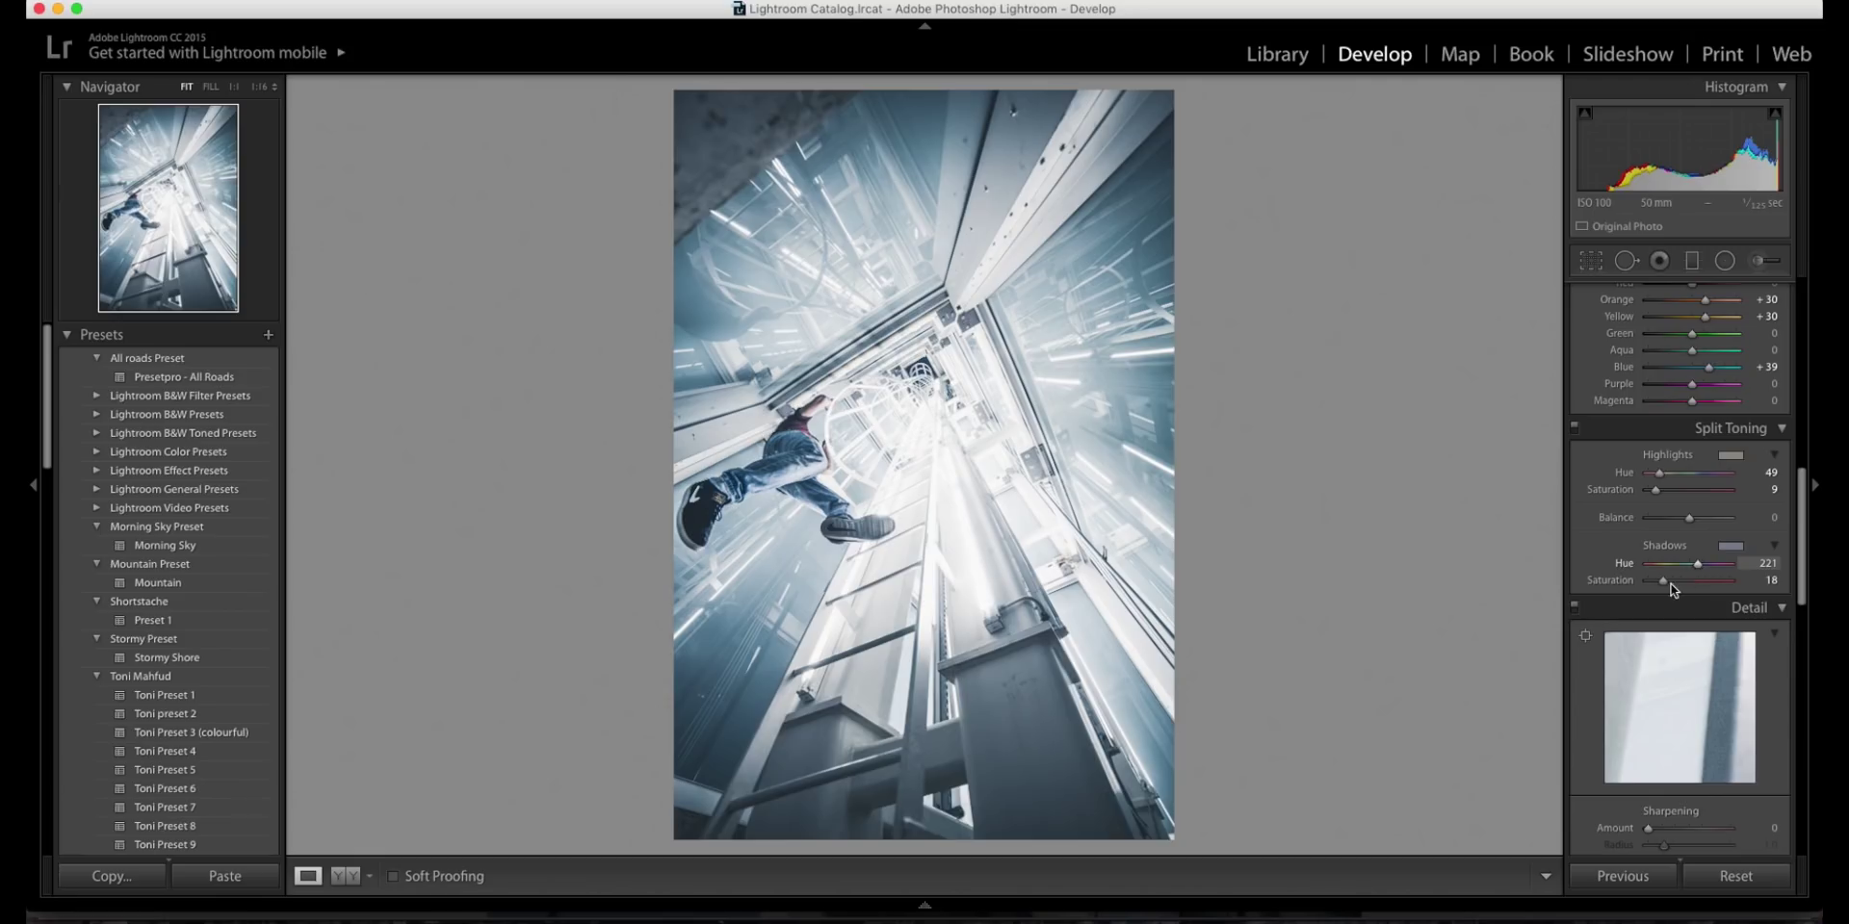
left_click_drag(1658, 580, 1657, 580)
Compare the photo with and without split toning while rechecking the highlights saturation at 9, and leave the effect enabled
left_click(1574, 428)
left_click(1575, 428)
left_click(1575, 427)
left_click(1575, 428)
left_click_drag(1650, 490, 1657, 489)
left_click(1574, 427)
left_click(1574, 428)
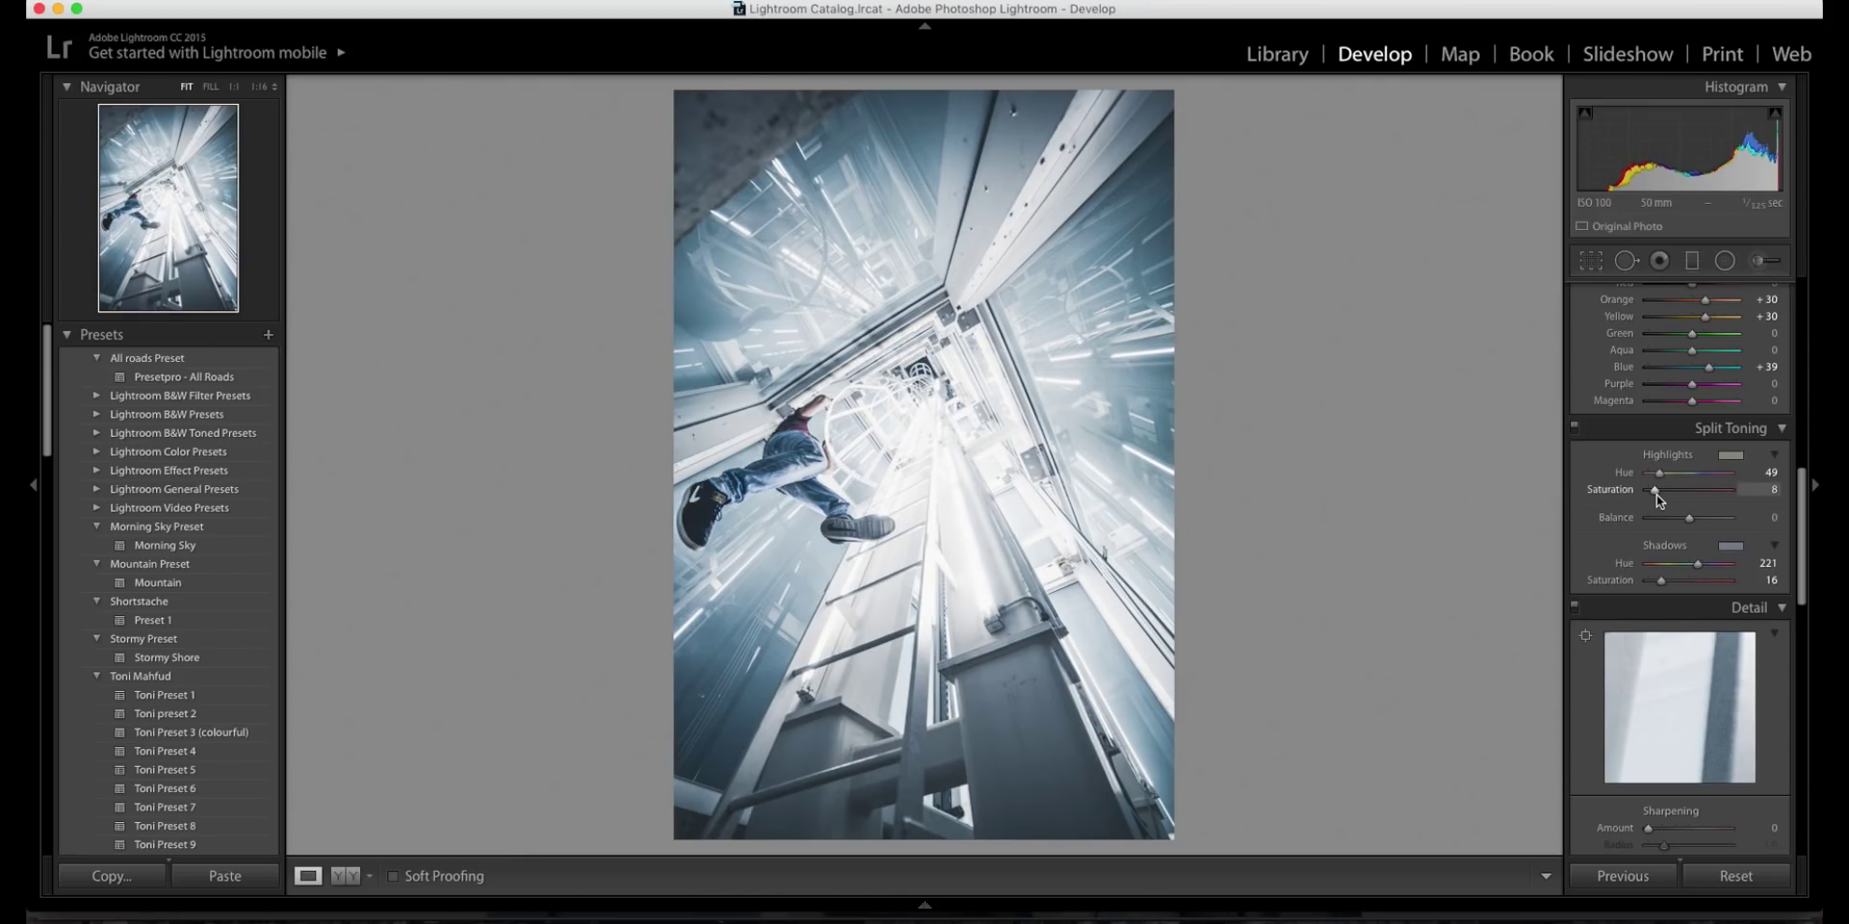
left_click(1575, 428)
left_click(1574, 427)
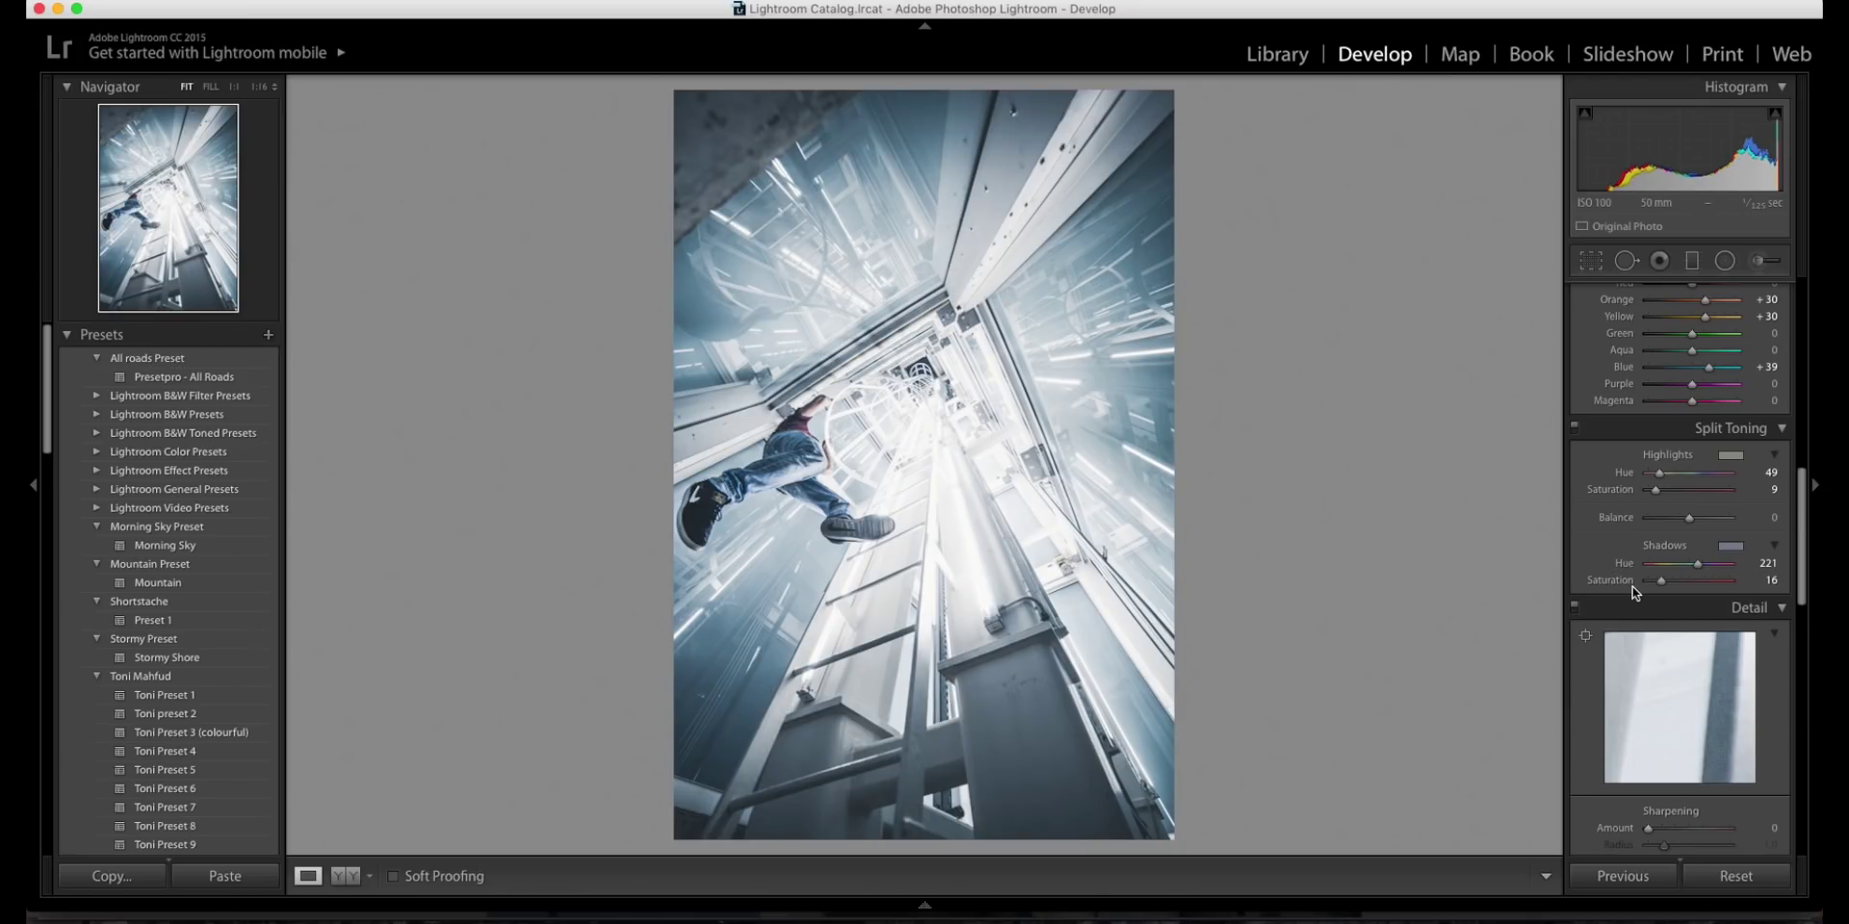
Sharpen the photo with an Amount of 56
scroll(1633, 592, "down", 10)
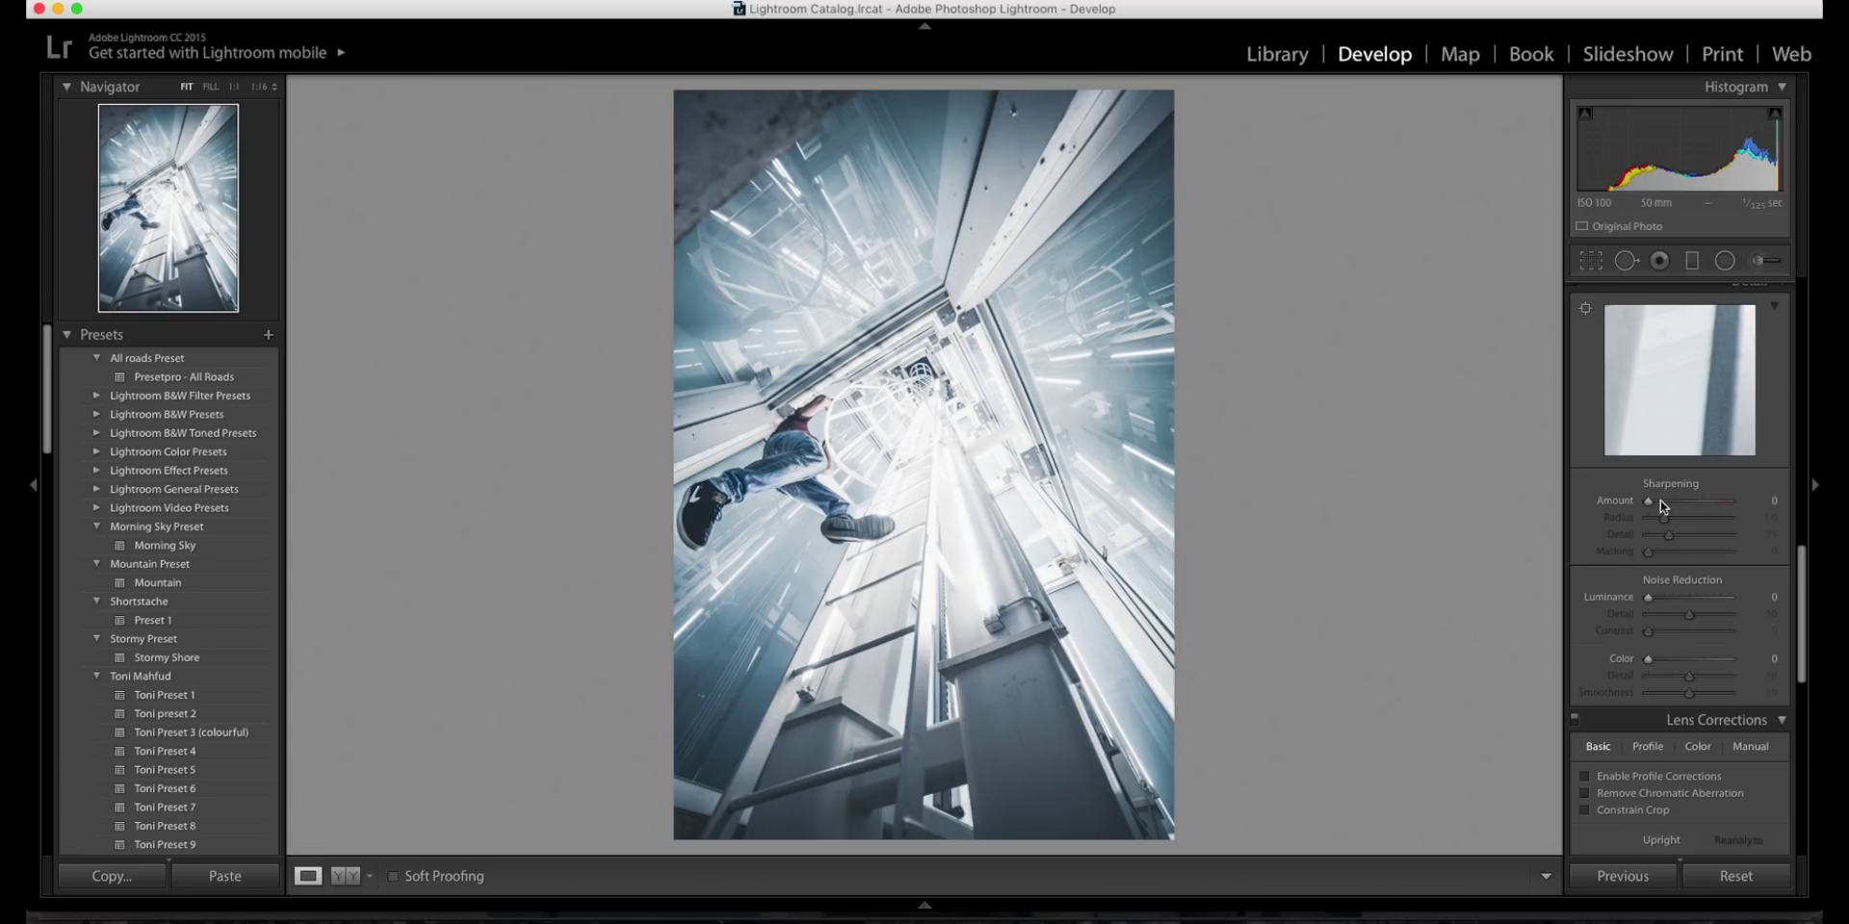
left_click_drag(1660, 501, 1669, 508)
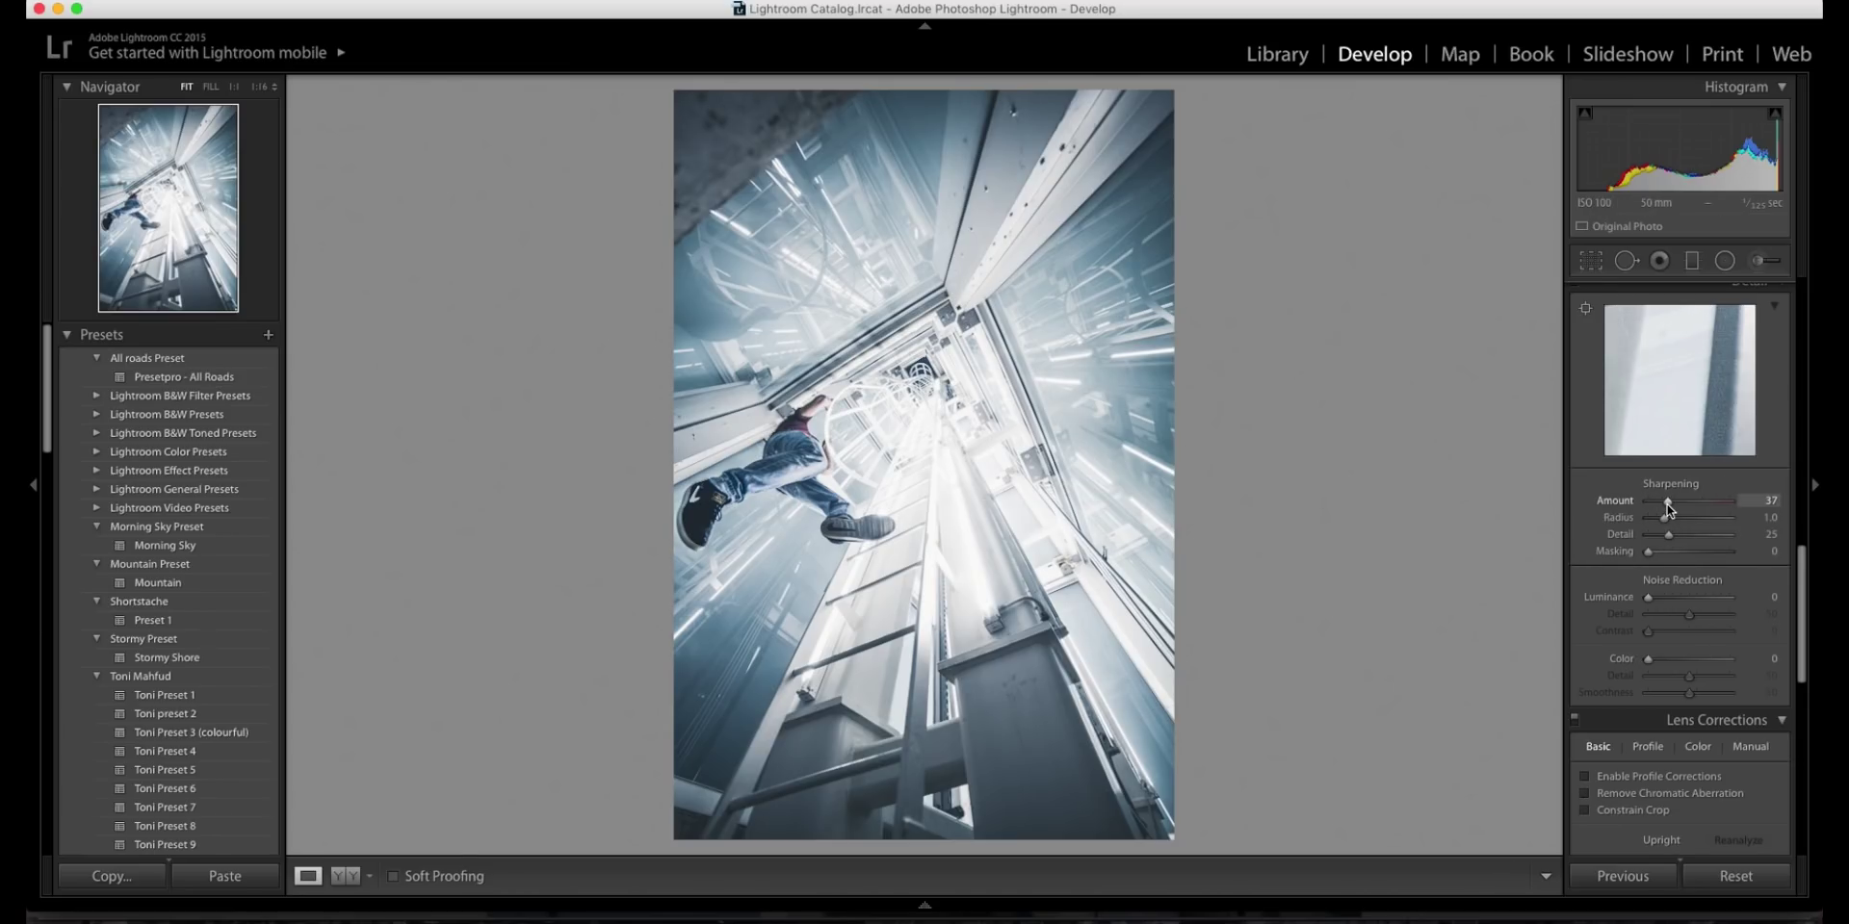
left_click_drag(1671, 508, 1683, 508)
key("super+z")
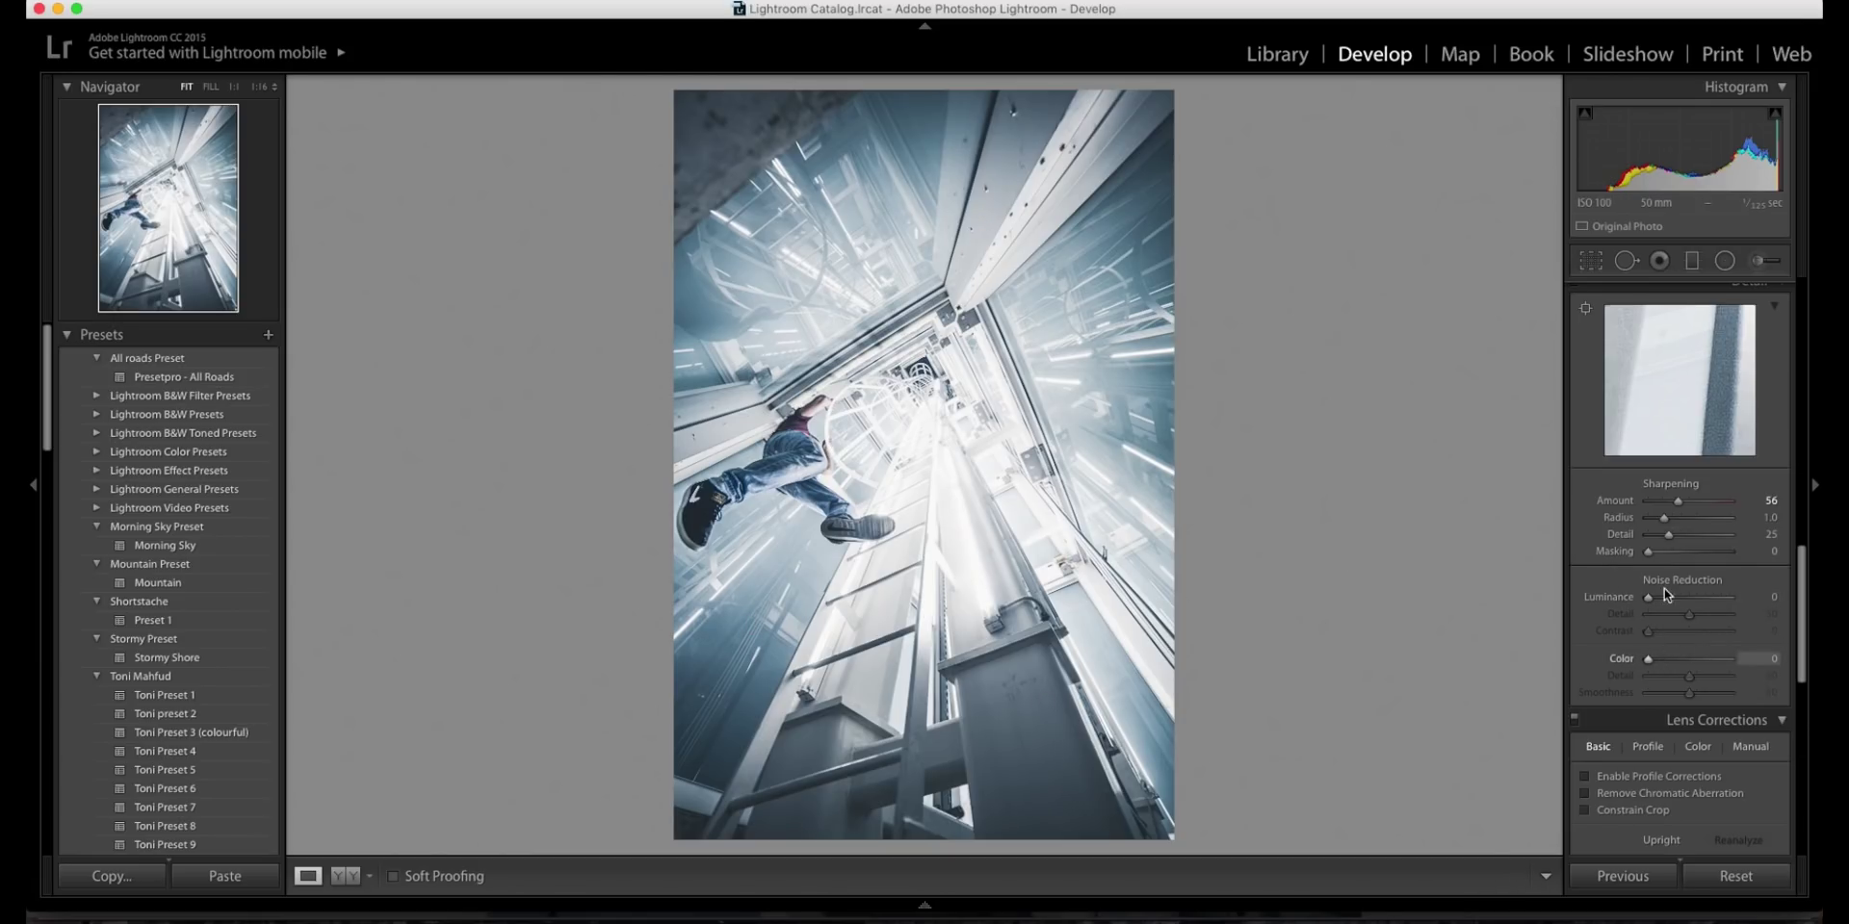
Try the grain effect at Amount 100, Size 0 and Roughness 0, and undo the roughness change
scroll(1658, 592, "down", 4)
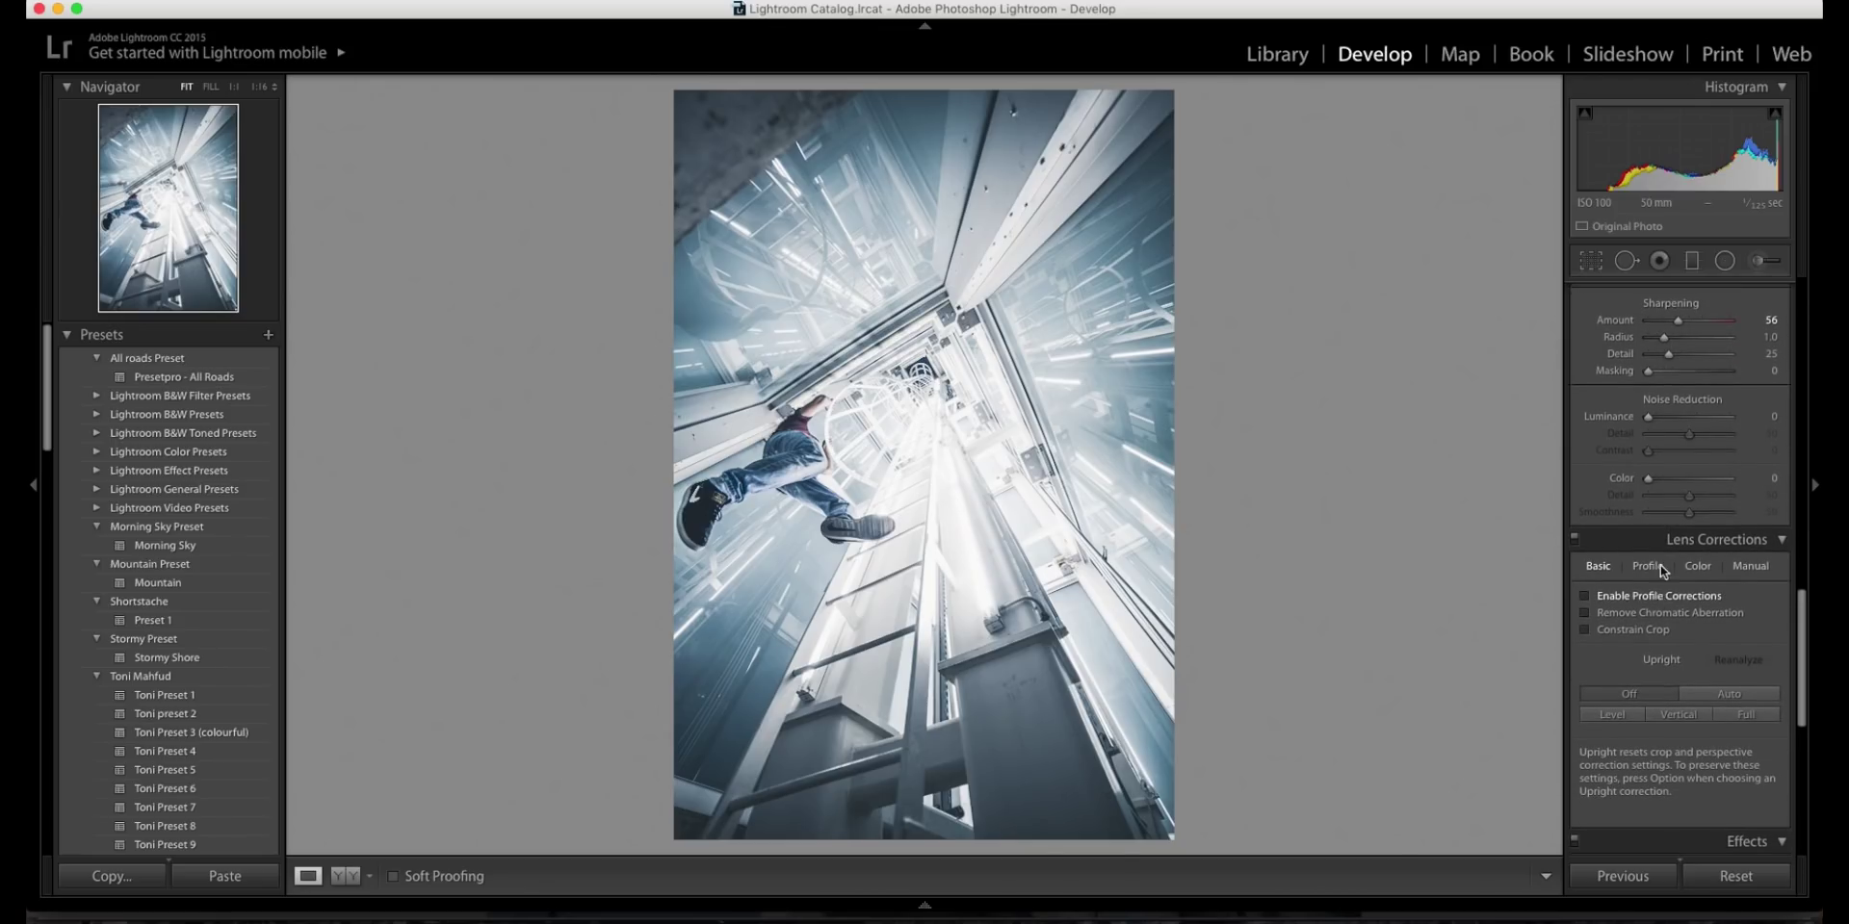
left_click(1695, 353)
scroll(1639, 673, "down", 6)
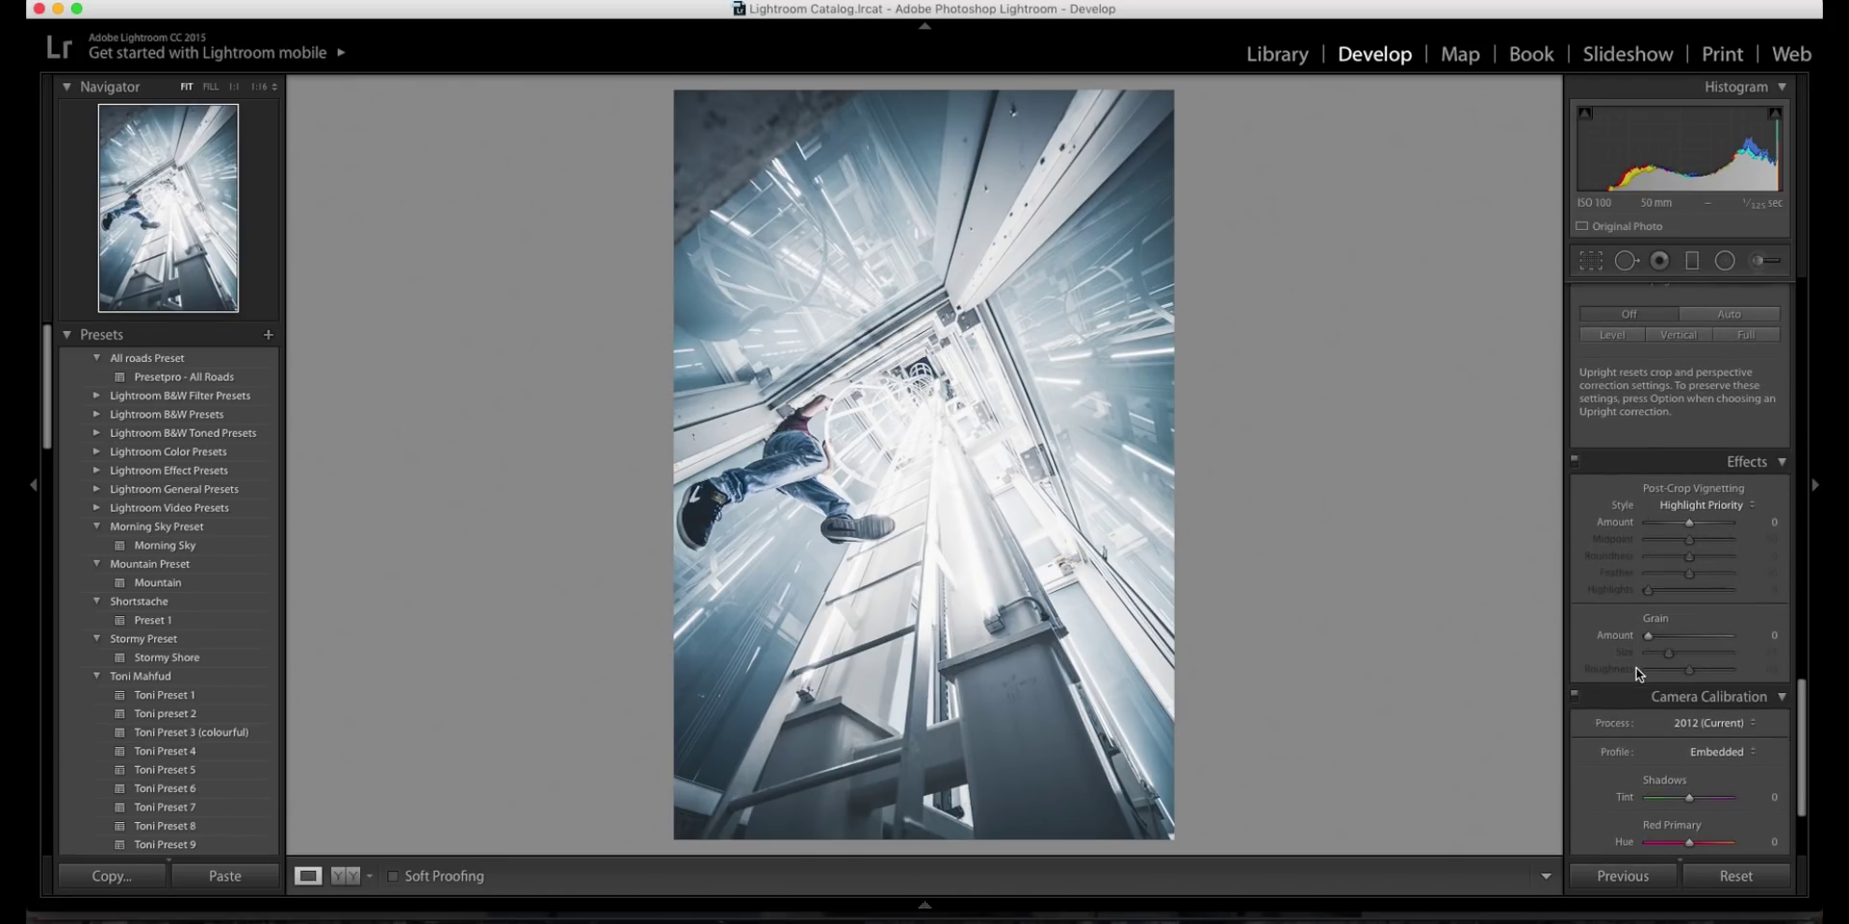
left_click(1657, 635)
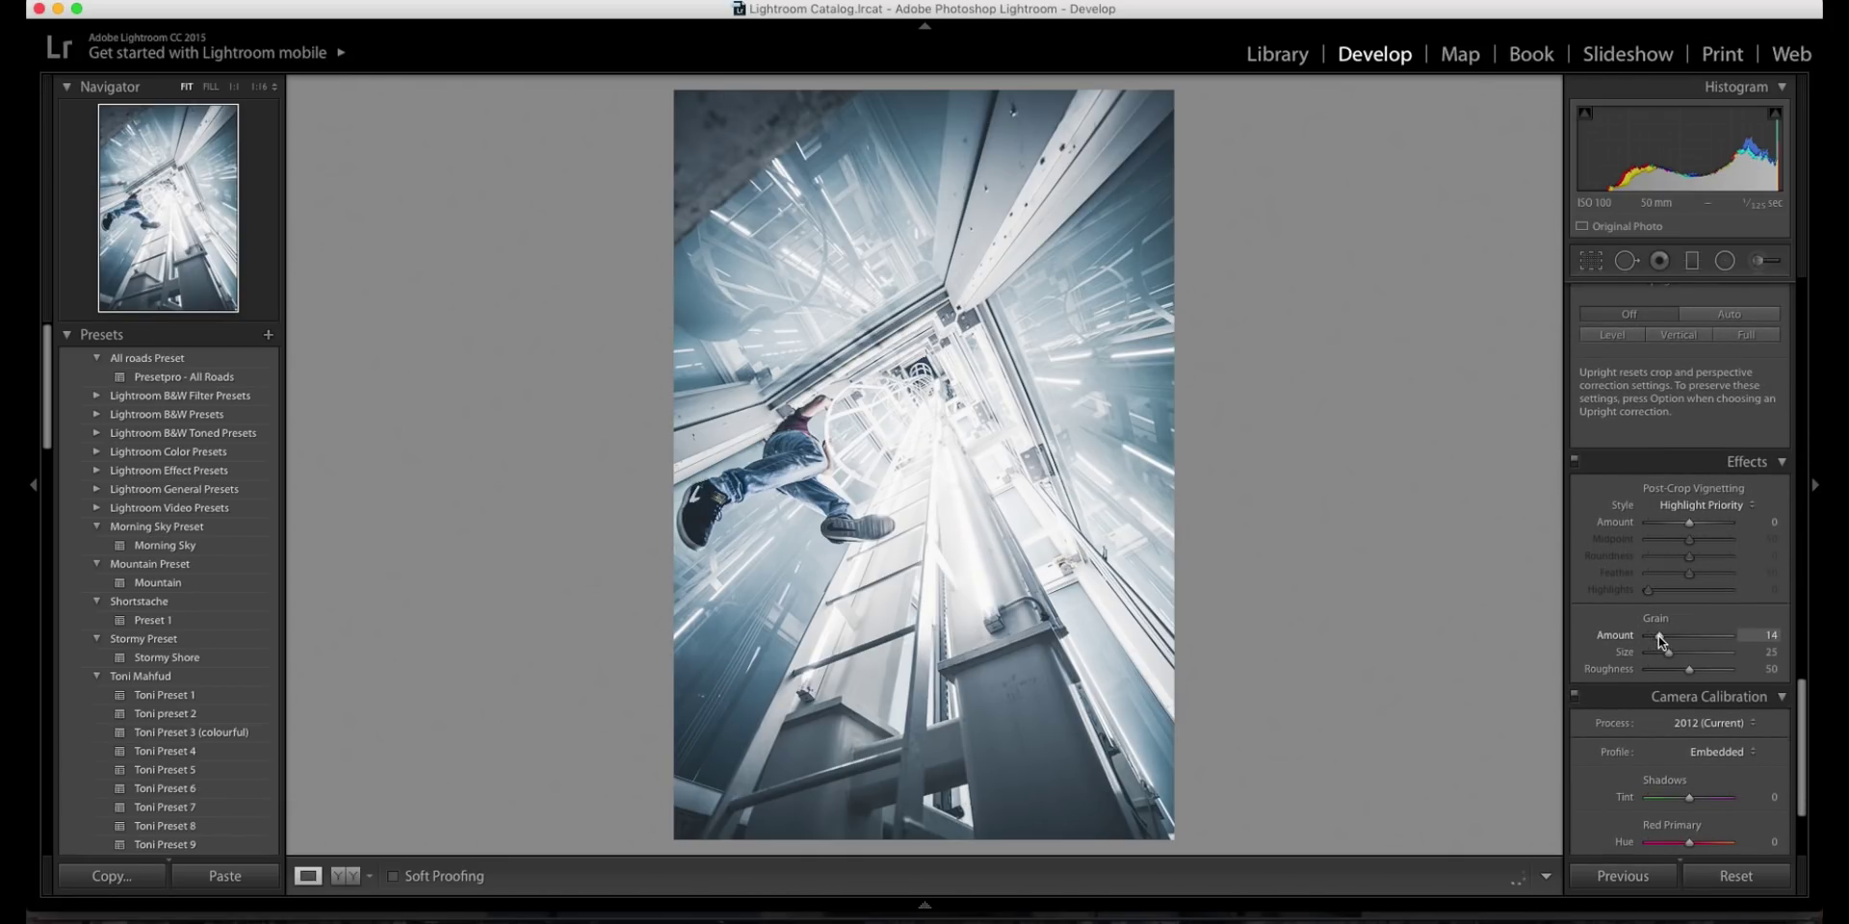
left_click_drag(1685, 644, 1803, 645)
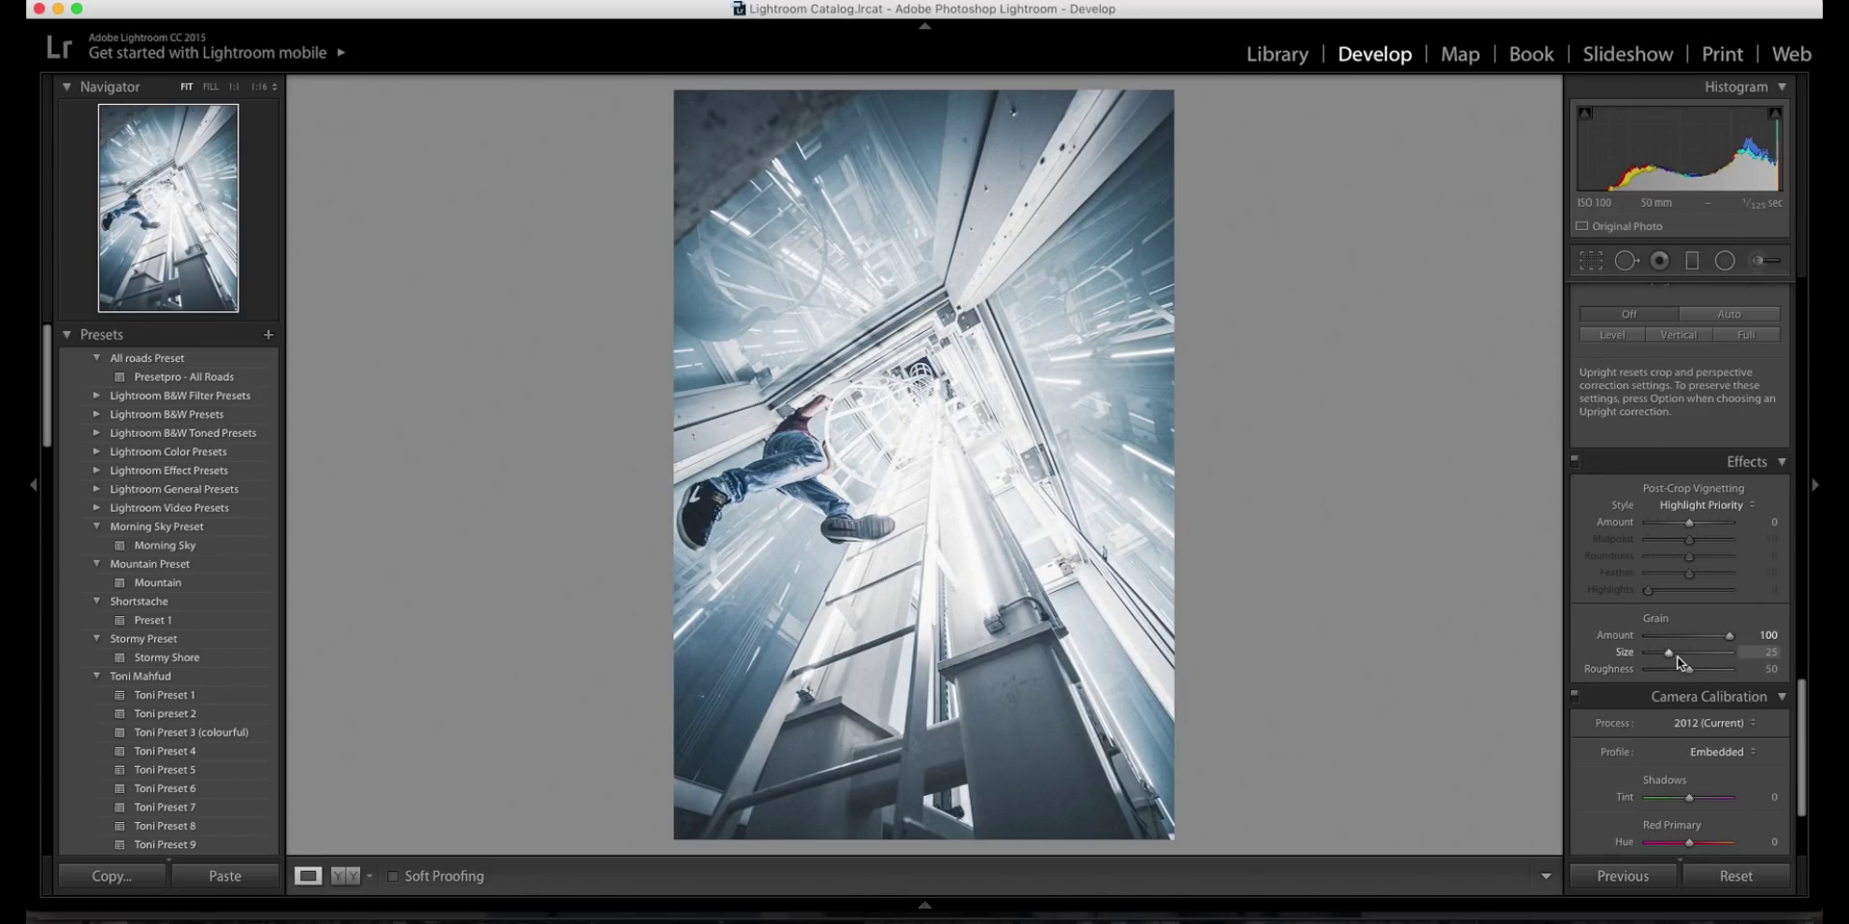
left_click_drag(1625, 658, 1620, 665)
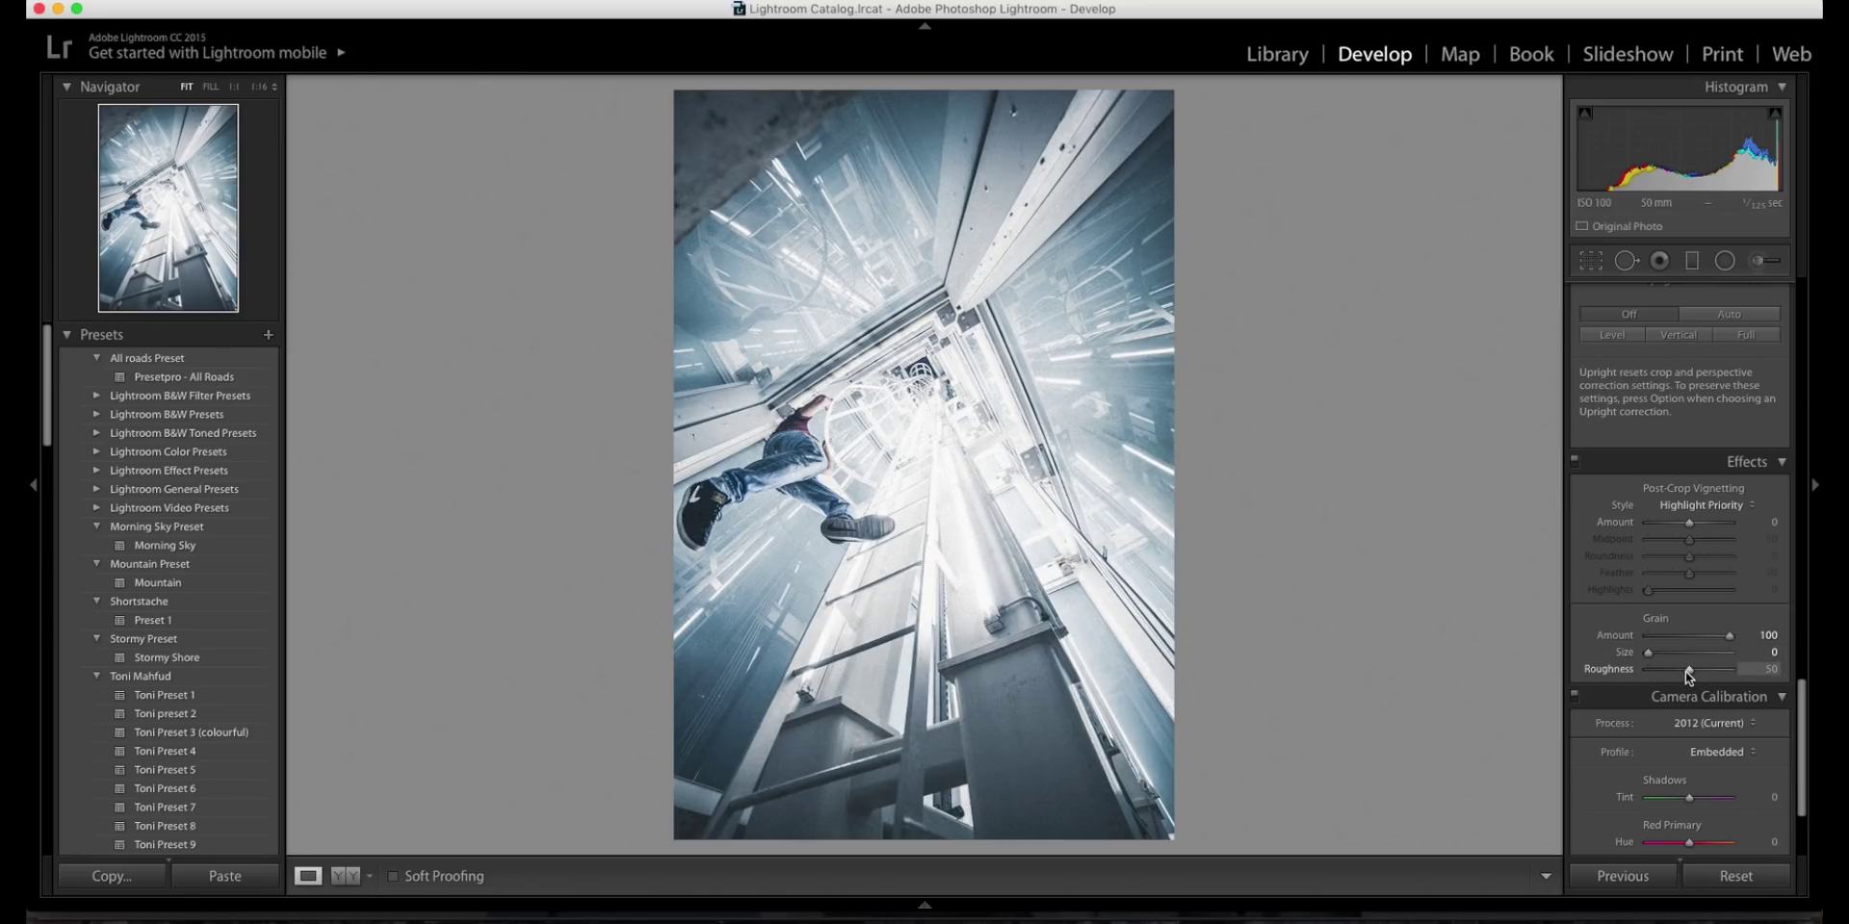
left_click_drag(1688, 671, 1601, 676)
key("super+z")
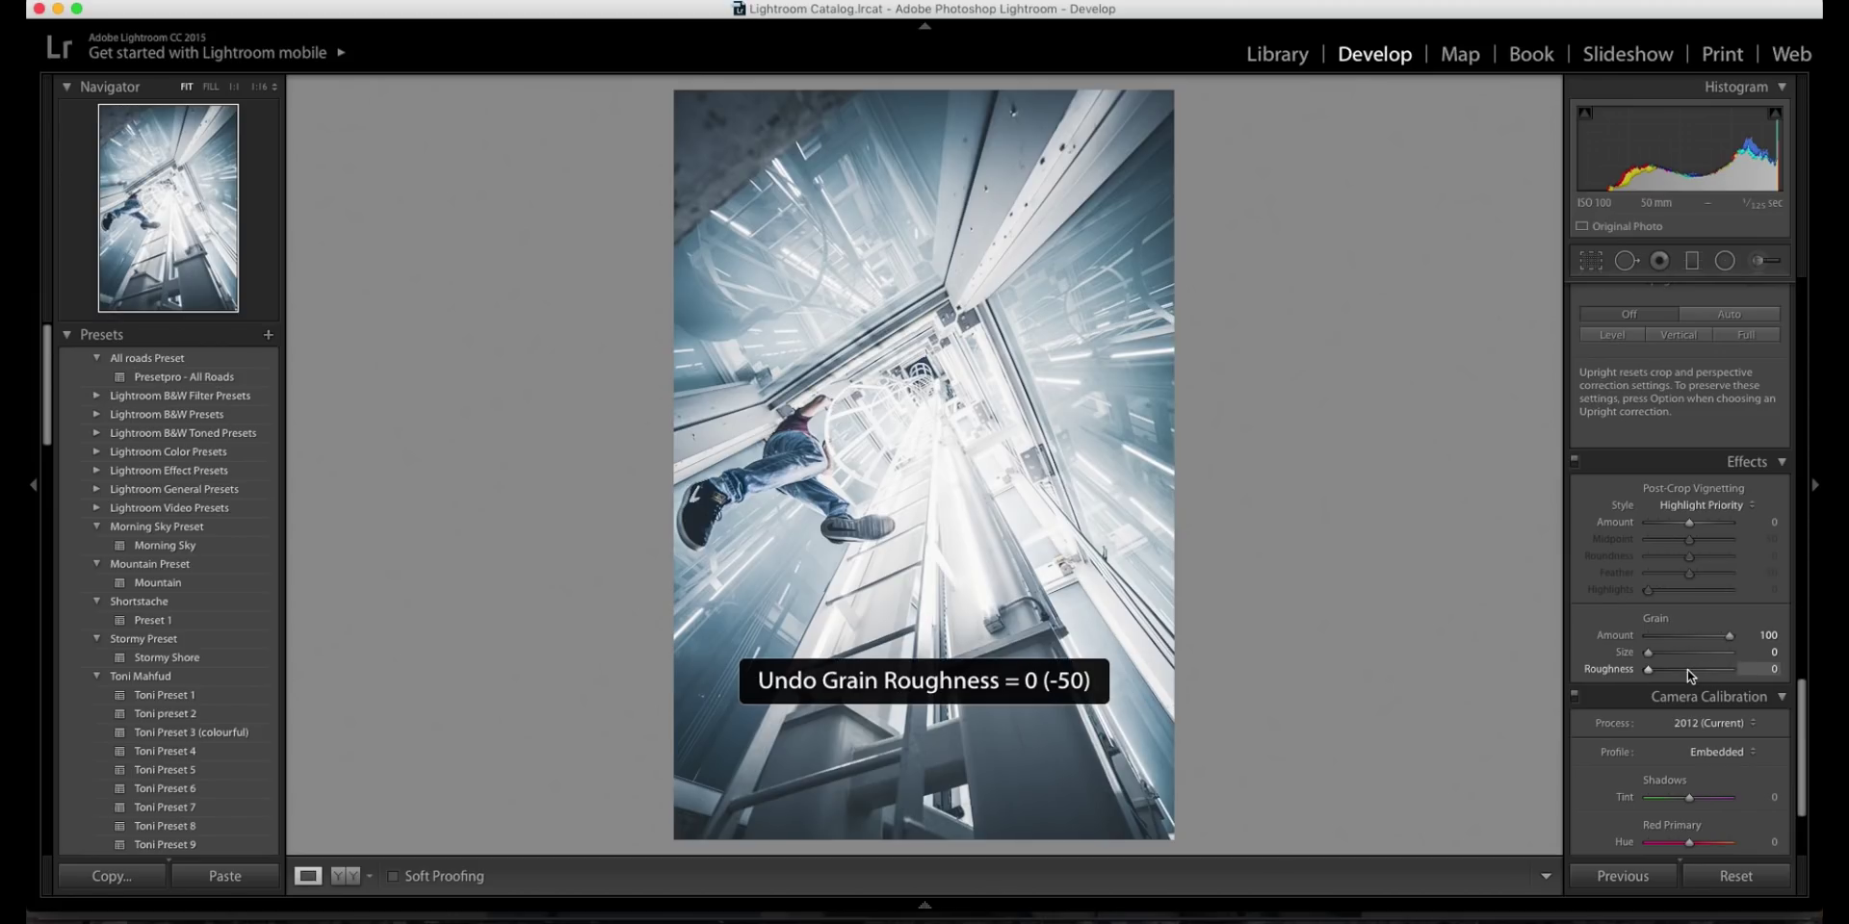
Set the grain Amount to 49 and Size to 10, and check the photo full screen
left_click_drag(1729, 635, 1654, 652)
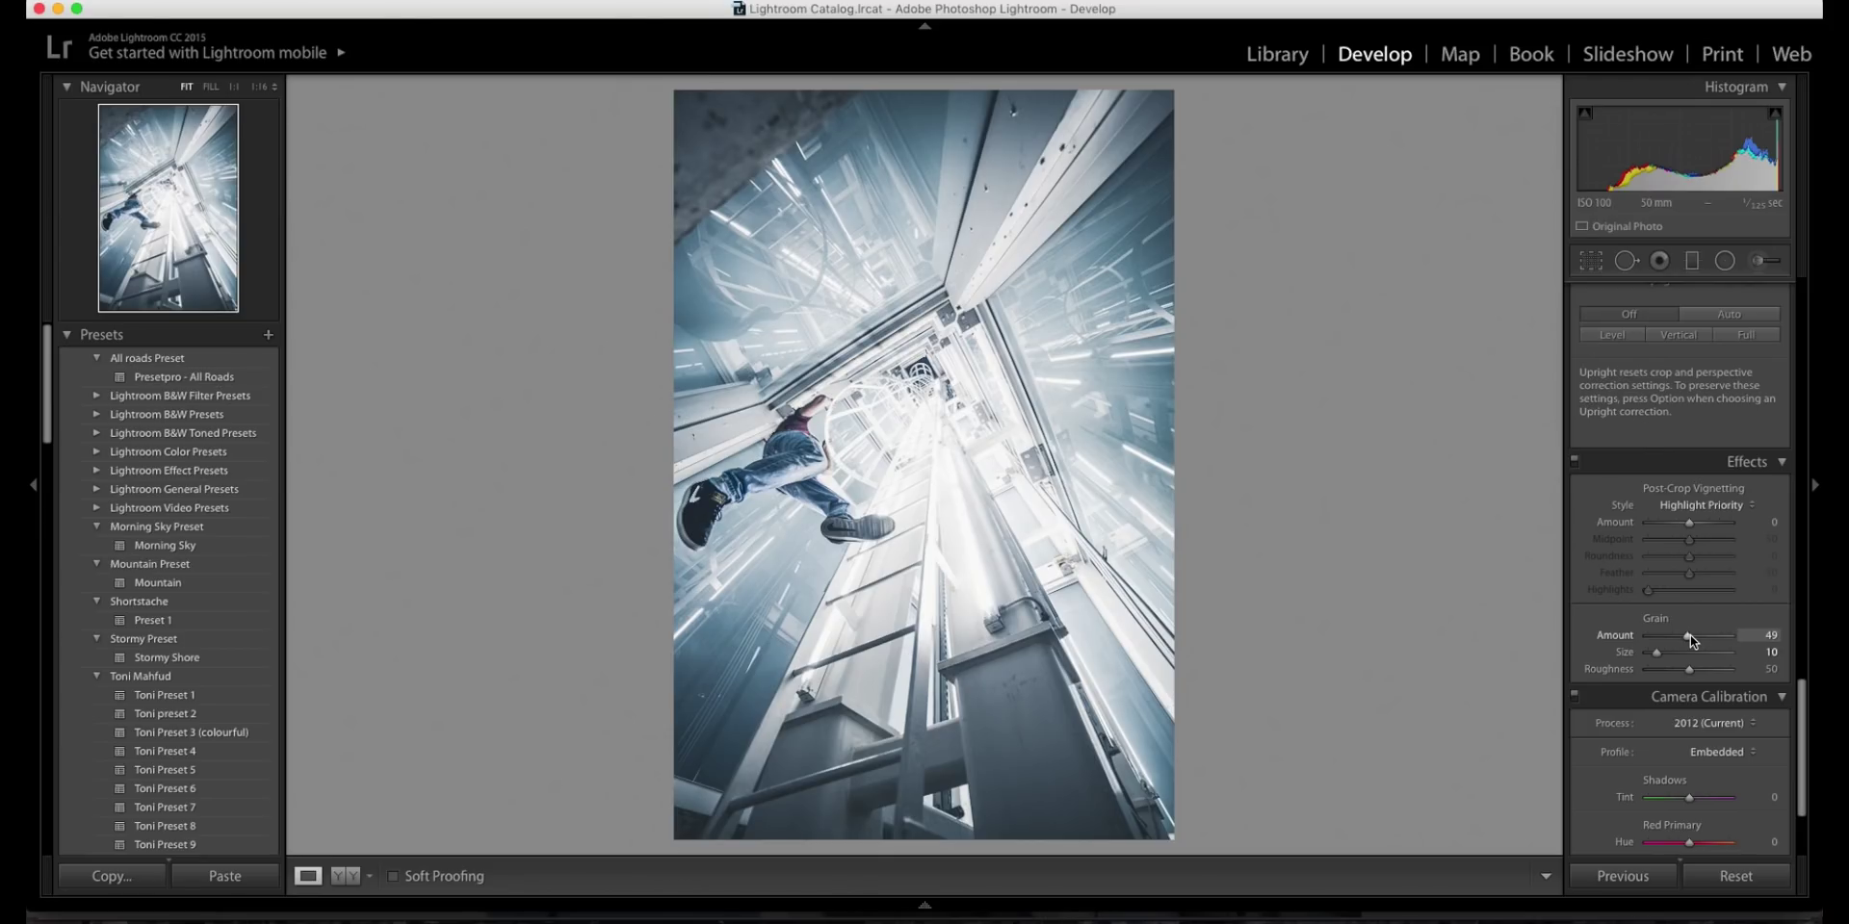
key("f")
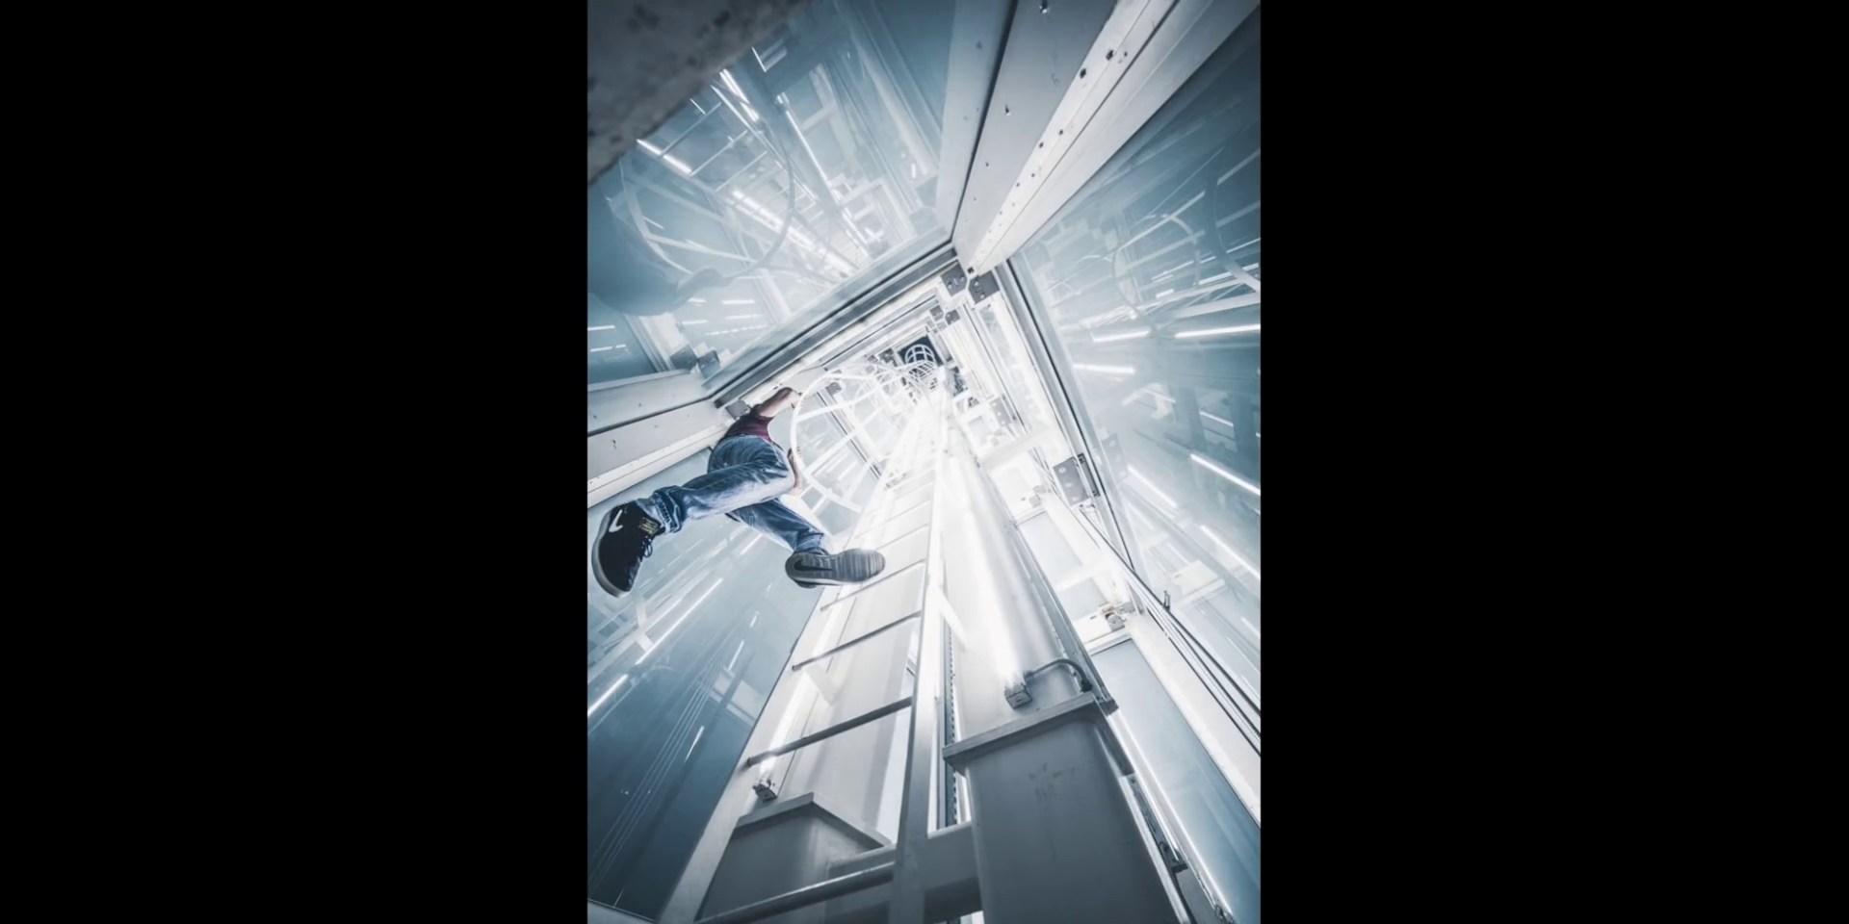
key("f")
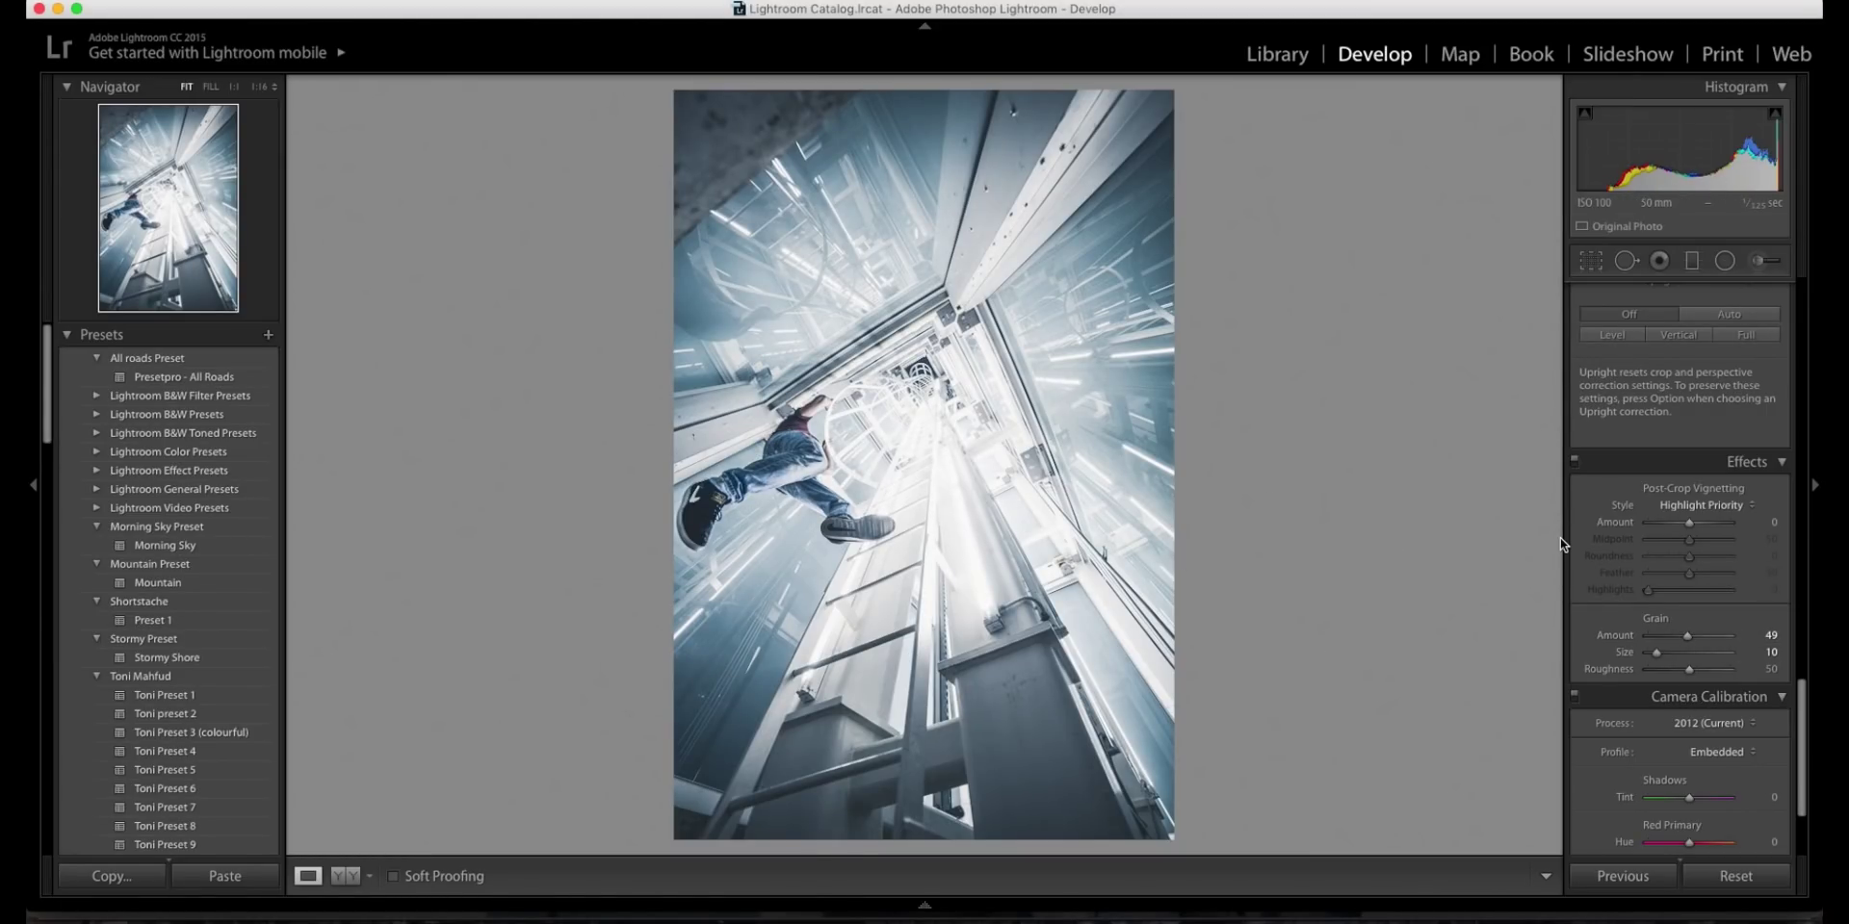
Try shifting the Red Primary hue in Camera Calibration and reset it to 0
scroll(1738, 731, "down", 5)
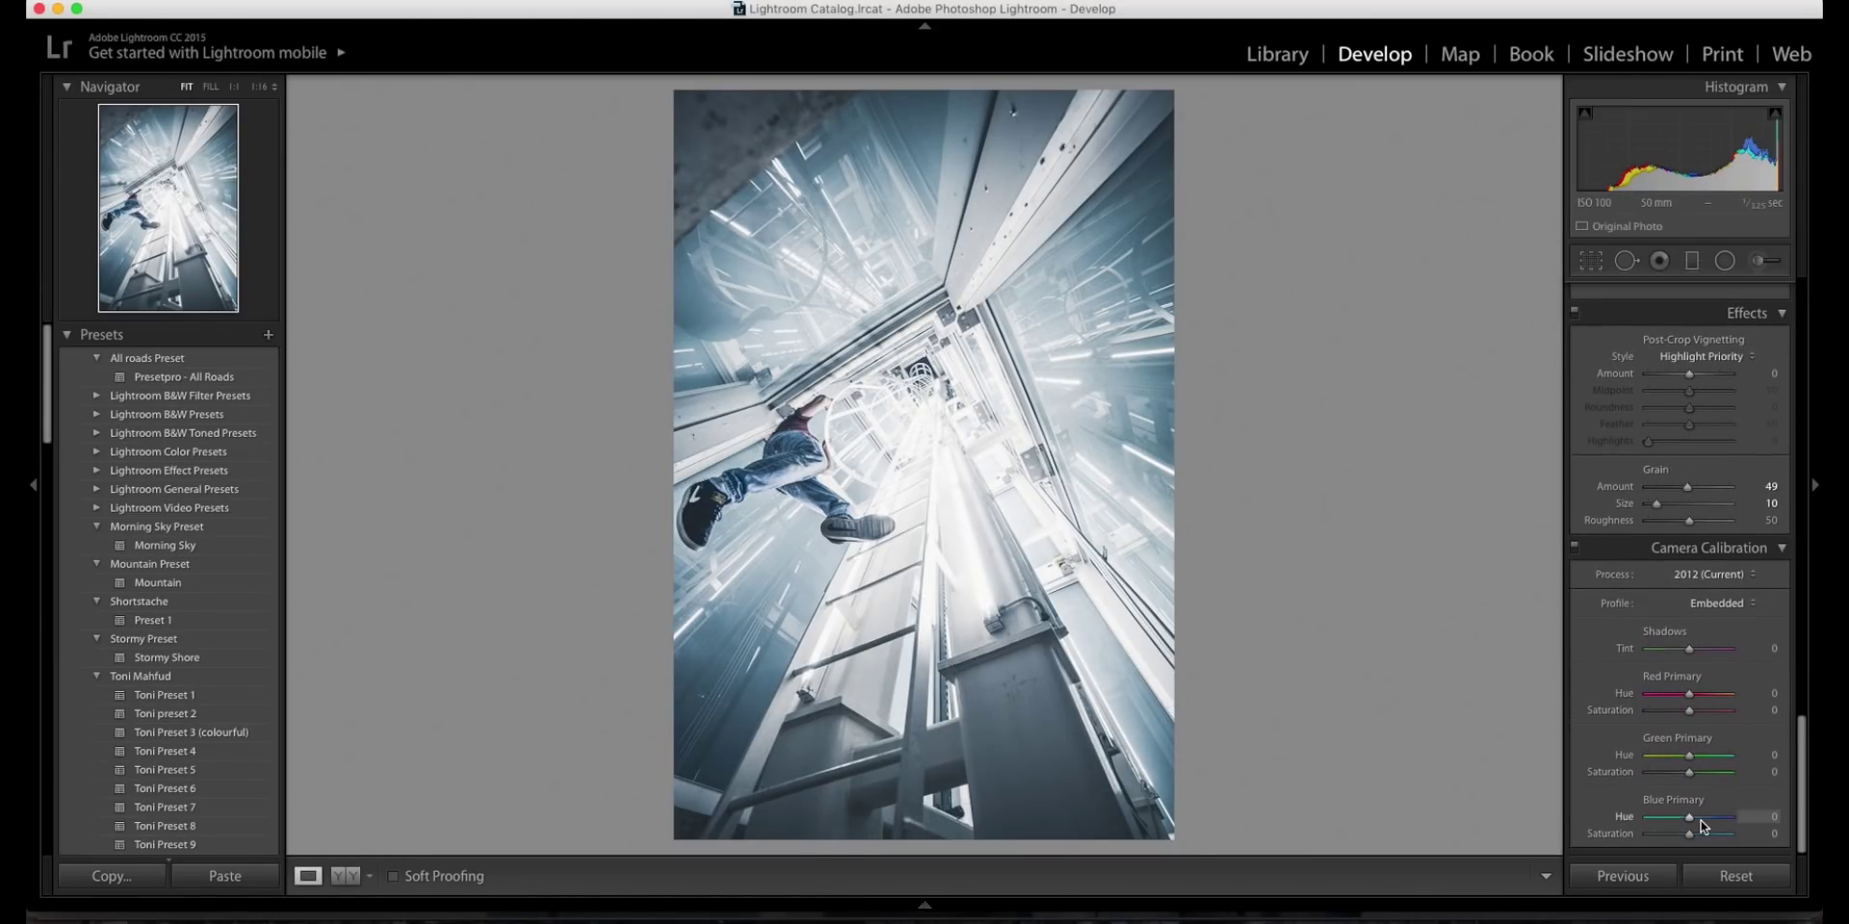
left_click(1691, 693)
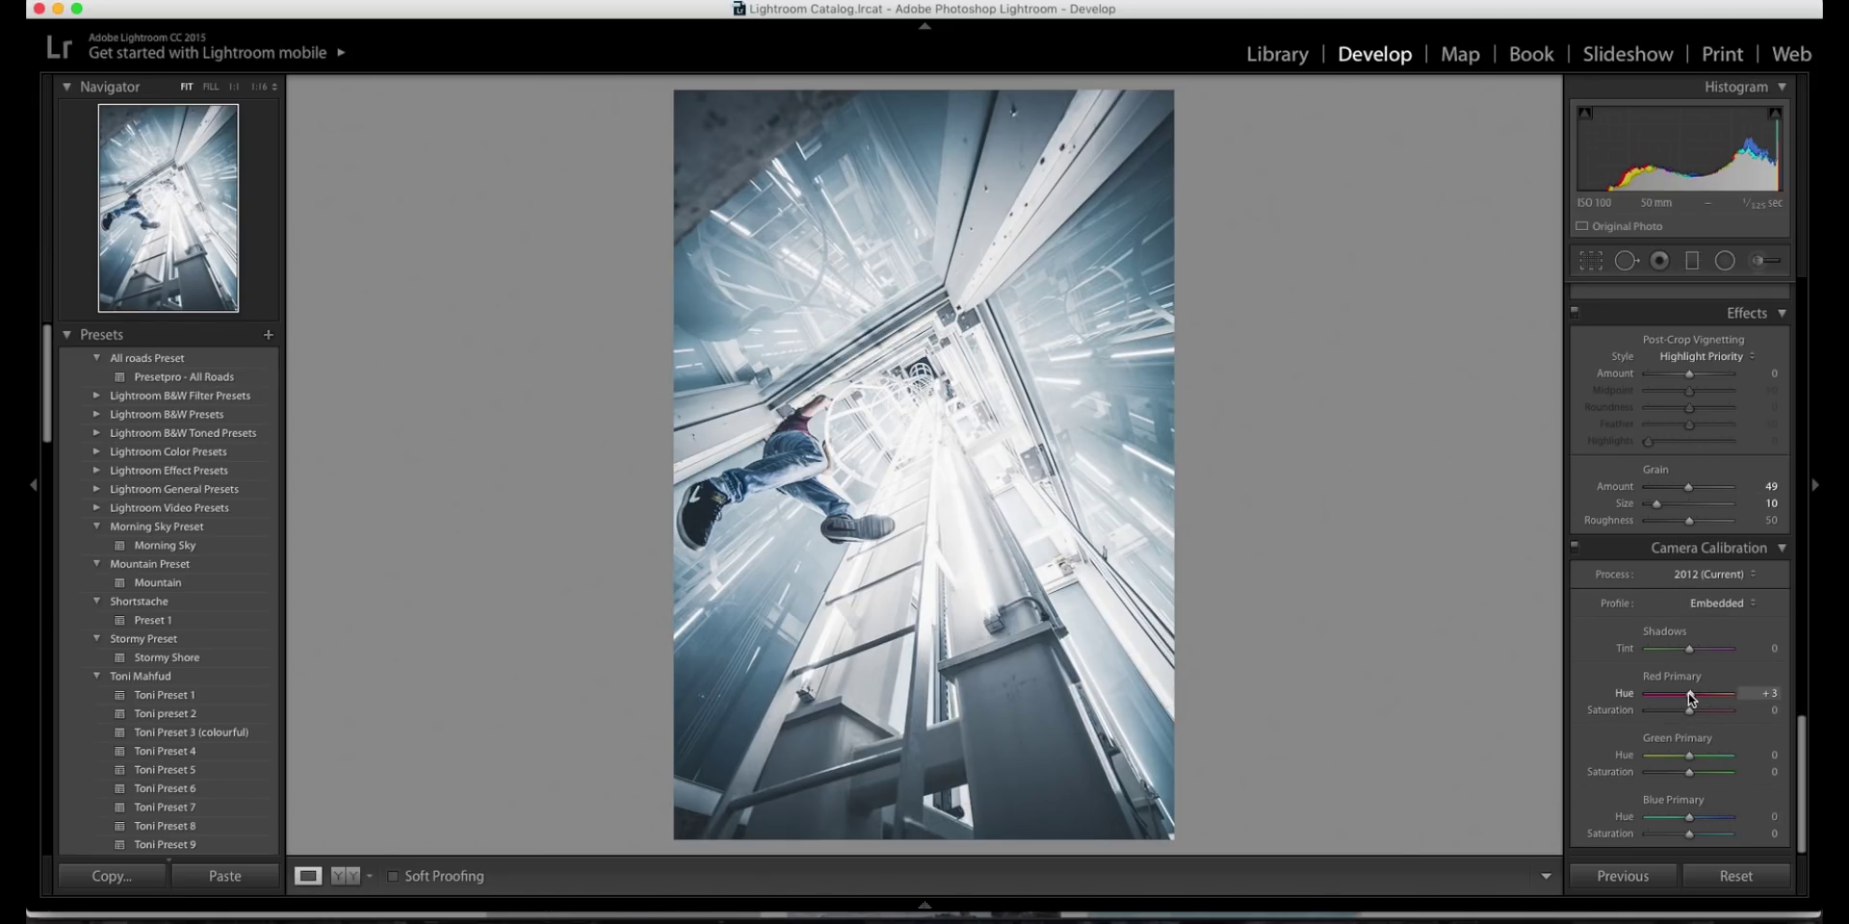
left_click_drag(1689, 693, 1651, 699)
double_click(1624, 693)
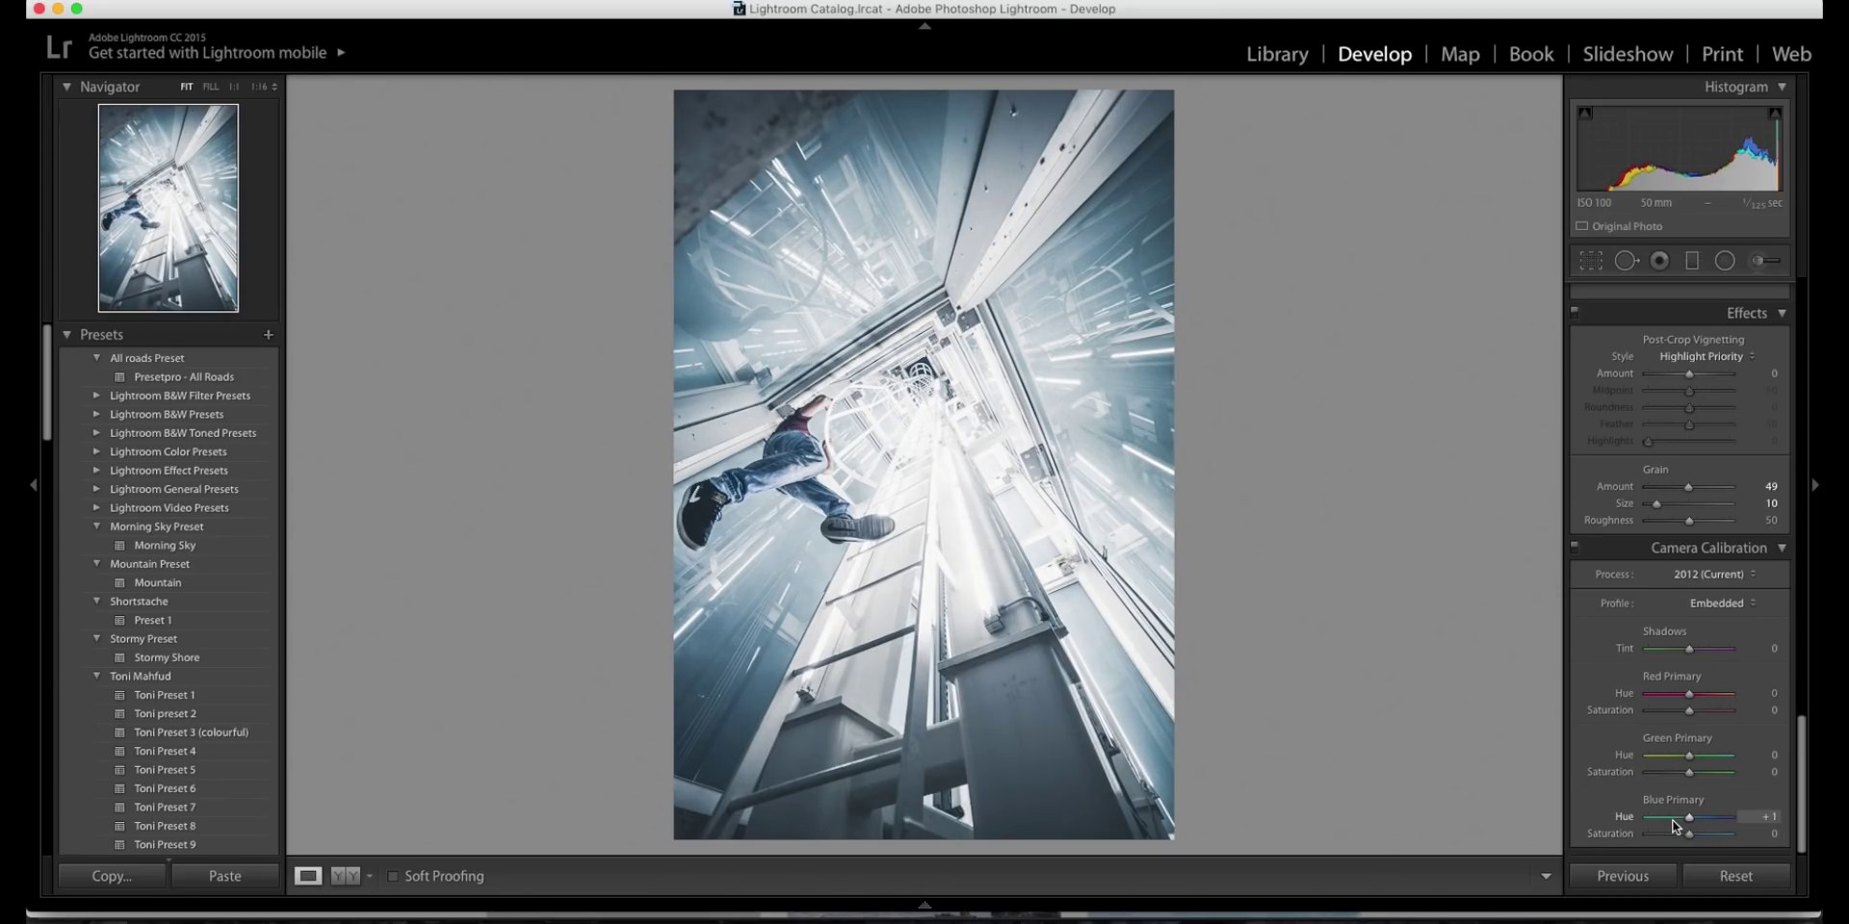
Try a Blue Primary hue of +46 and undo it, and set the Red Primary hue to -32 and Green Primary hue to -11
left_click_drag(1673, 825, 1711, 825)
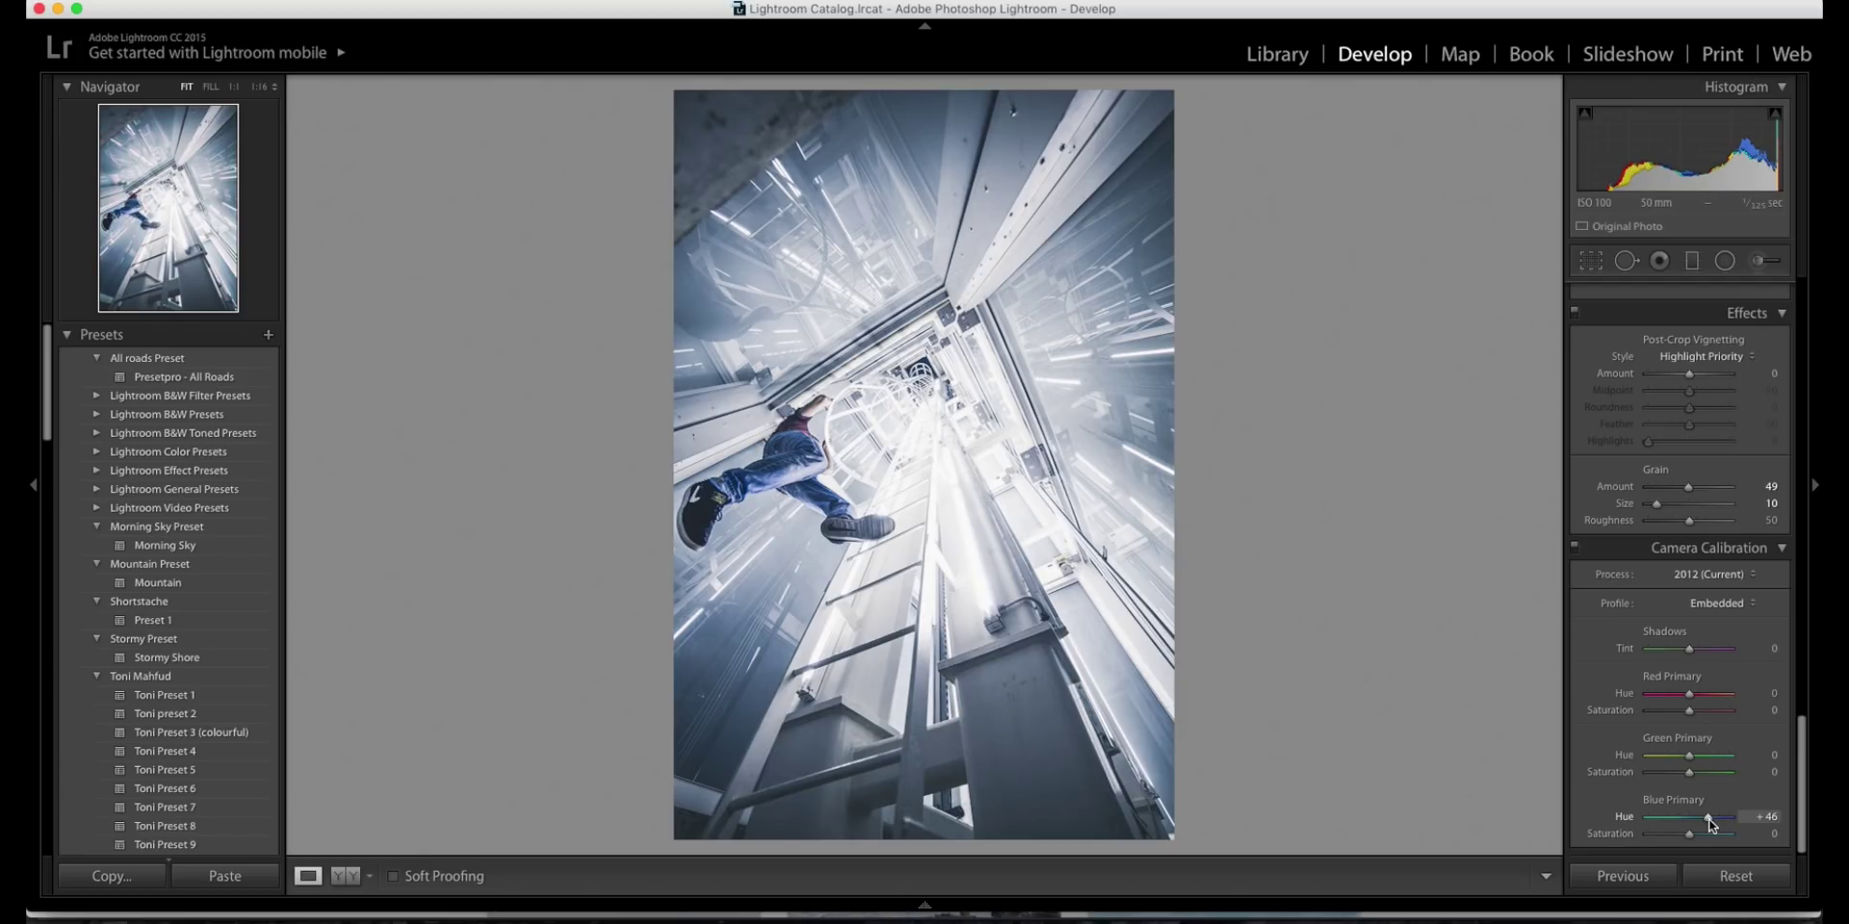
key("super+z")
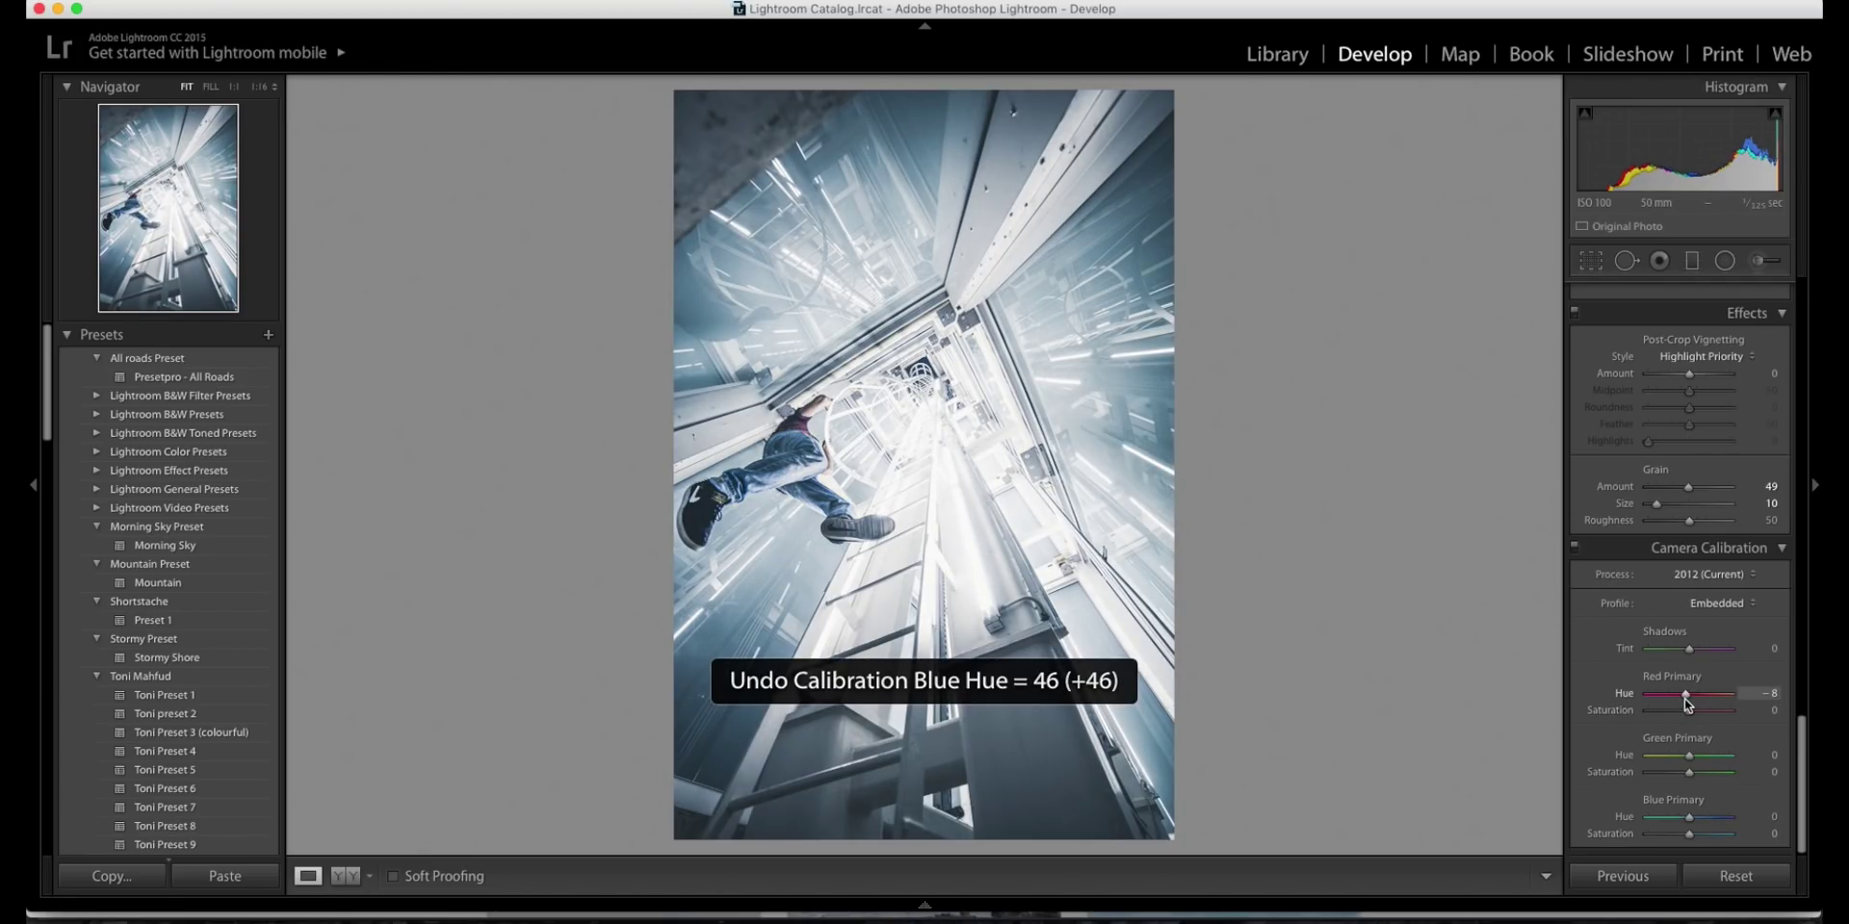
left_click_drag(1682, 699, 1683, 755)
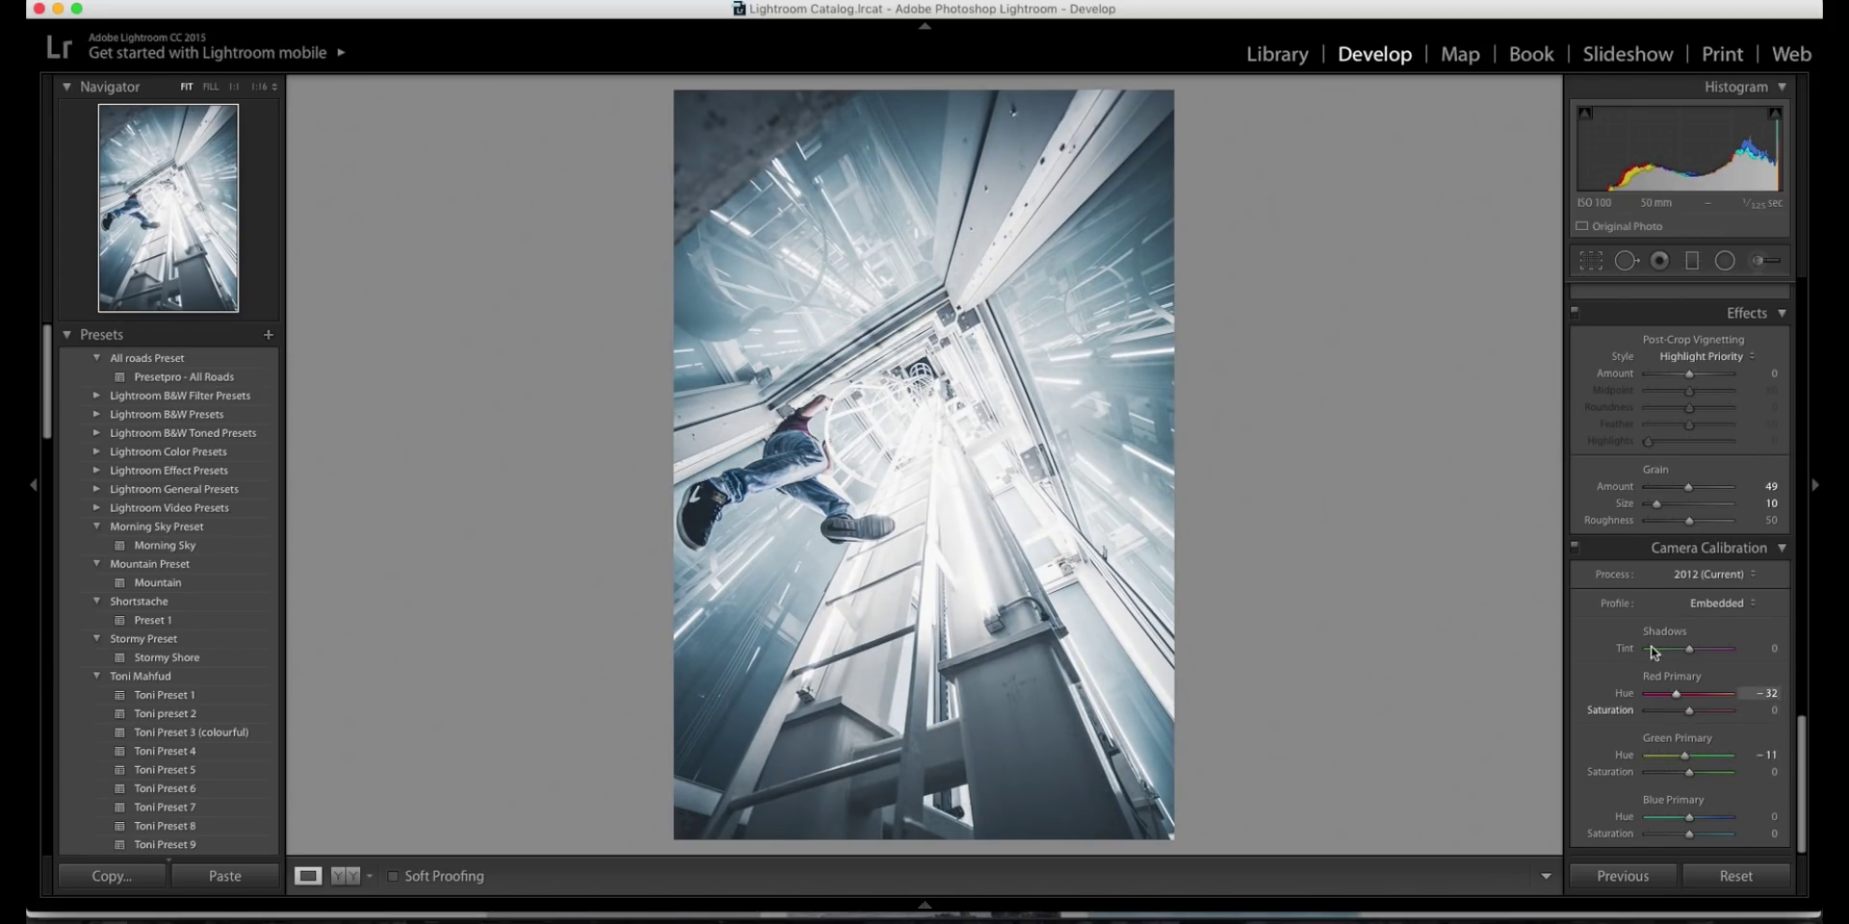
Check the Instagram feed for reference and adjust the shadow point of the photo's RGB tone curve to fade the blacks
scroll(1679, 430, "up", 10)
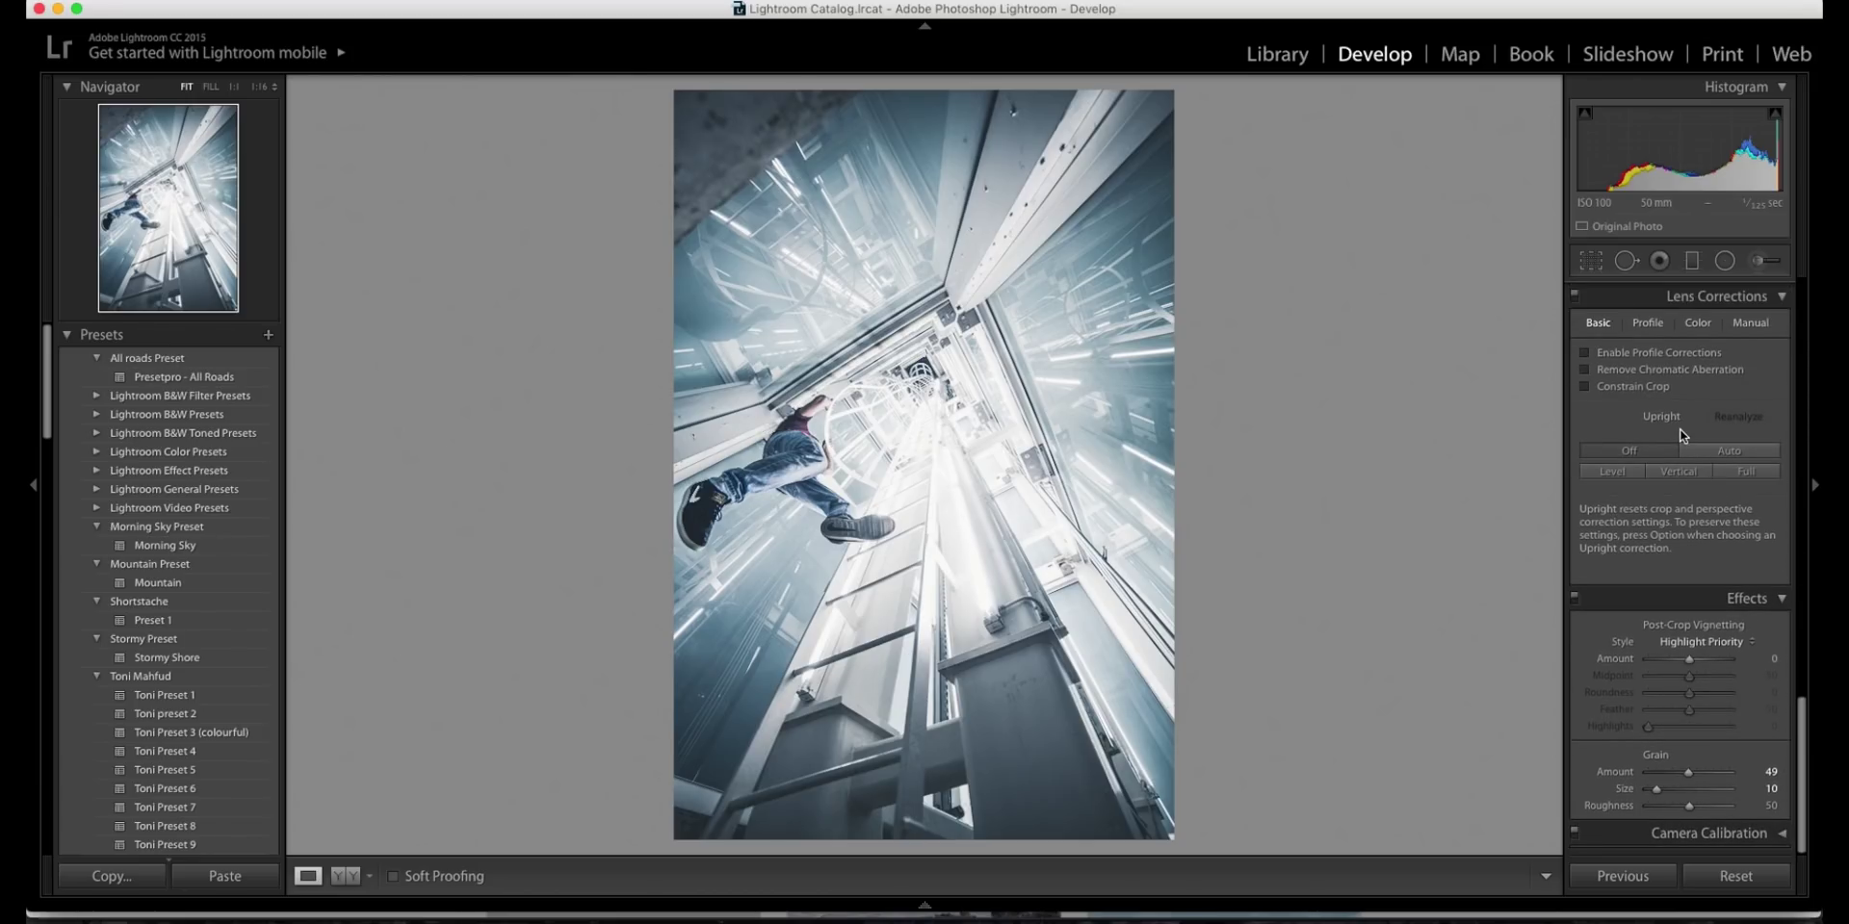
scroll(1679, 429, "down", 1)
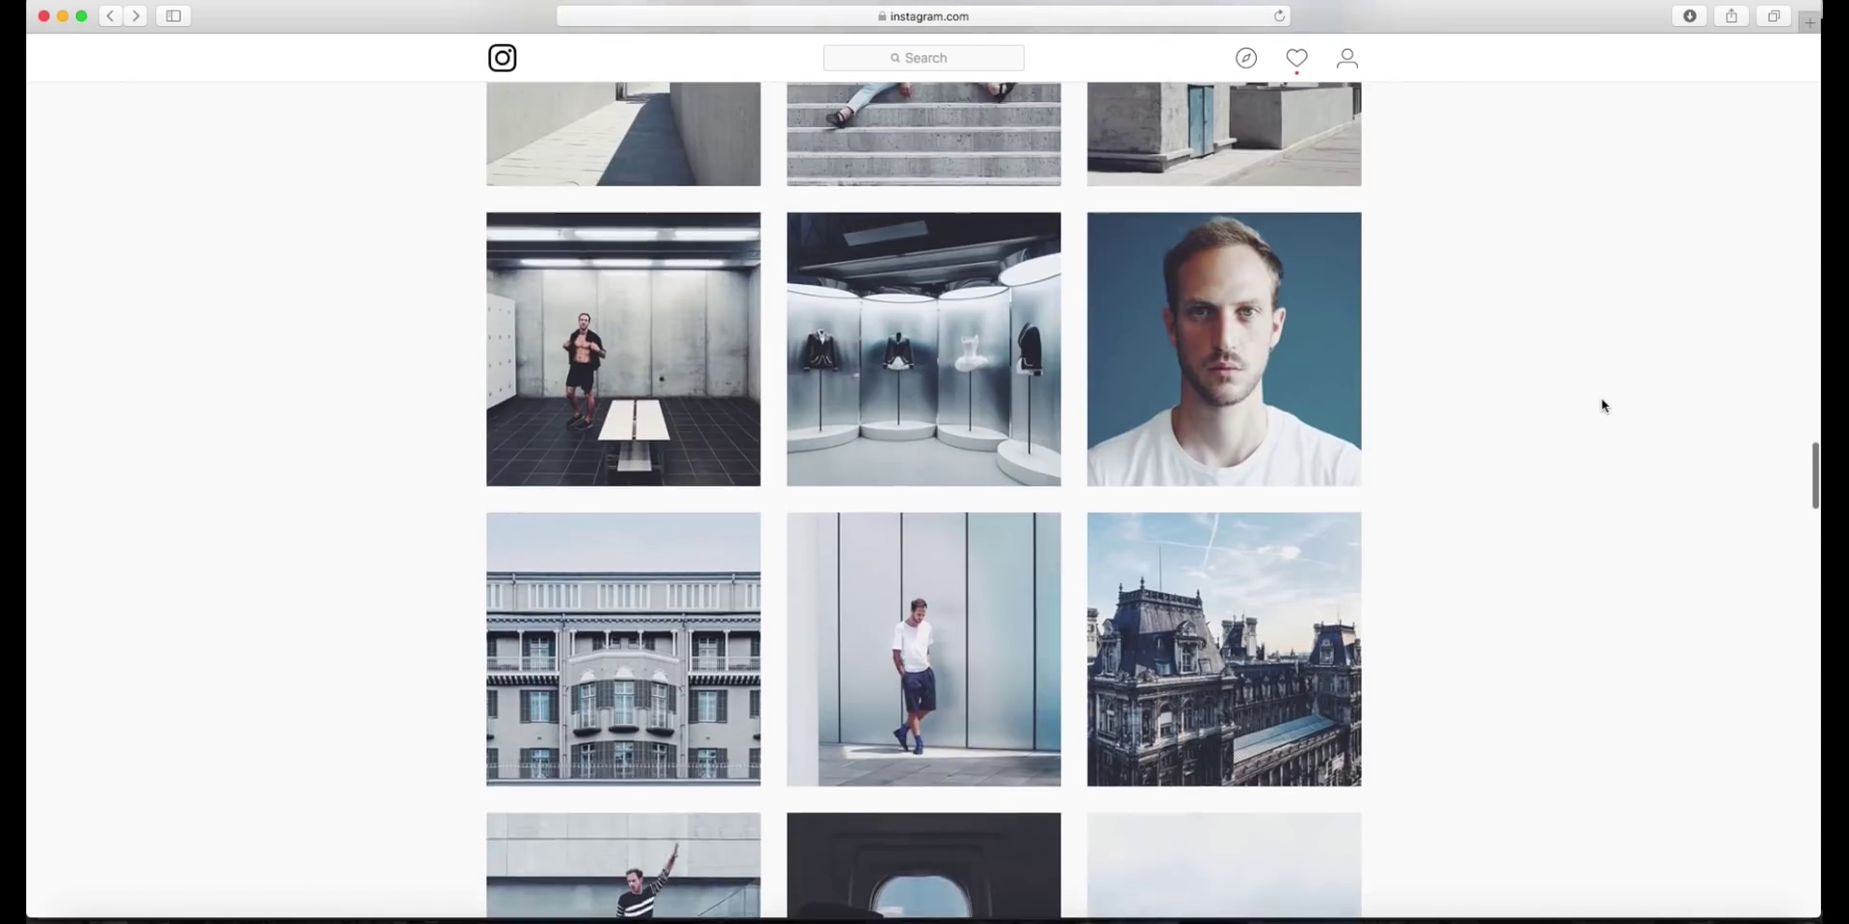
scroll(1601, 405, "down", 4)
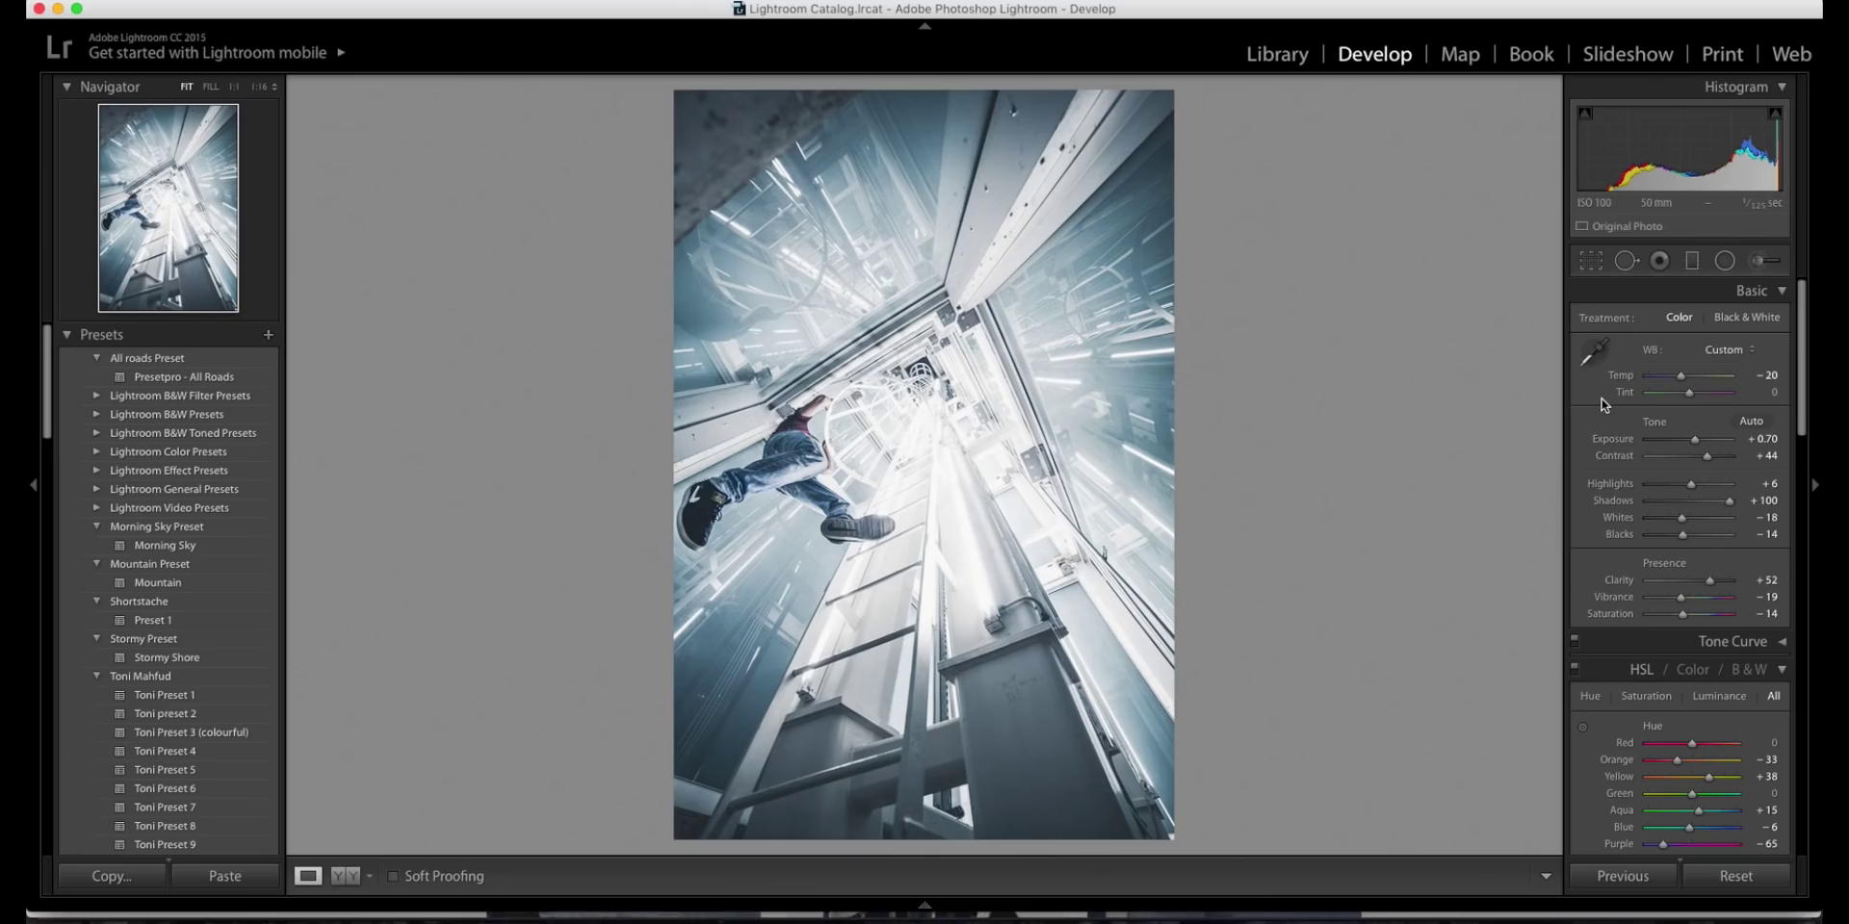
scroll(1782, 637, "down", 3)
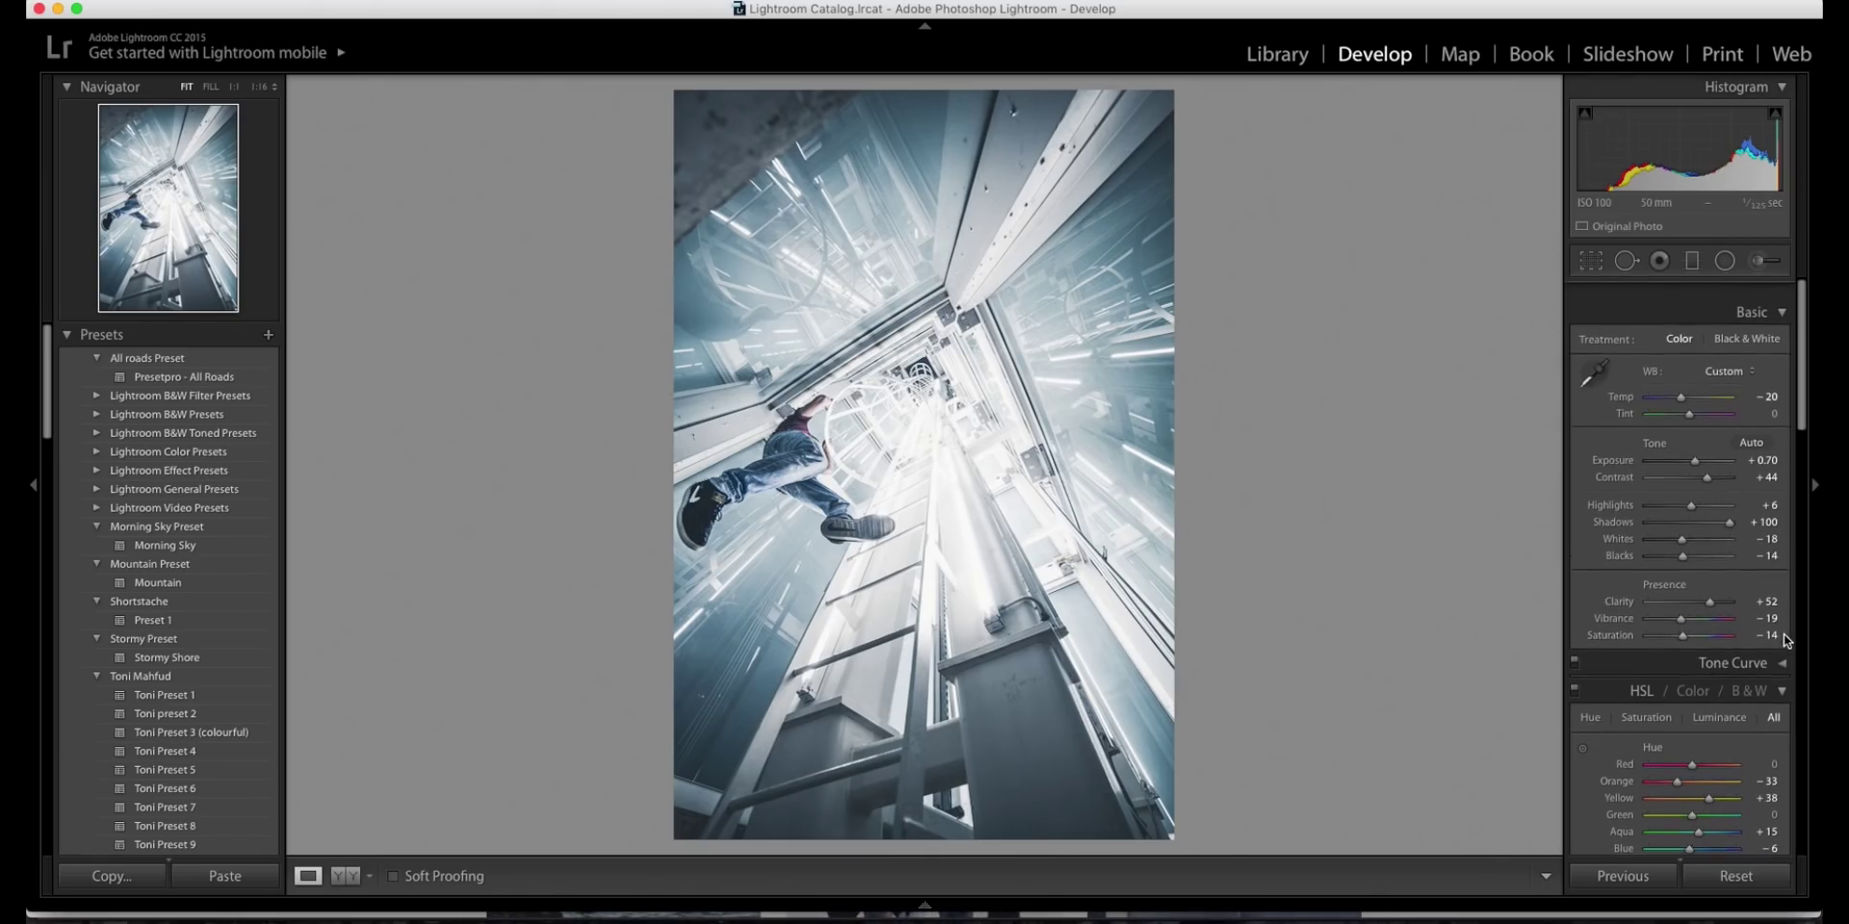
left_click(1733, 558)
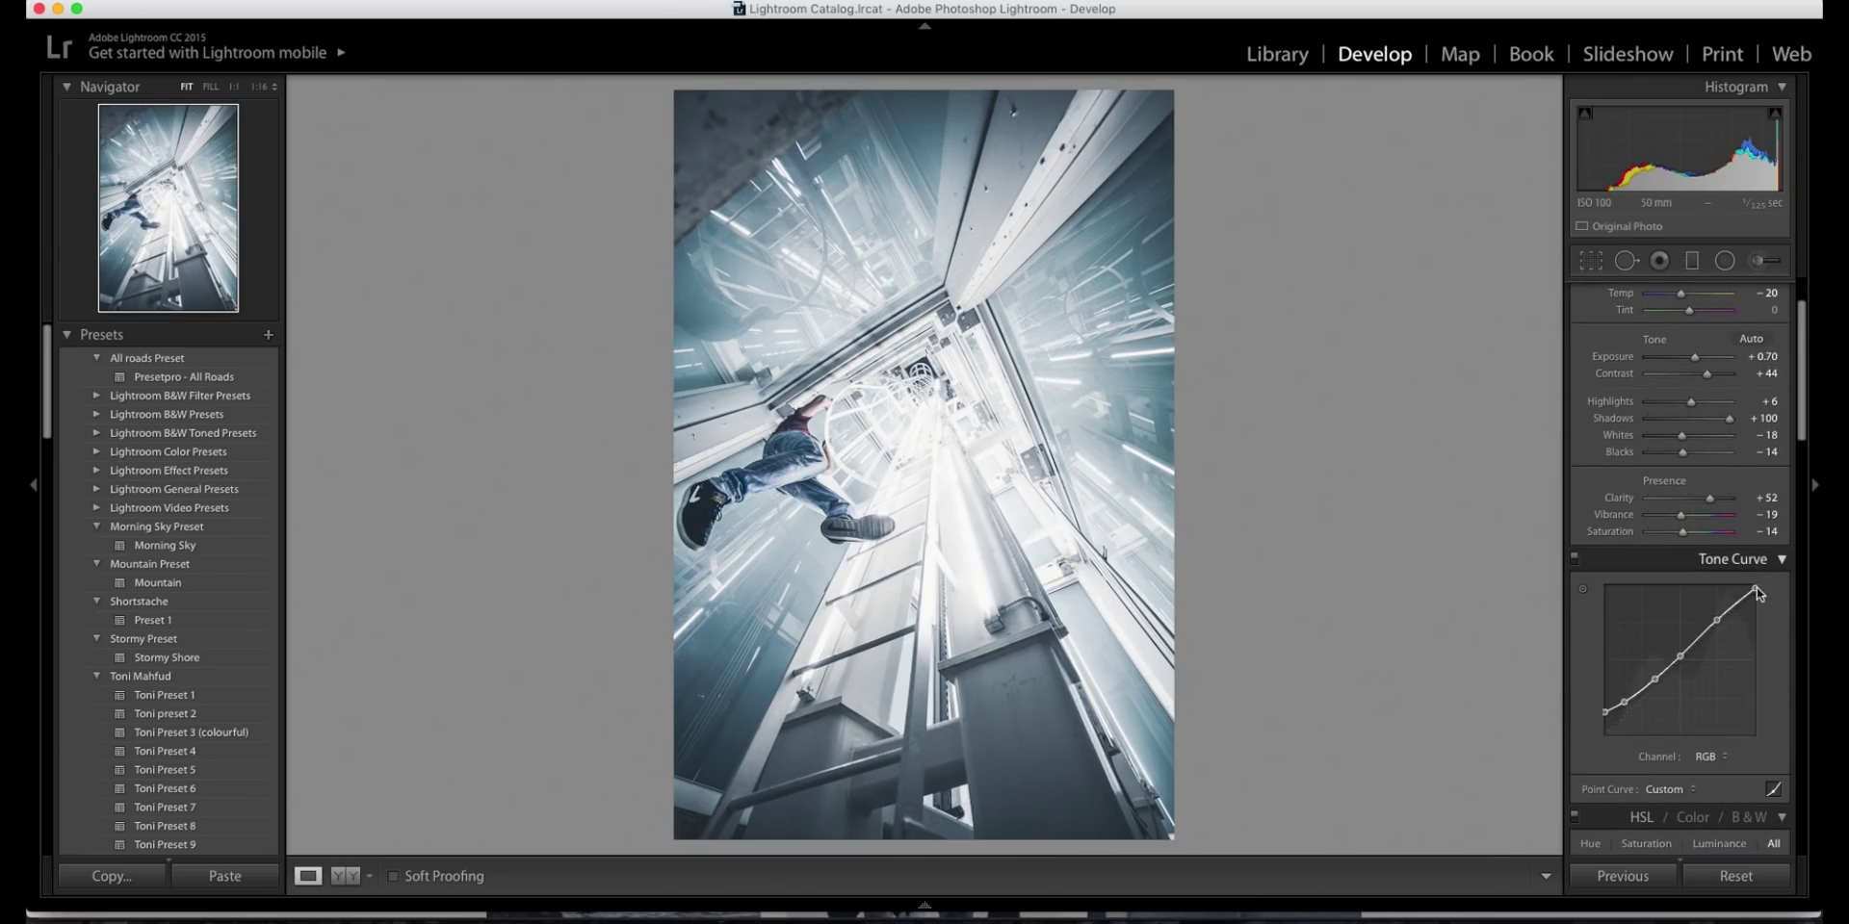
left_click(1624, 704)
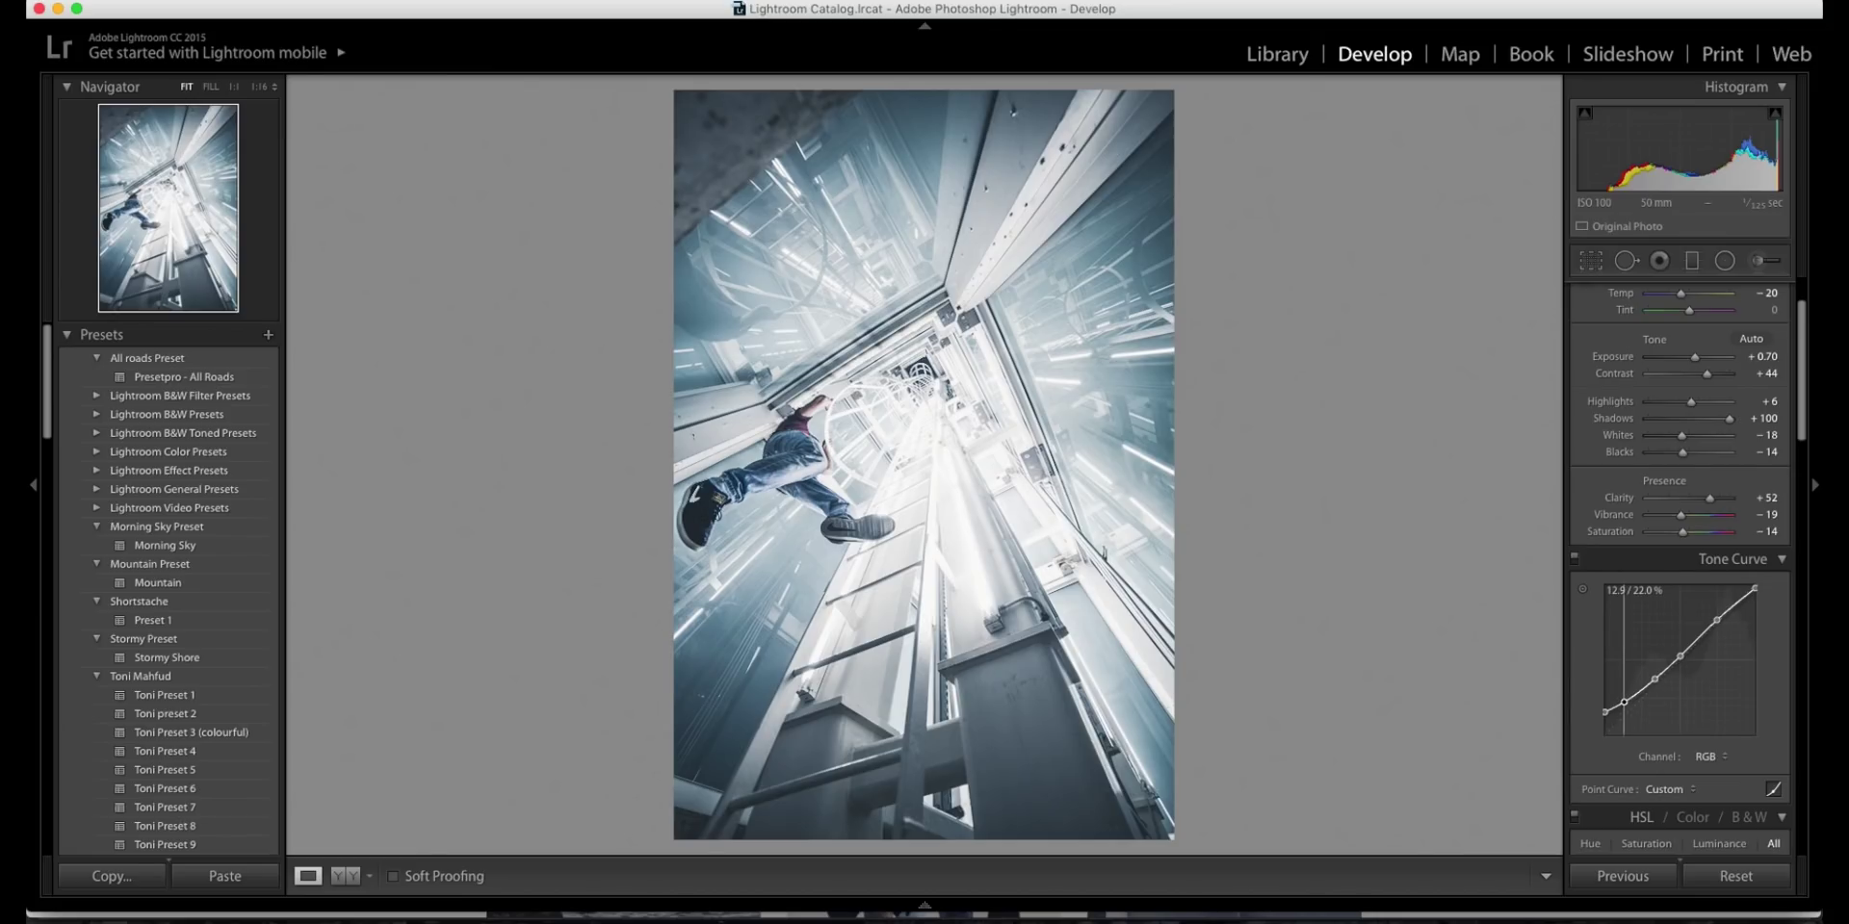
left_click_drag(1623, 702, 1629, 708)
left_click(1733, 558)
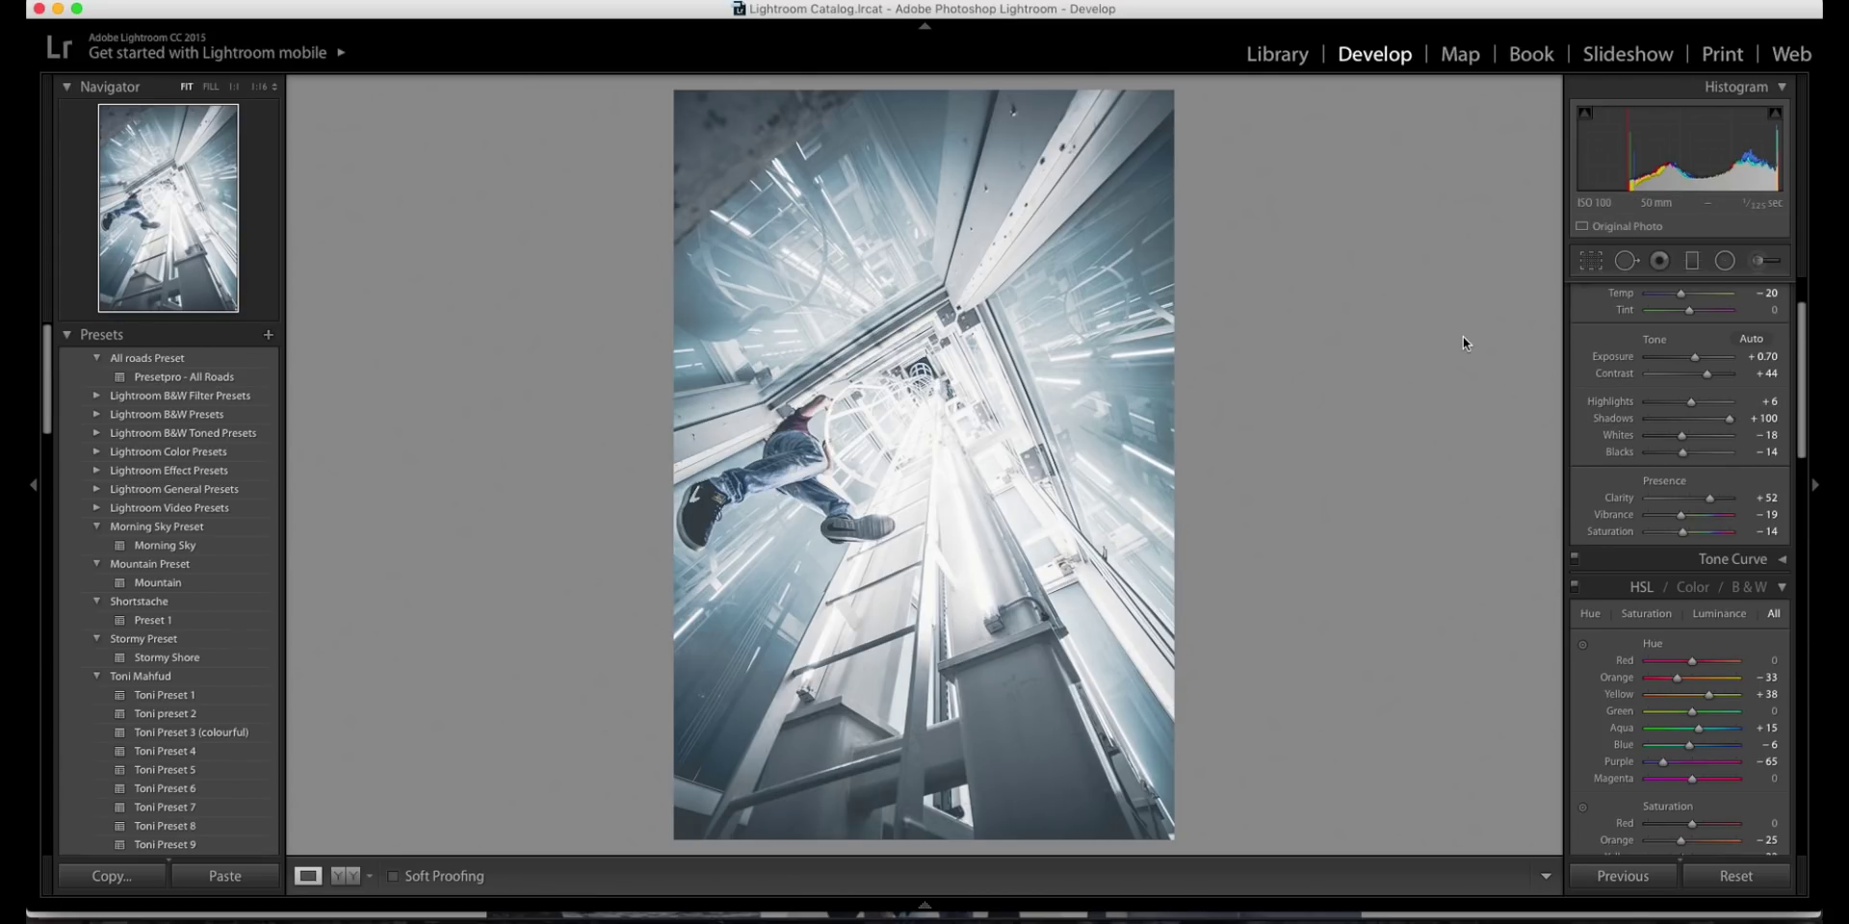
Switch to the Instagram feed in the browser and open the photo of the man jumping above the staircase
key("super+Tab")
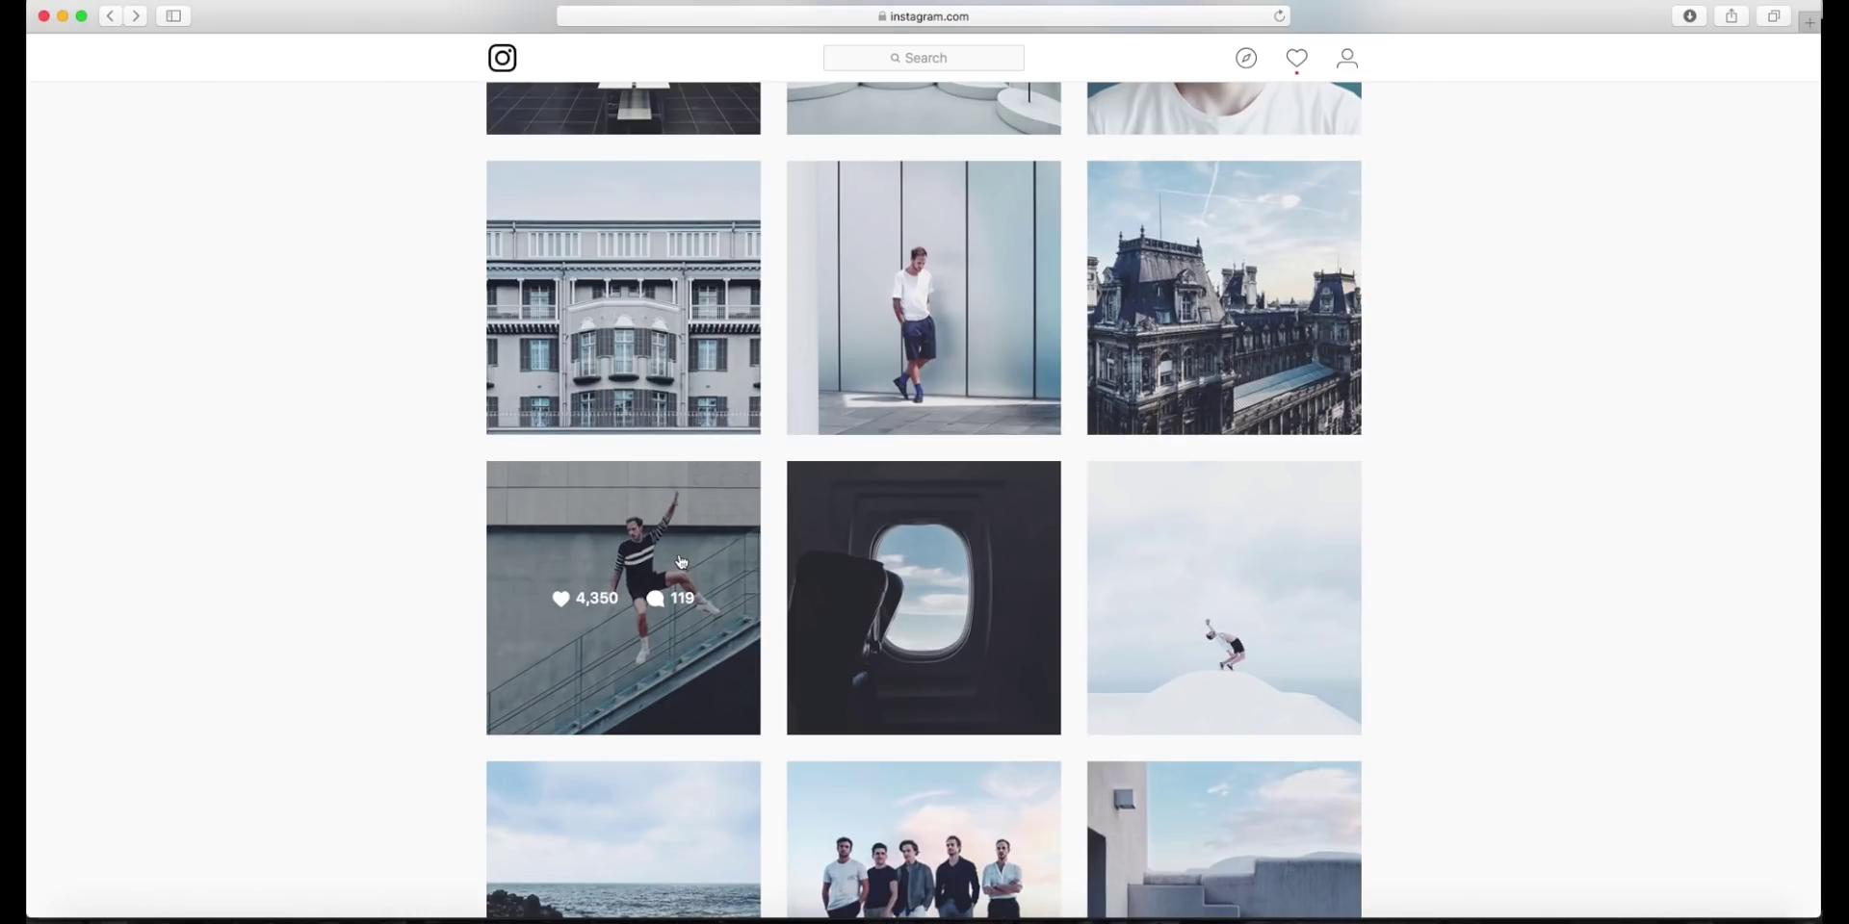
left_click(685, 559)
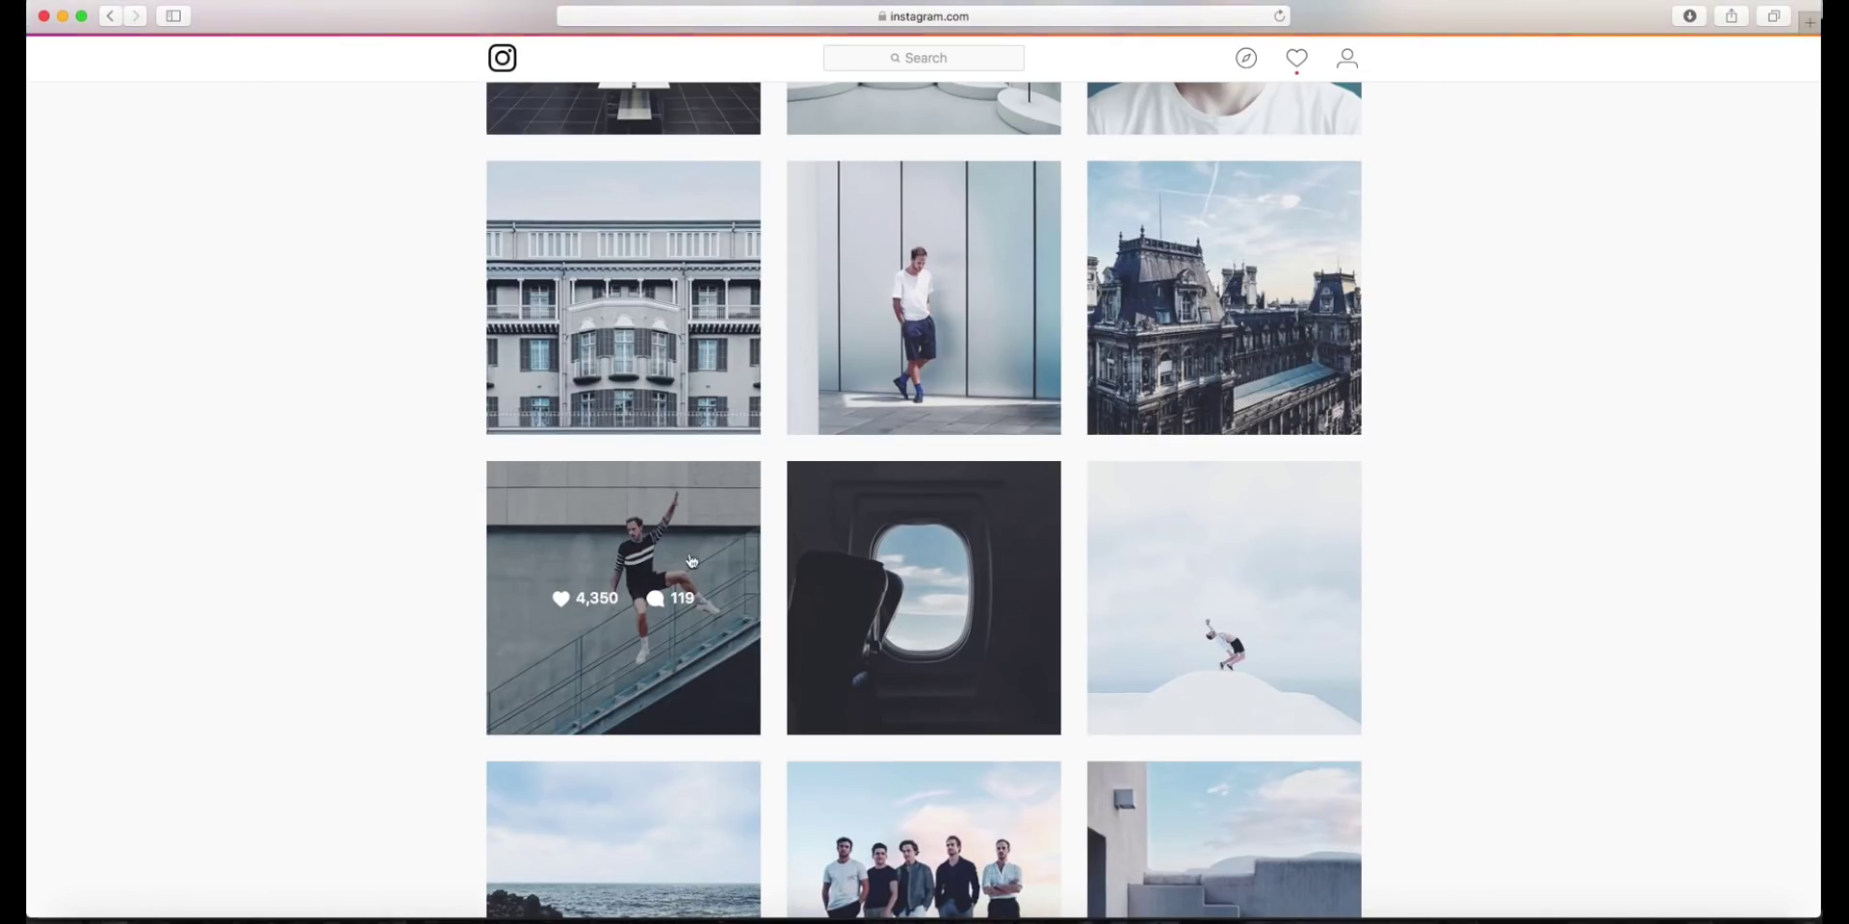